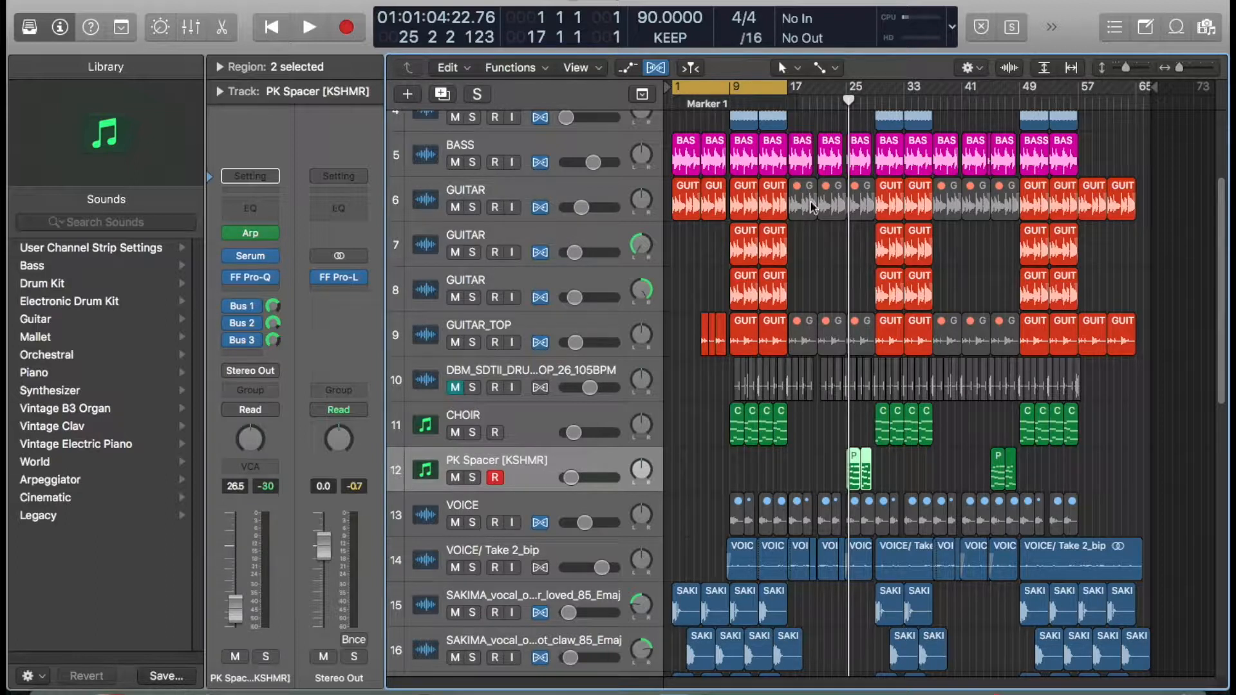
- Set the cycle range to span bars 17 to 25 in the ruler
scroll(841, 262, up, 5)
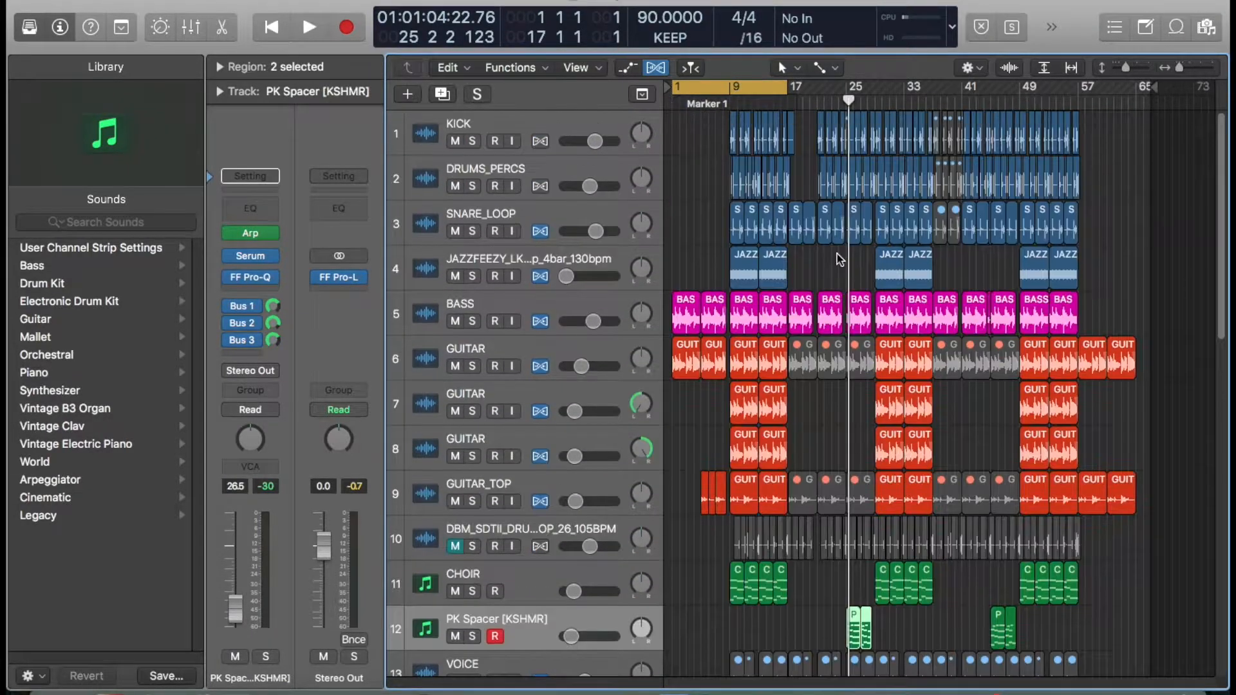
click(763, 88)
drag(792, 91, 850, 100)
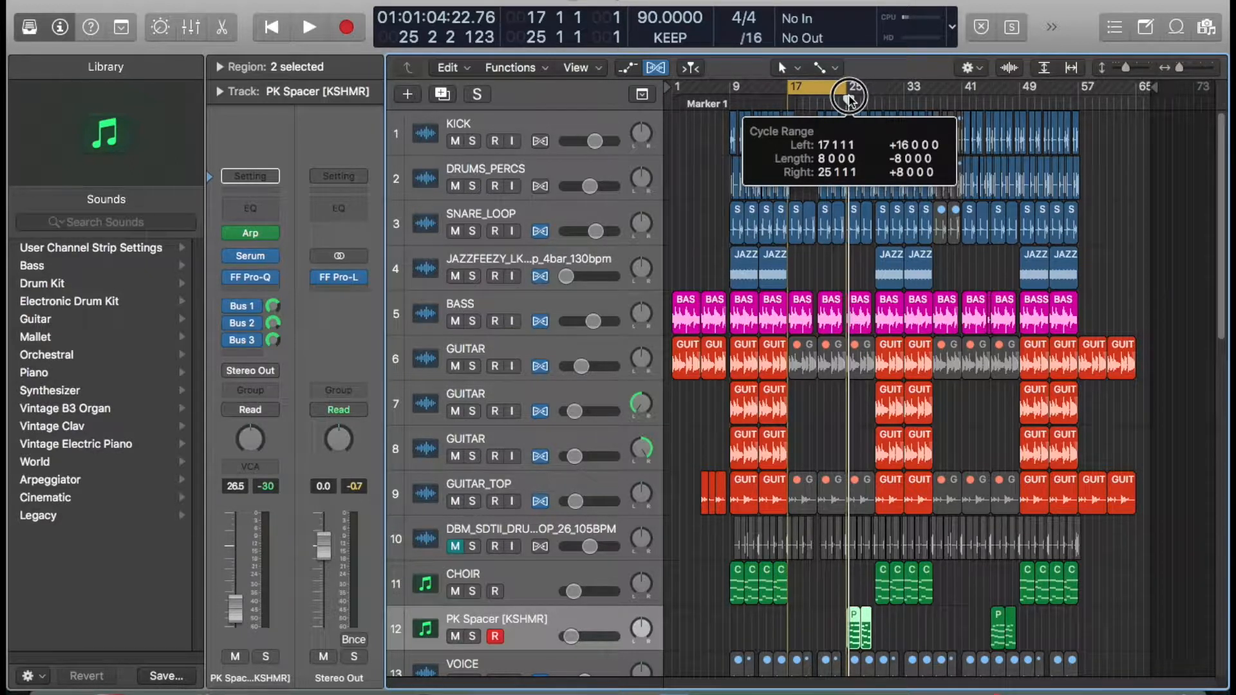
drag(849, 96, 849, 97)
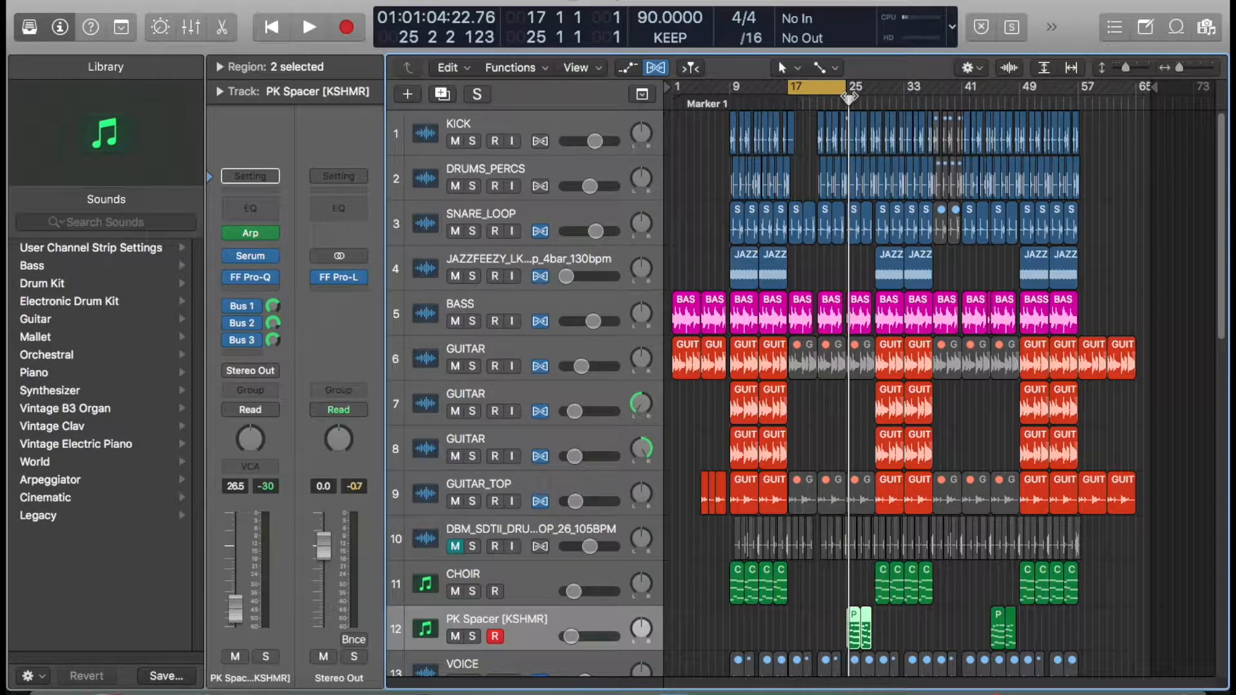
- Scroll through the track list to review all tracks in the arrangement
scroll(849, 97, down, 15)
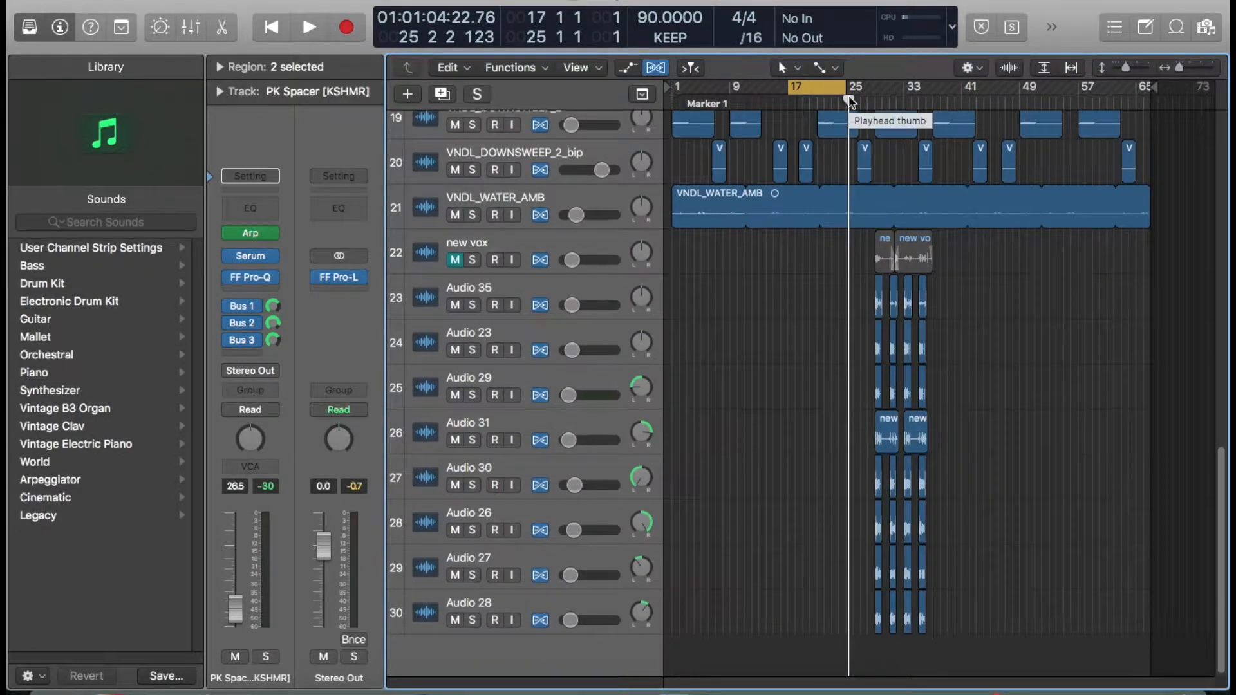
scroll(849, 100, up, 15)
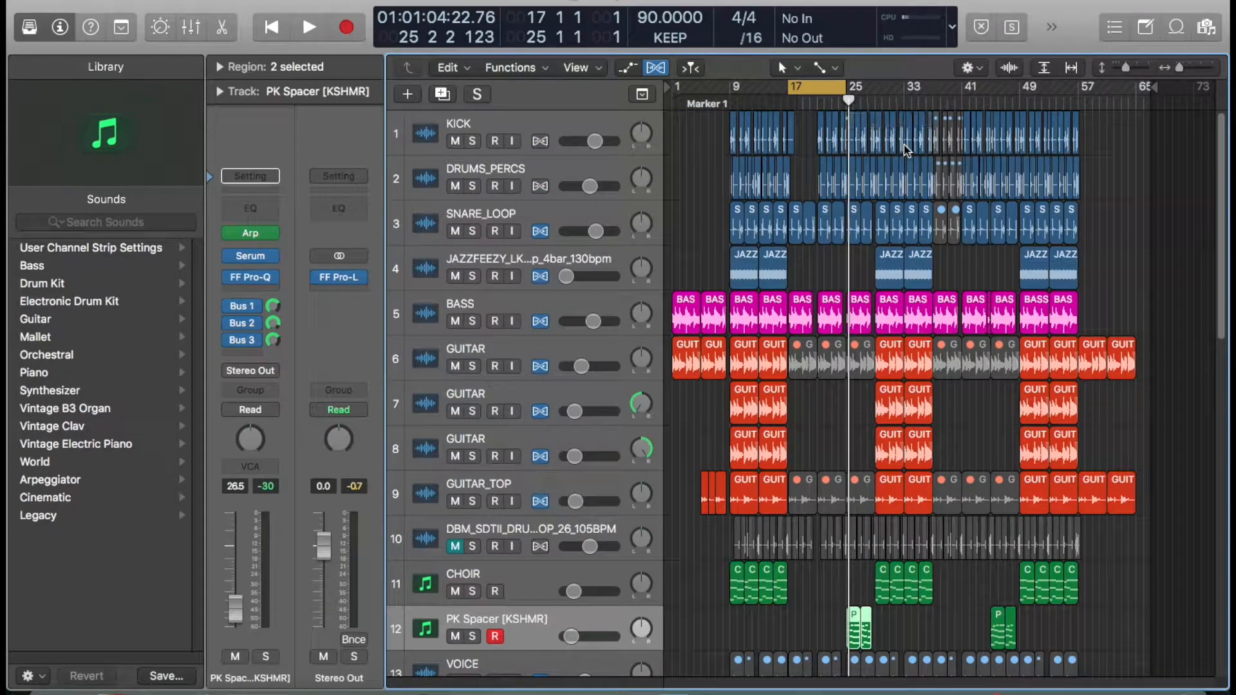
scroll(904, 145, down, 1)
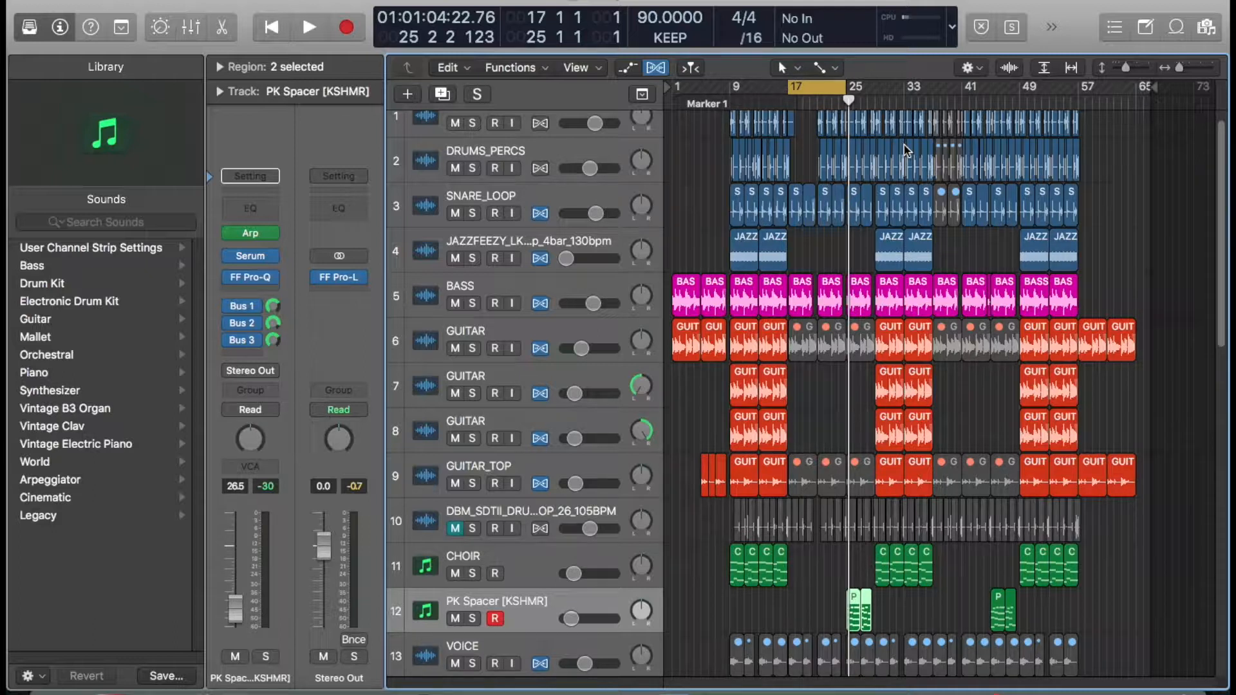
scroll(904, 148, down, 12)
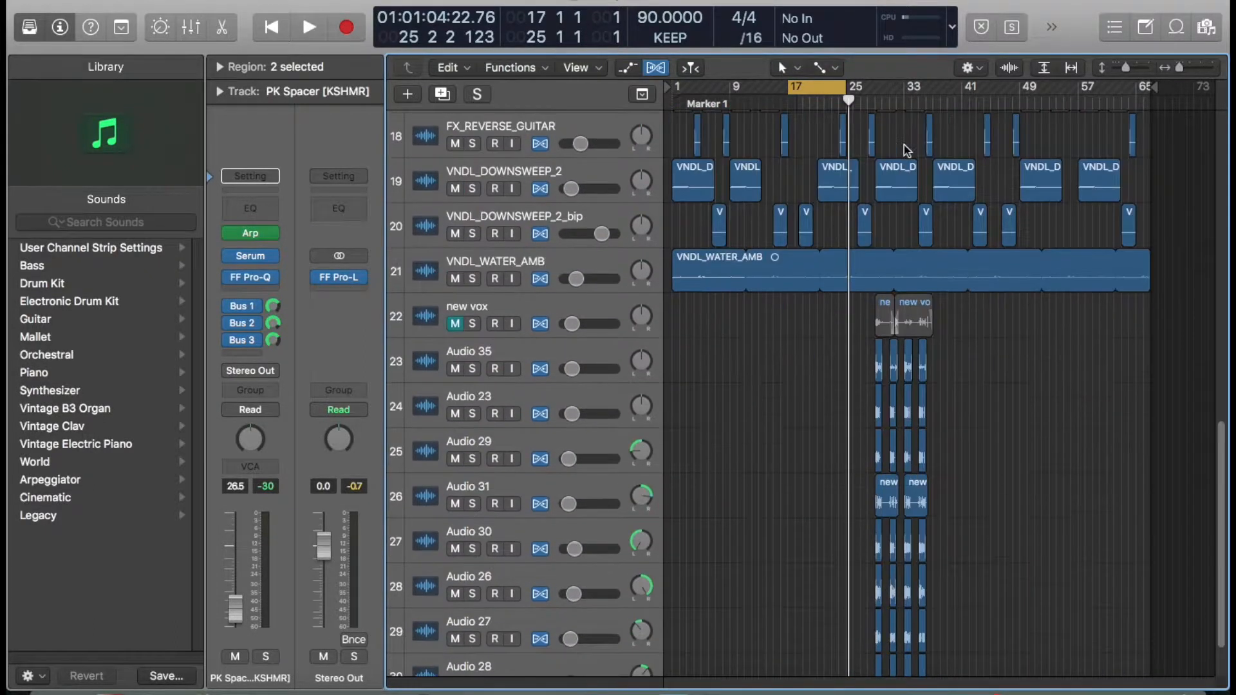
scroll(904, 145, up, 12)
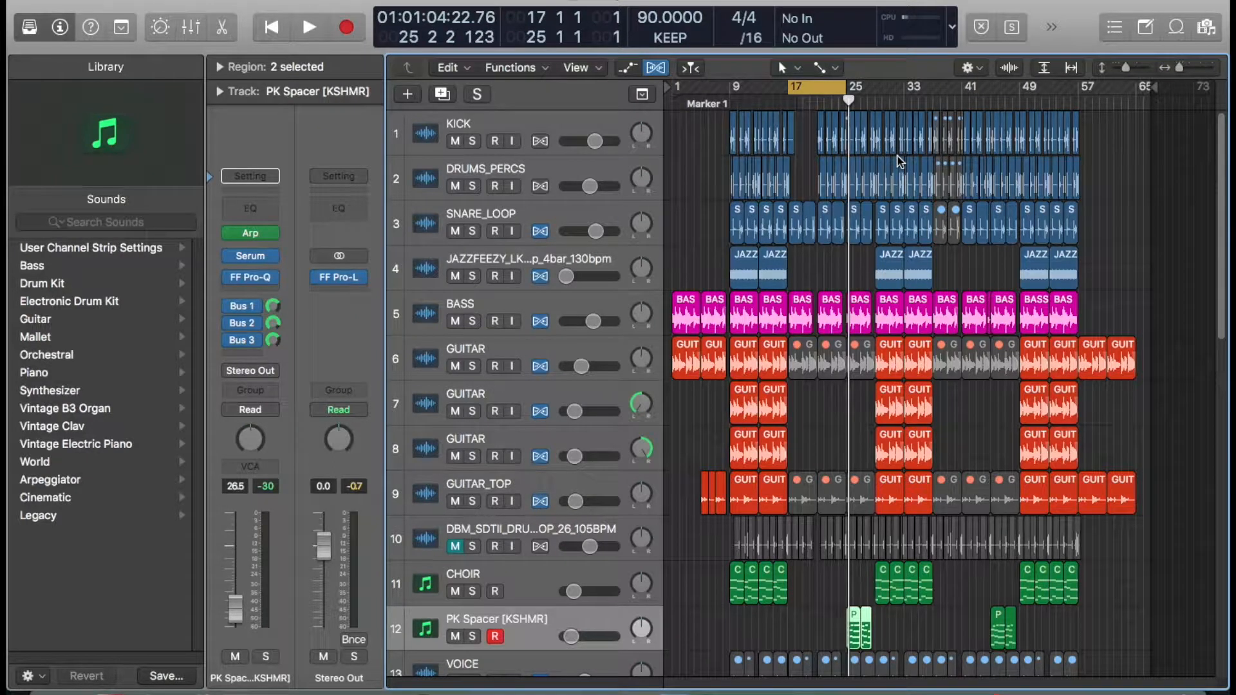
scroll(900, 161, down, 12)
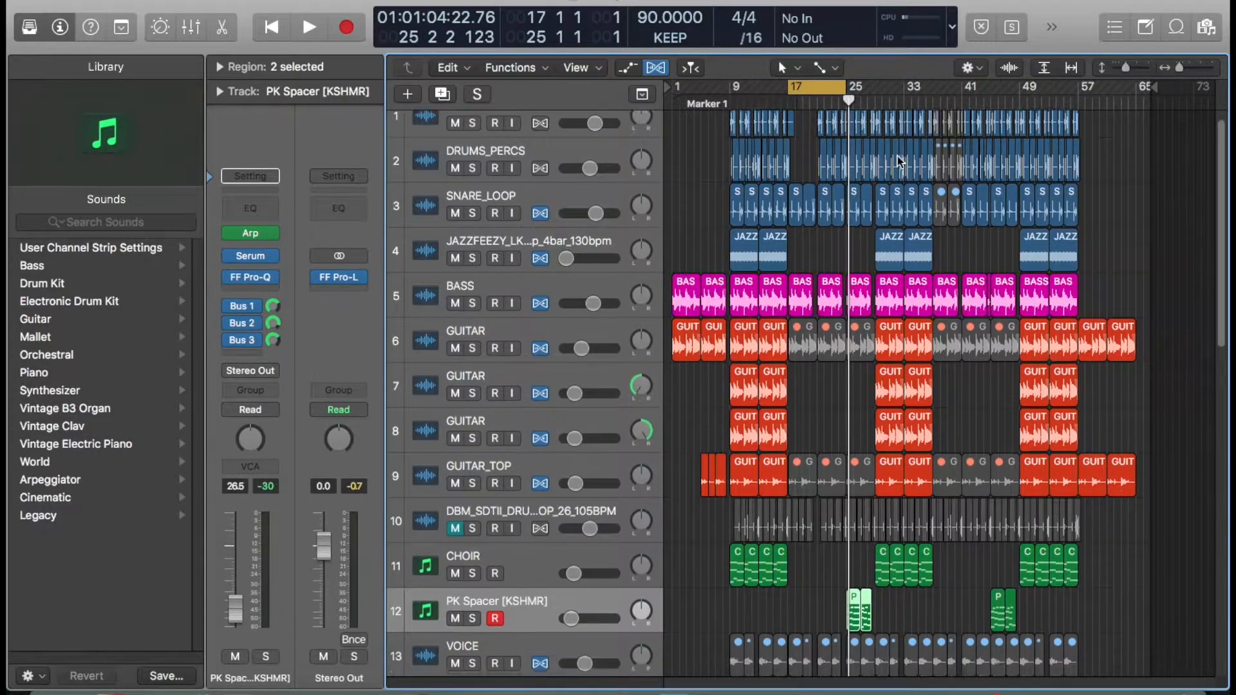
scroll(901, 155, up, 3)
scroll(901, 151, down, 3)
scroll(898, 150, down, 2)
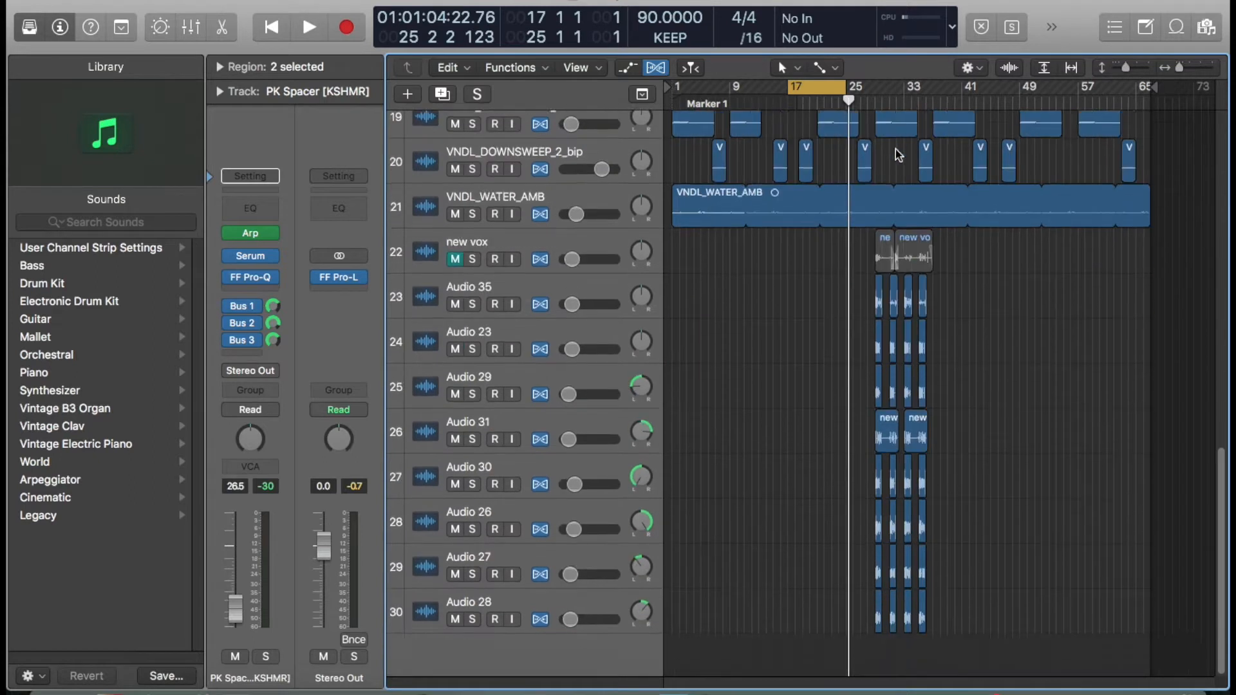
scroll(895, 149, up, 12)
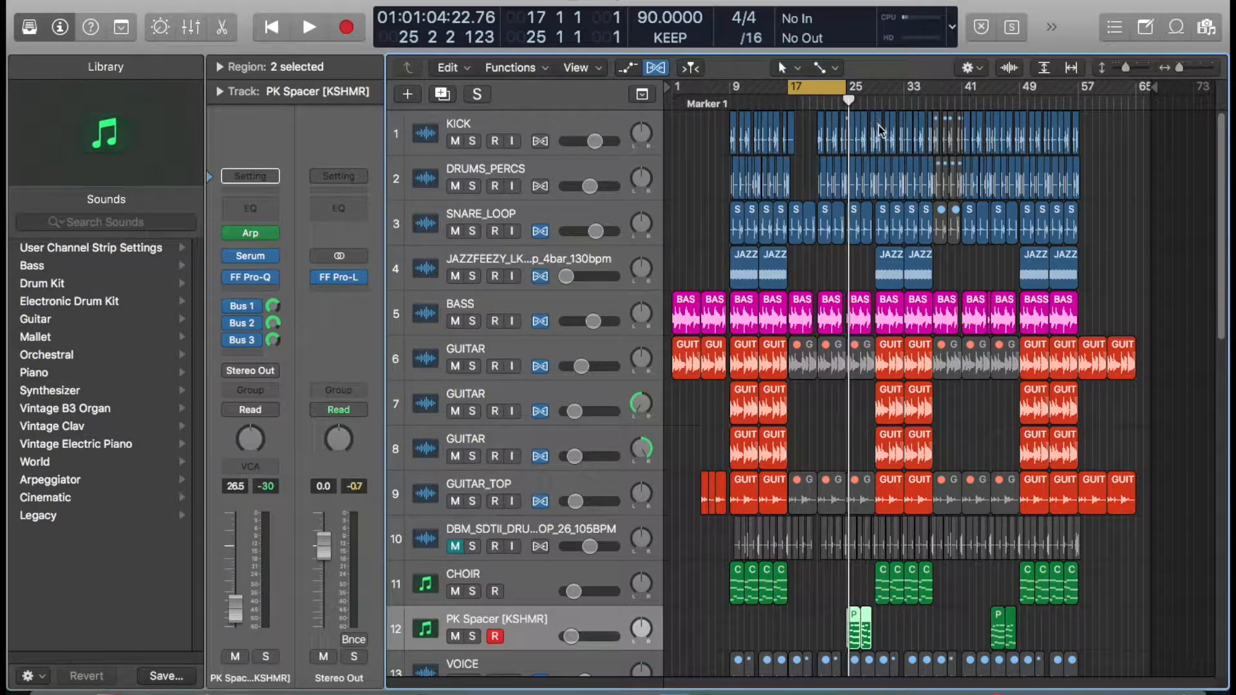
scroll(880, 131, down, 9)
scroll(880, 131, up, 9)
- Select the BASS track and scroll through the arrangement
click(455, 315)
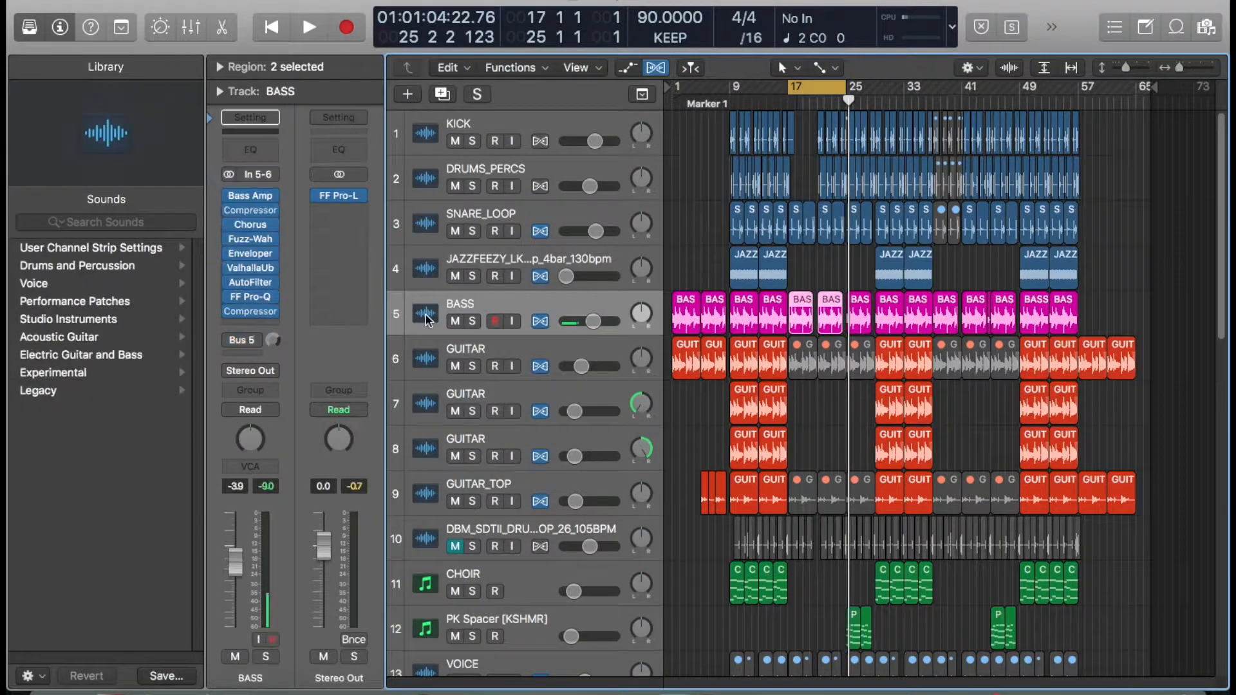
scroll(413, 312, down, 4)
scroll(413, 312, up, 4)
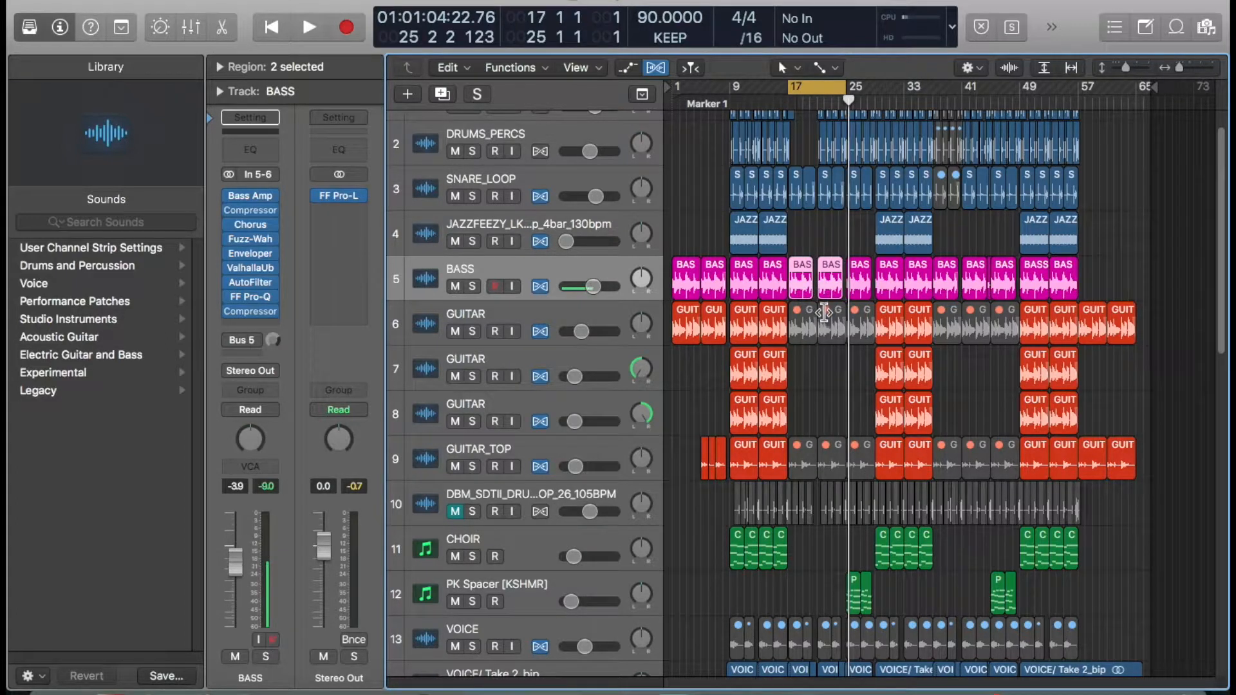
scroll(825, 314, down, 5)
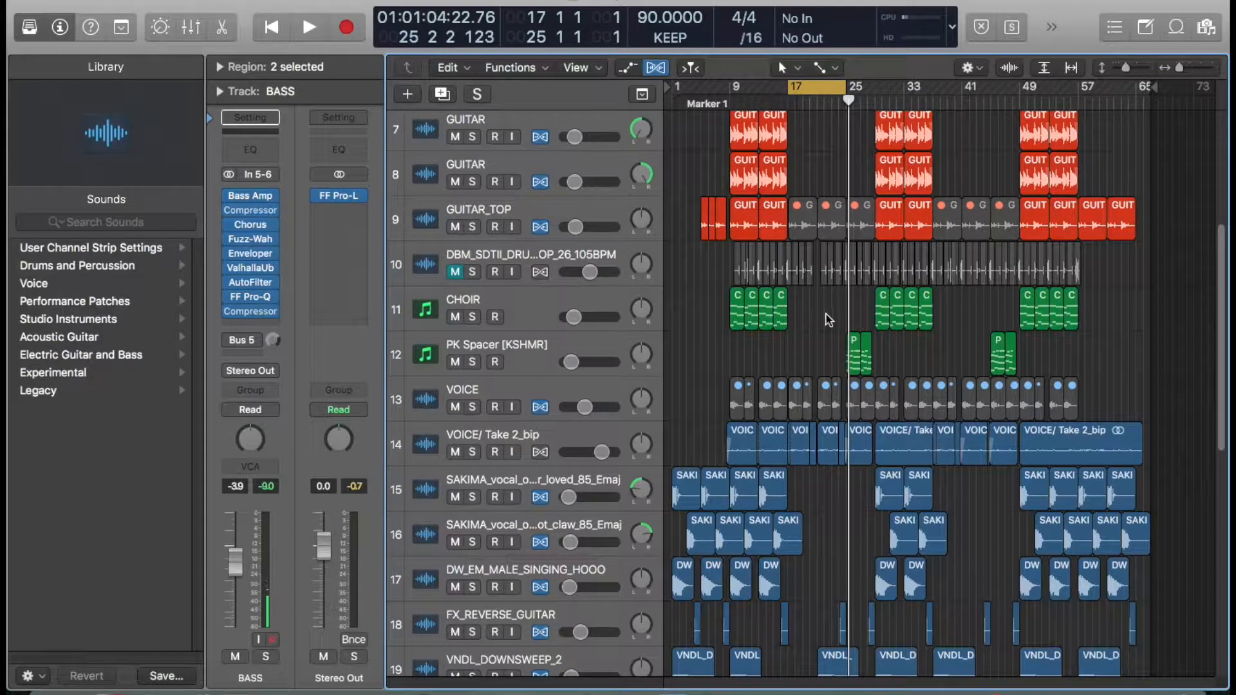
scroll(827, 312, down, 4)
scroll(883, 551, up, 10)
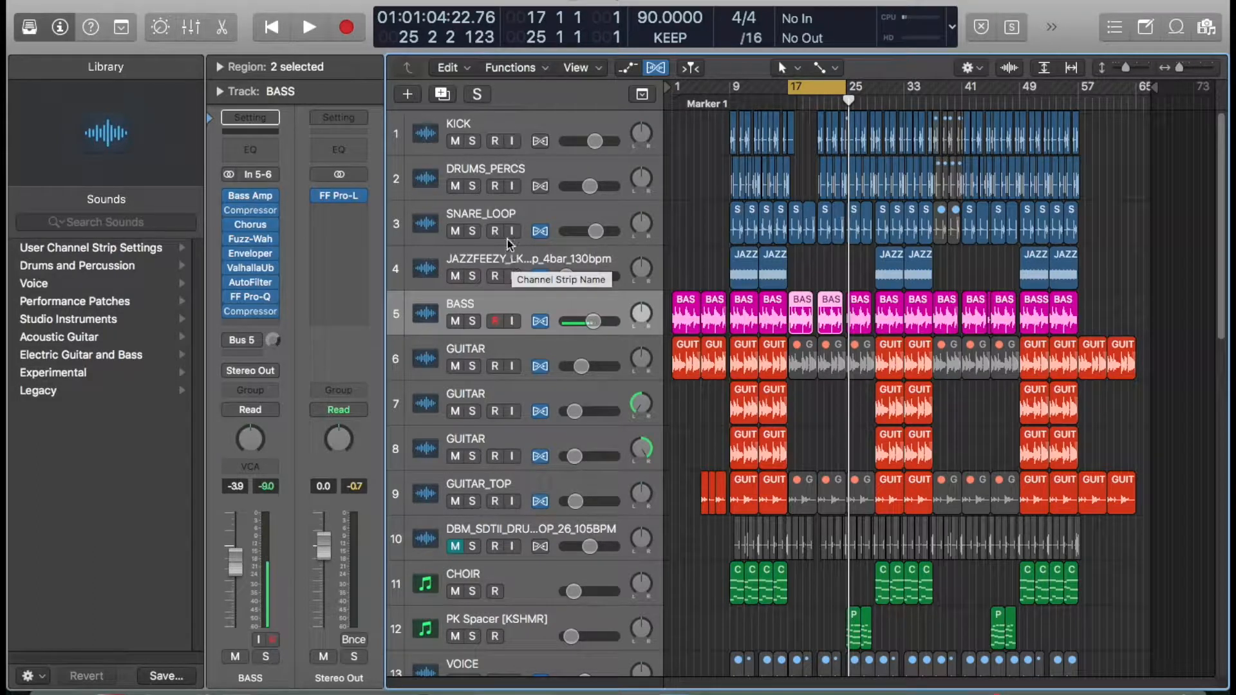
- Solo the KICK track, set the cycle range to bars 9 to 17, and start playback
click(473, 142)
key(c)
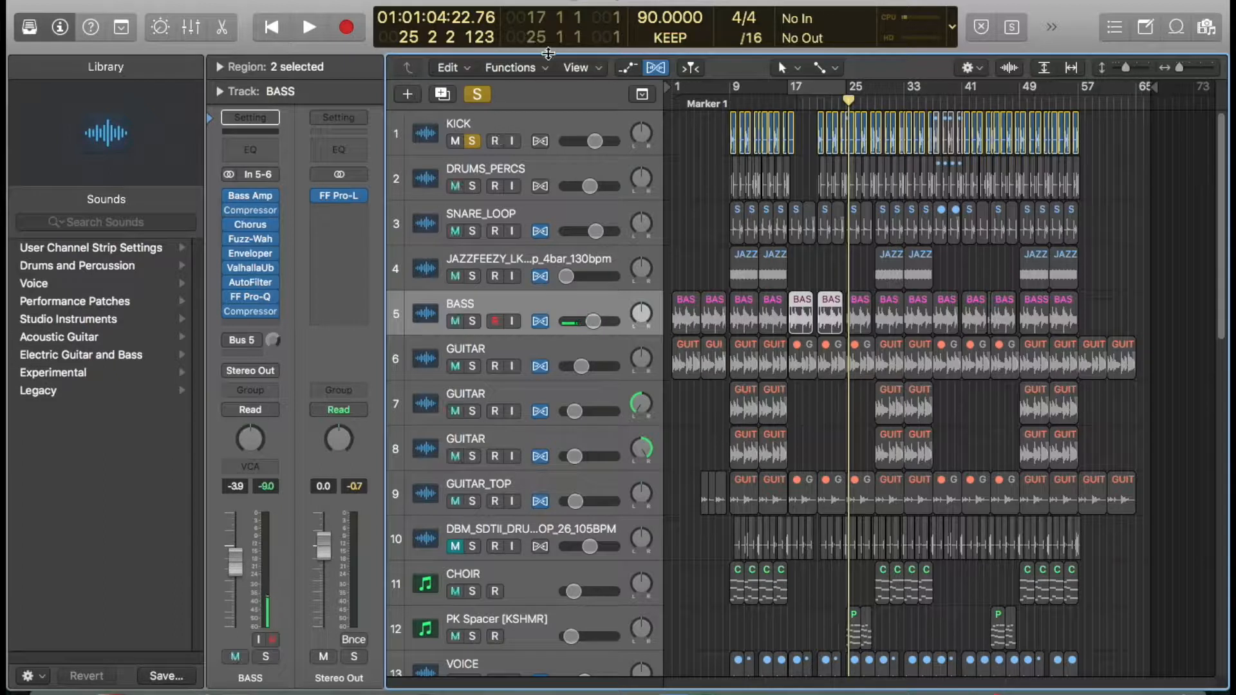
drag(731, 86, 790, 95)
key(space)
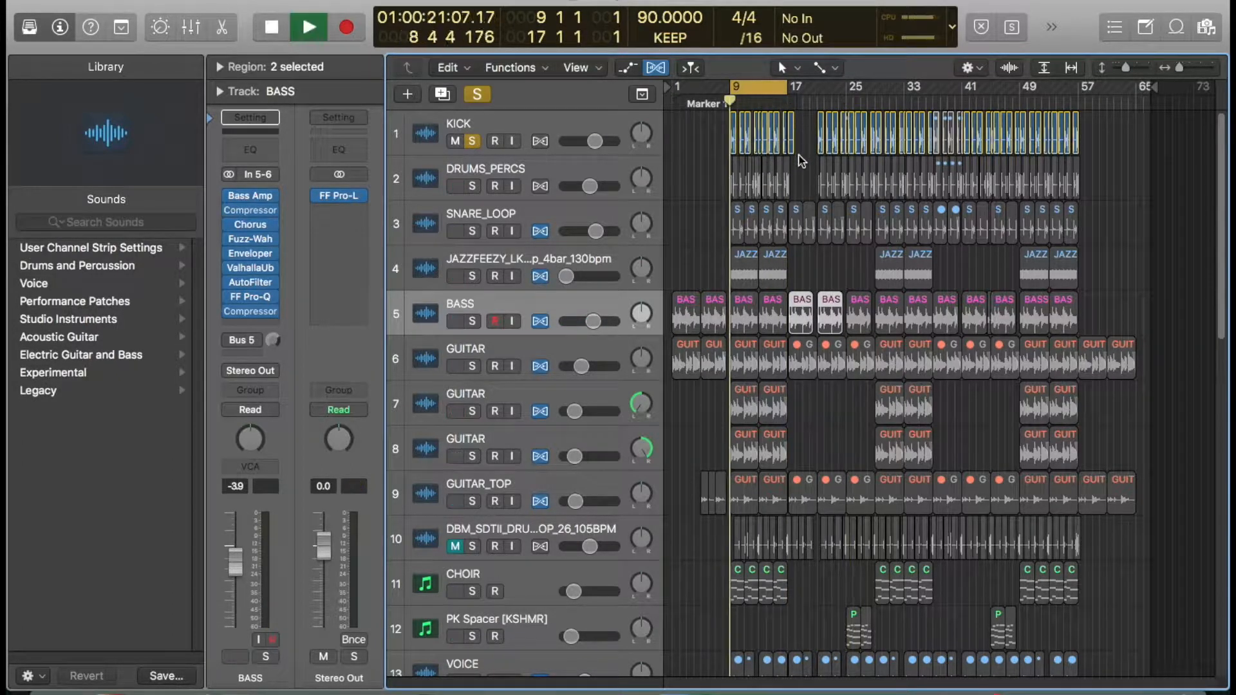
- Zoom into the tracks and unsolo the KICK track
drag(798, 184, 710, 105)
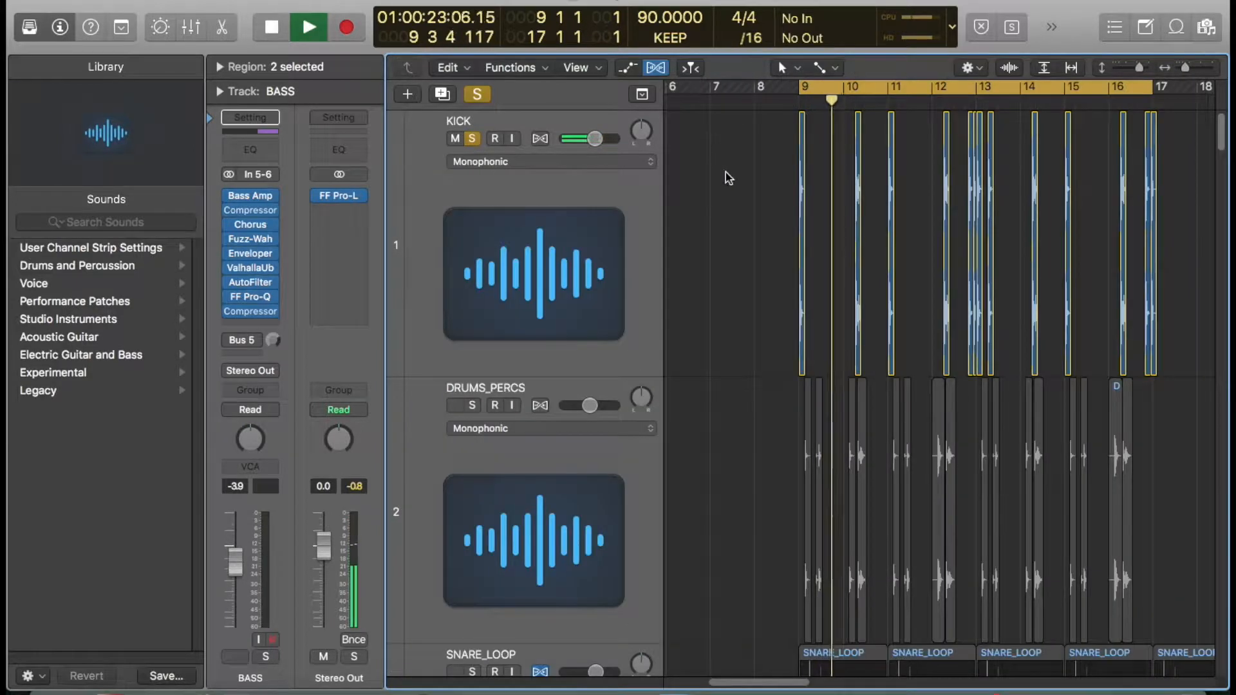
scroll(574, 183, down, 1)
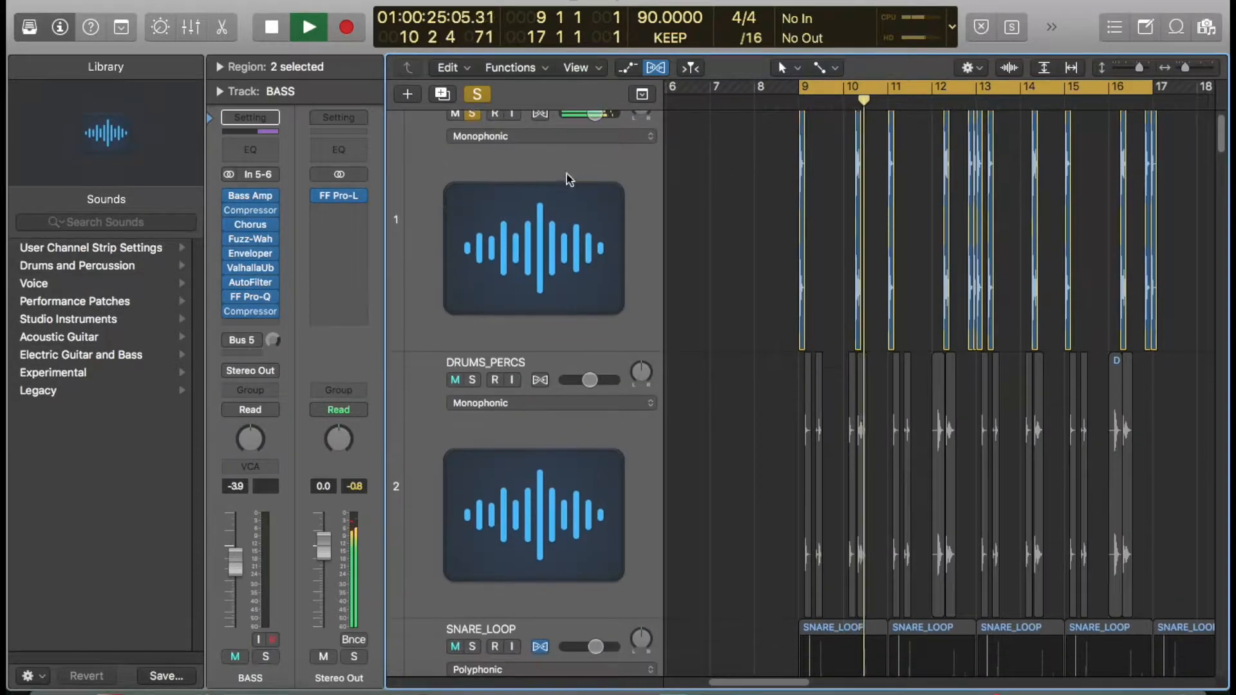
click(474, 115)
drag(780, 312, 816, 229)
key(super+Up)
key(super+Up)
key(super+Up)
key(super+Up)
key(super+Up)
key(super+Up)
key(super+Up)
key(super+Up)
key(super+Up)
key(super+Up)
key(super+Up)
key(super+Up)
key(super+Up)
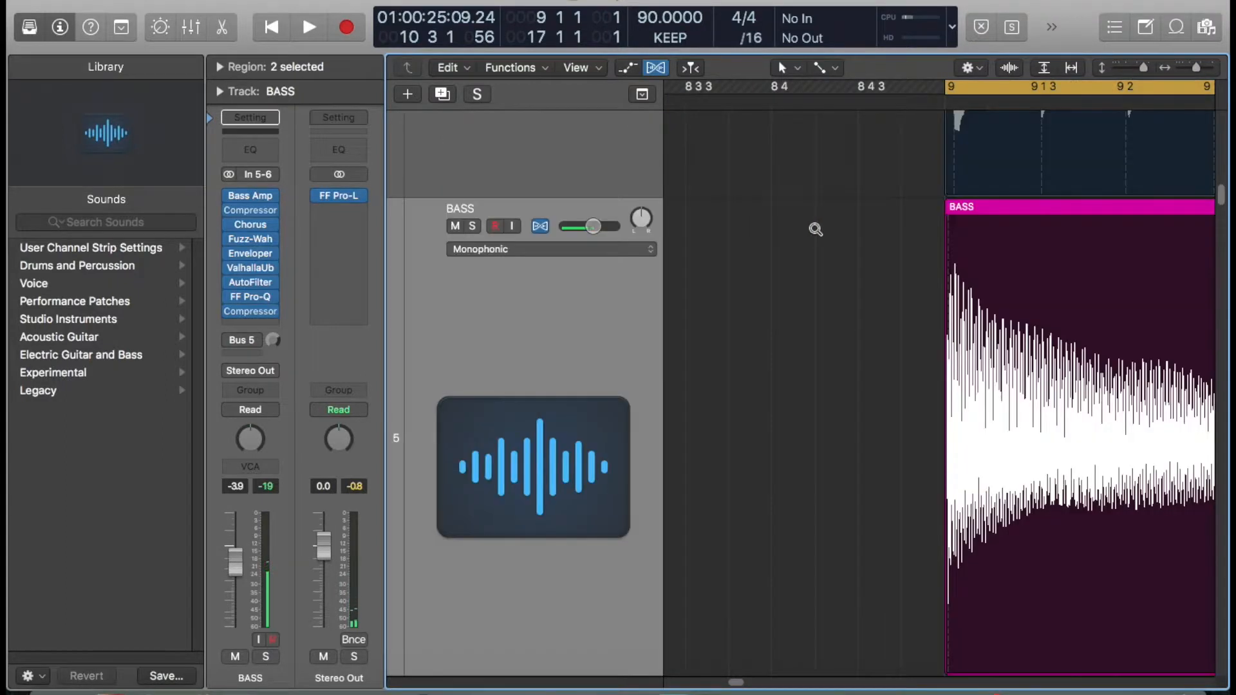
key(super+Up)
key(super+Up)
key(super+Up)
key(super+Up)
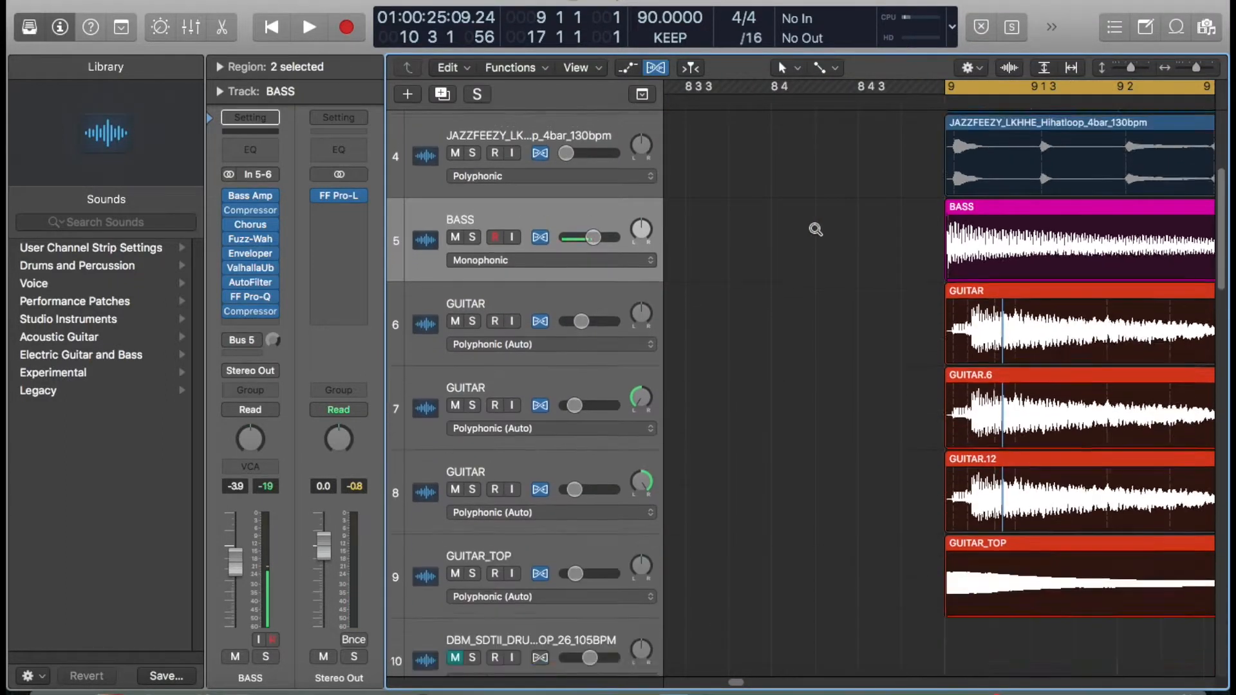
key(super+Left)
key(super+Left)
key(super+Left)
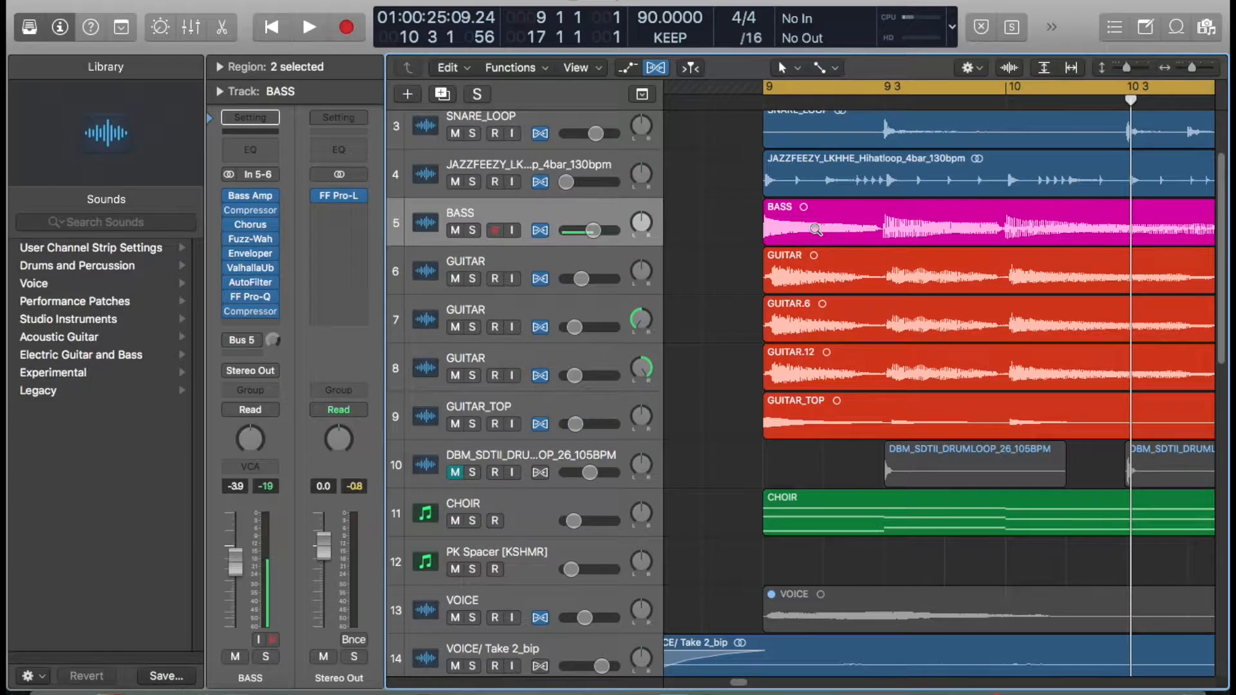
key(super+Left)
scroll(798, 238, up, 3)
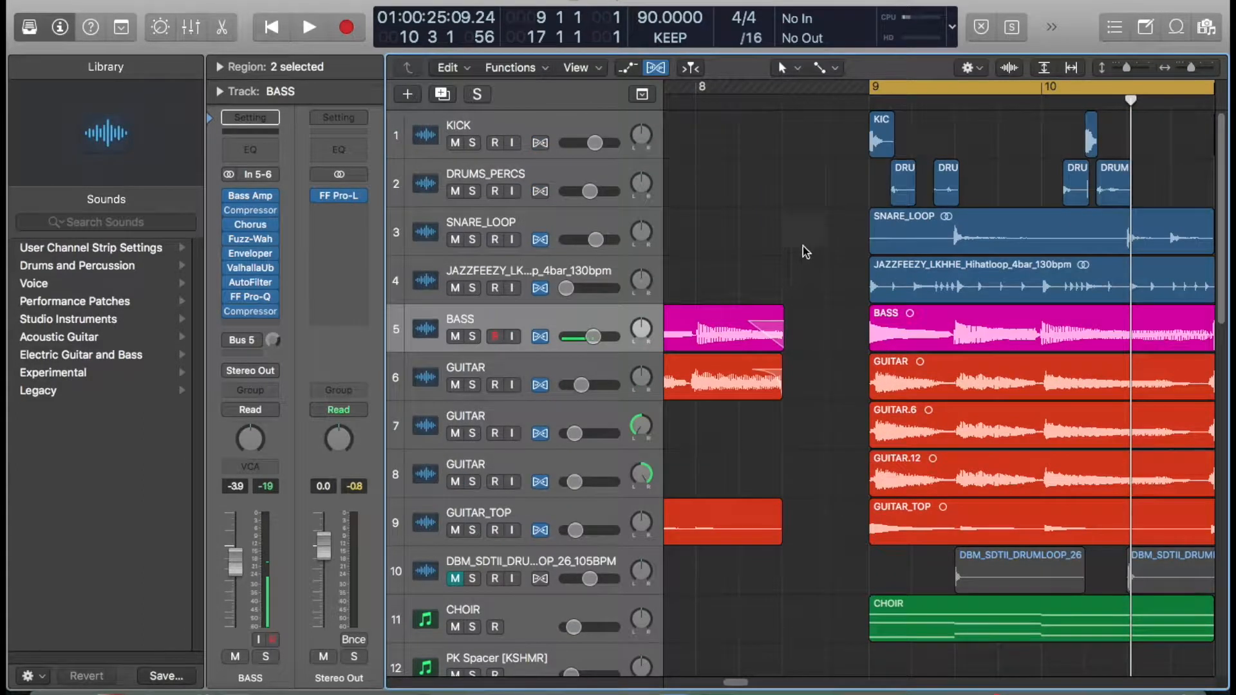
- Play the DRUMS_PERCS track soloed and clear its solo when done
click(434, 185)
click(472, 191)
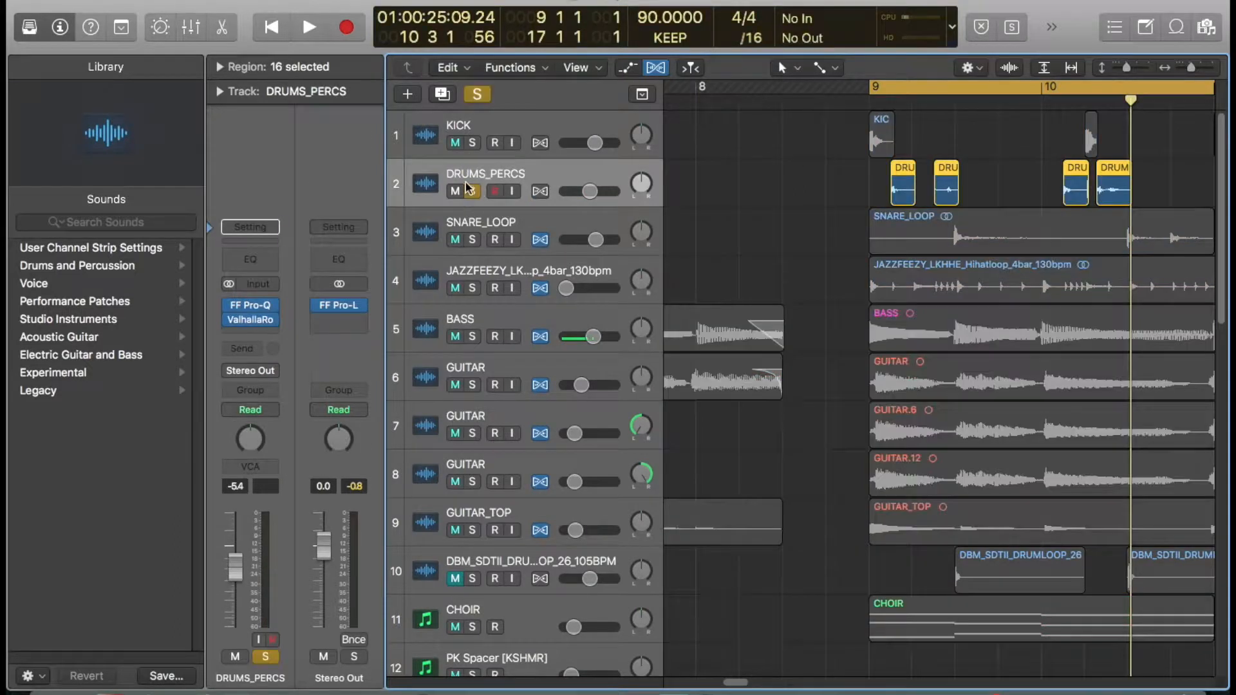
key(space)
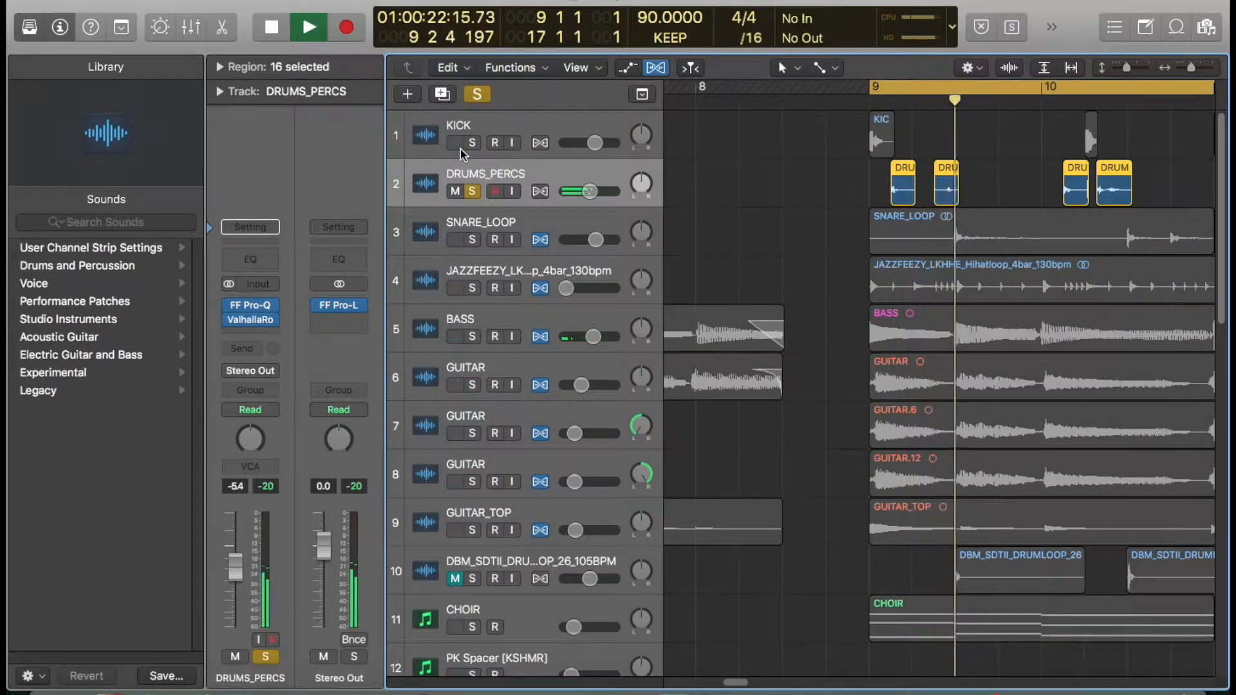
key(space)
click(472, 192)
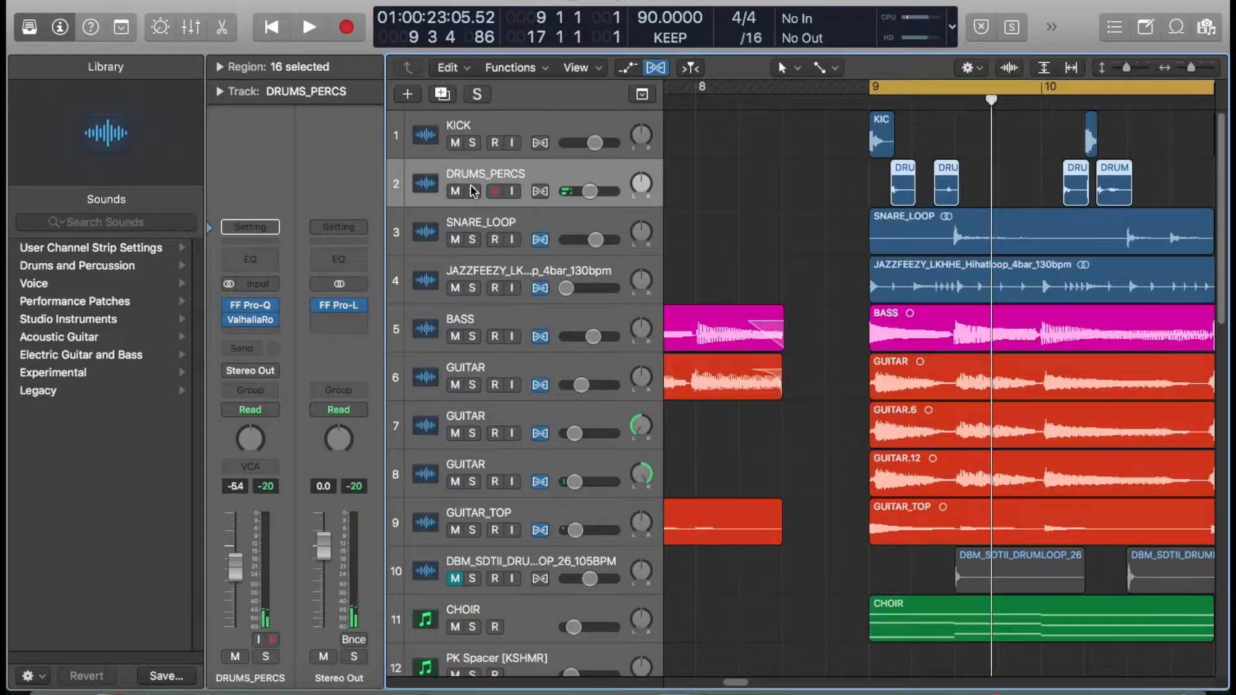
- Solo the SNARE_LOOP track and play it back
key(super+Left)
key(super+Left)
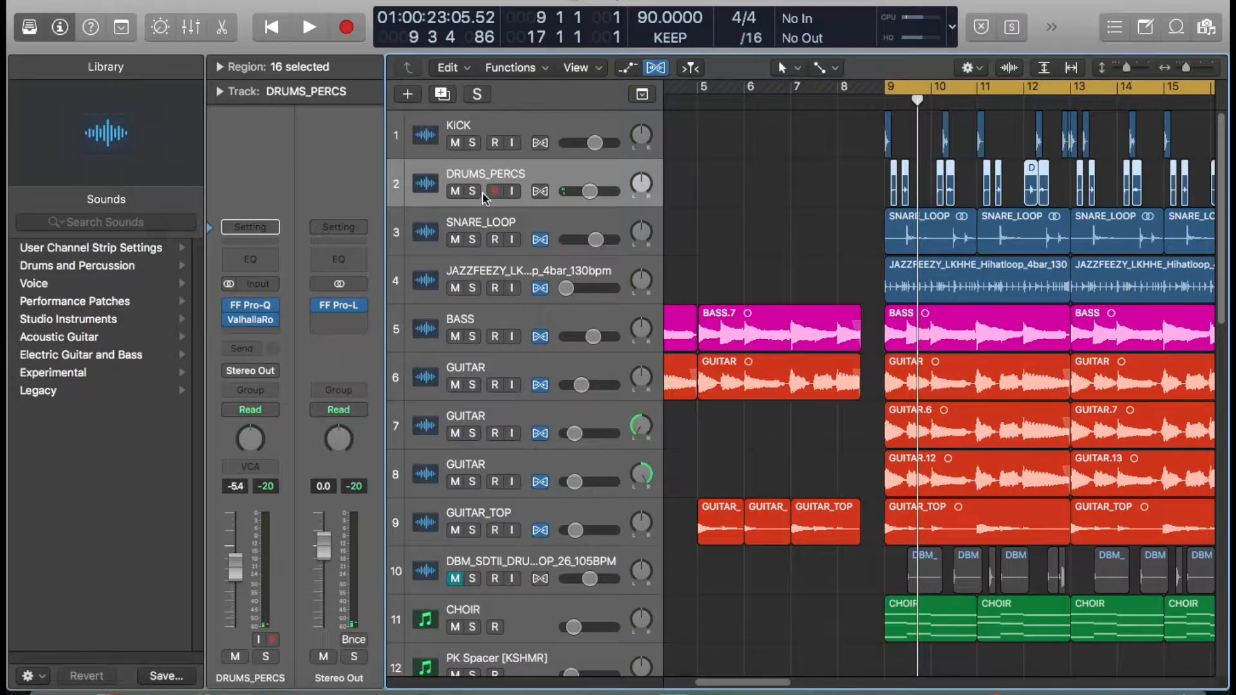
click(427, 239)
click(472, 239)
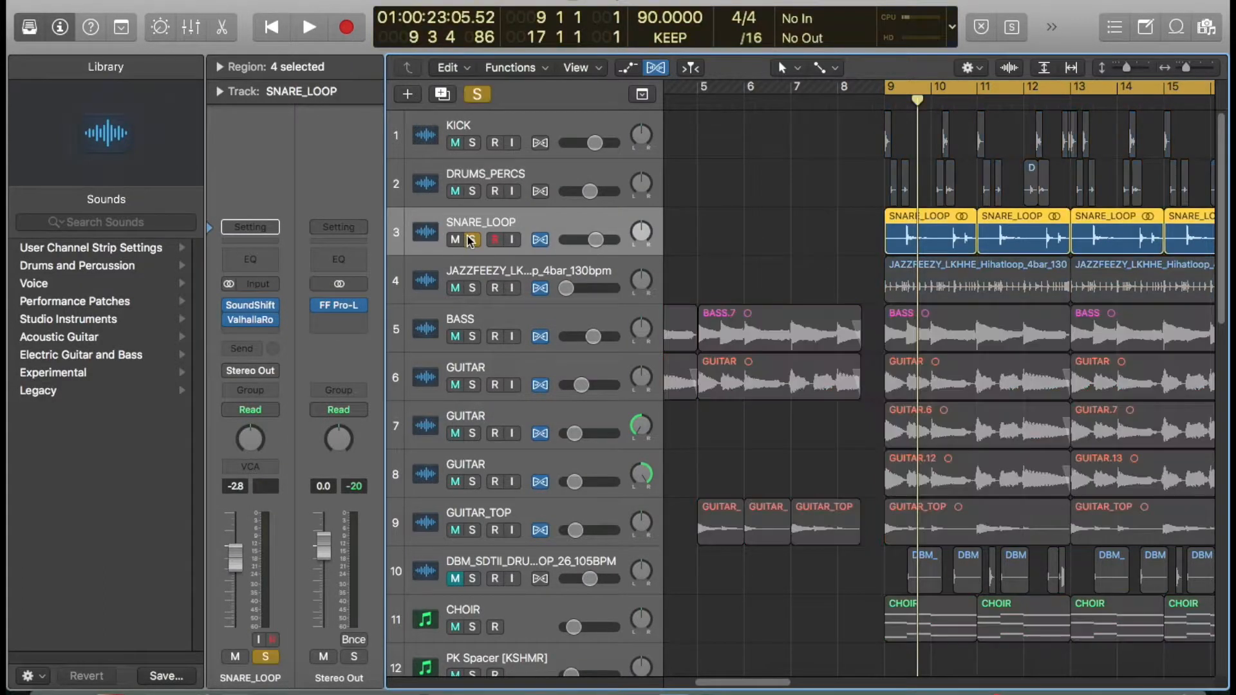
key(space)
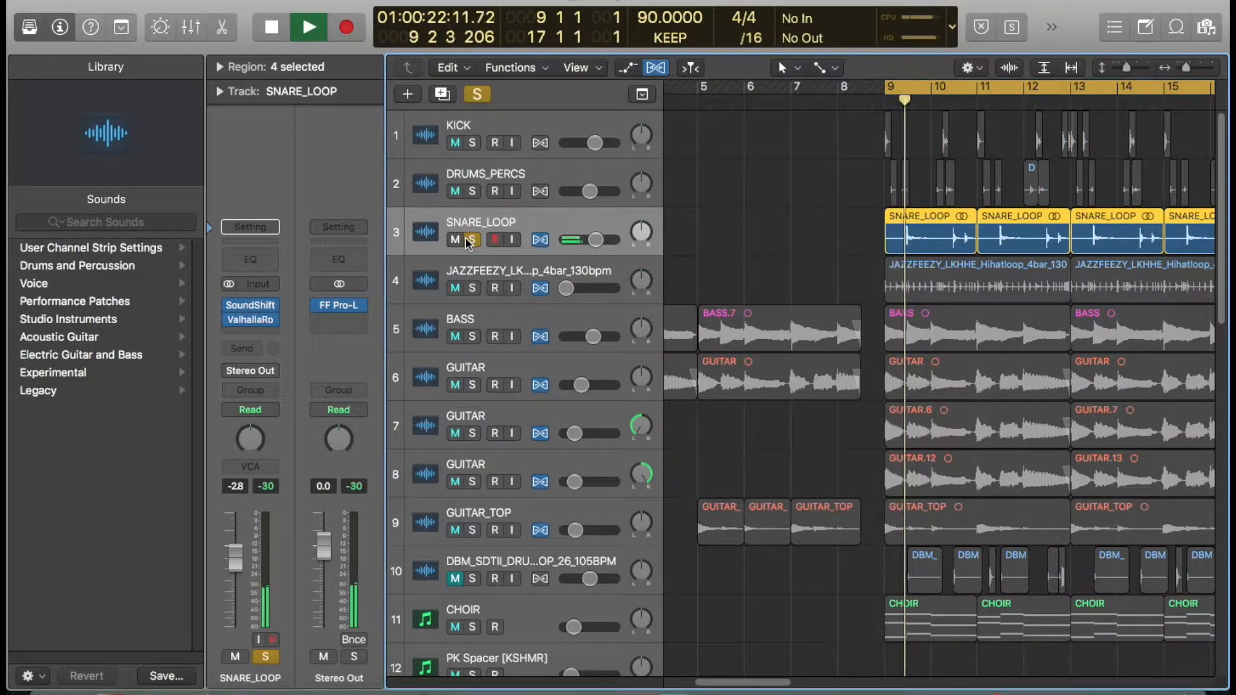
key(space)
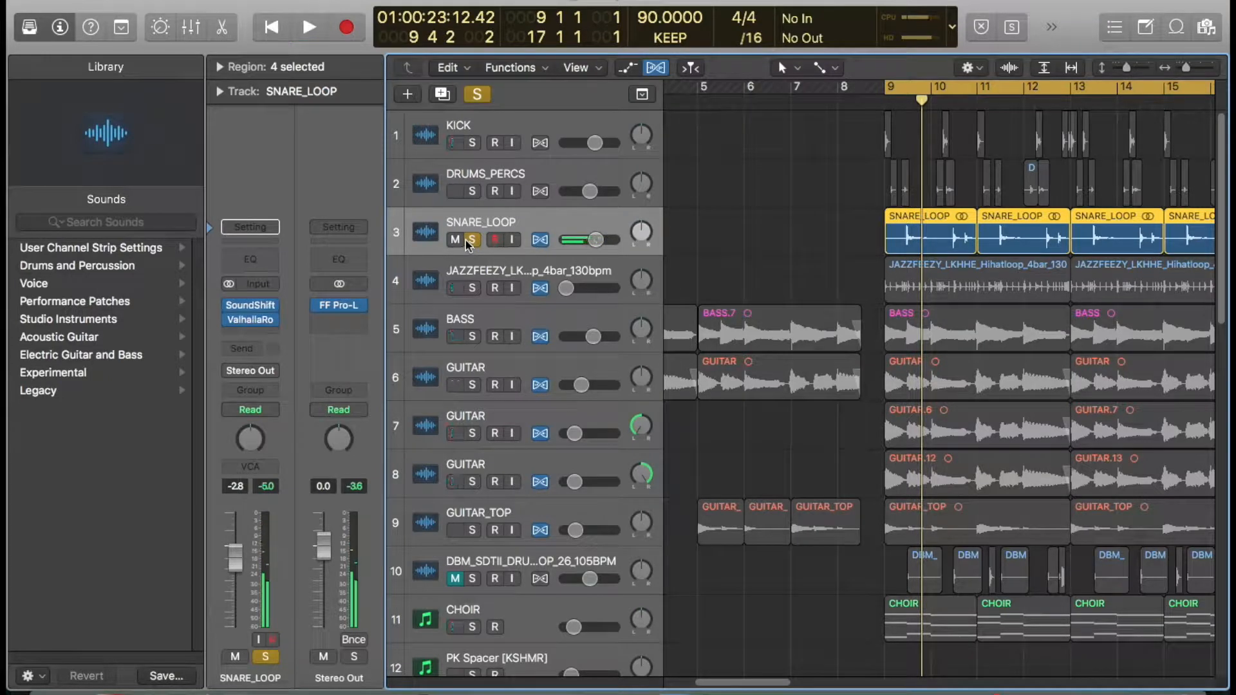
- Add the DRUMS_PERCS and KICK tracks to the solo alongside the snare
click(472, 191)
click(472, 143)
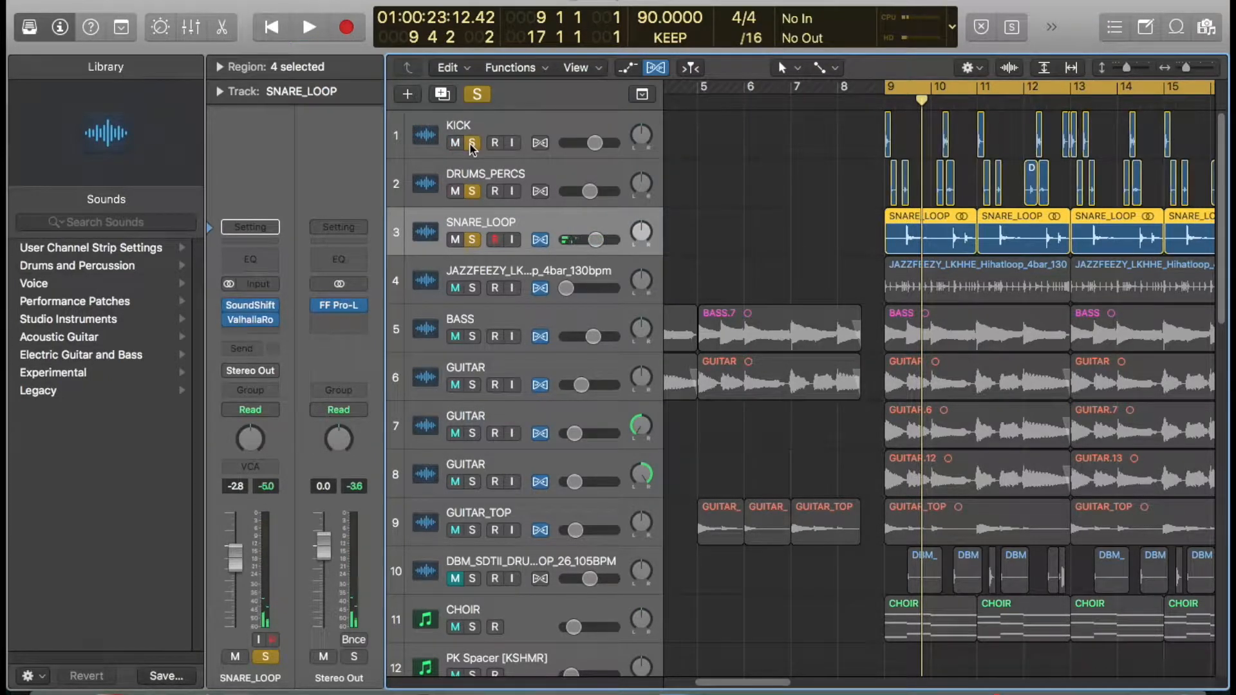
scroll(470, 157, down, 2)
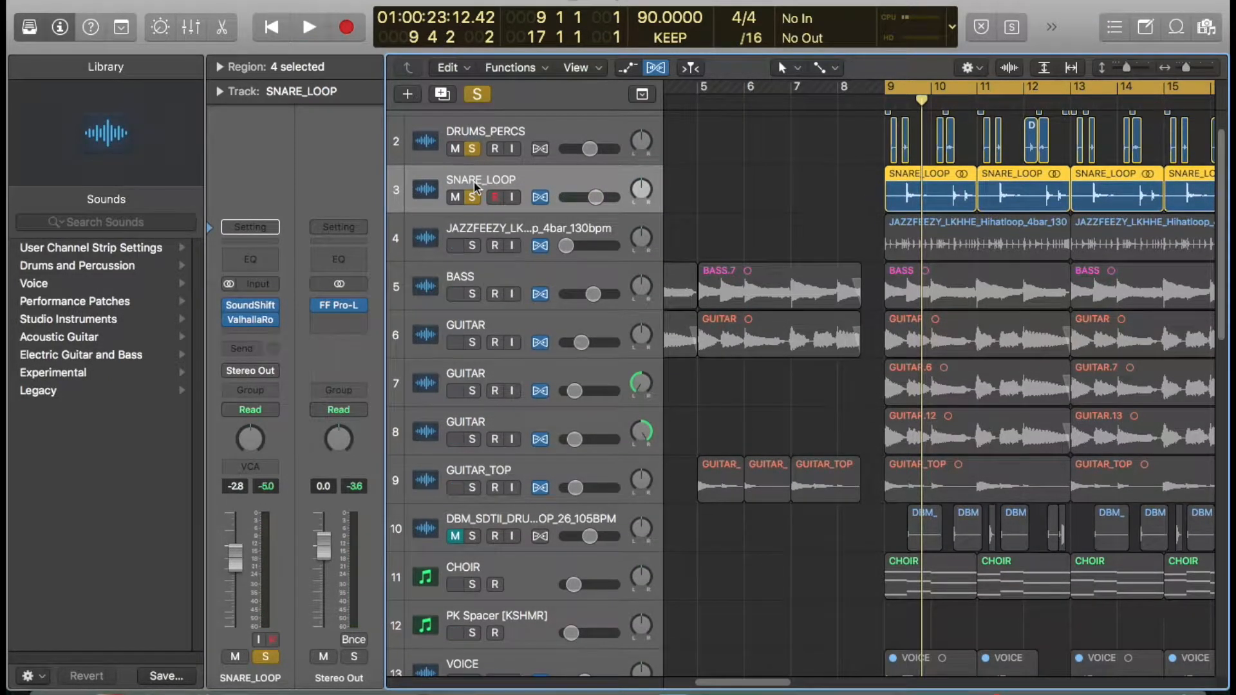
- Play the soloed drum tracks together and select the DRUMS_PERCS track
key(space)
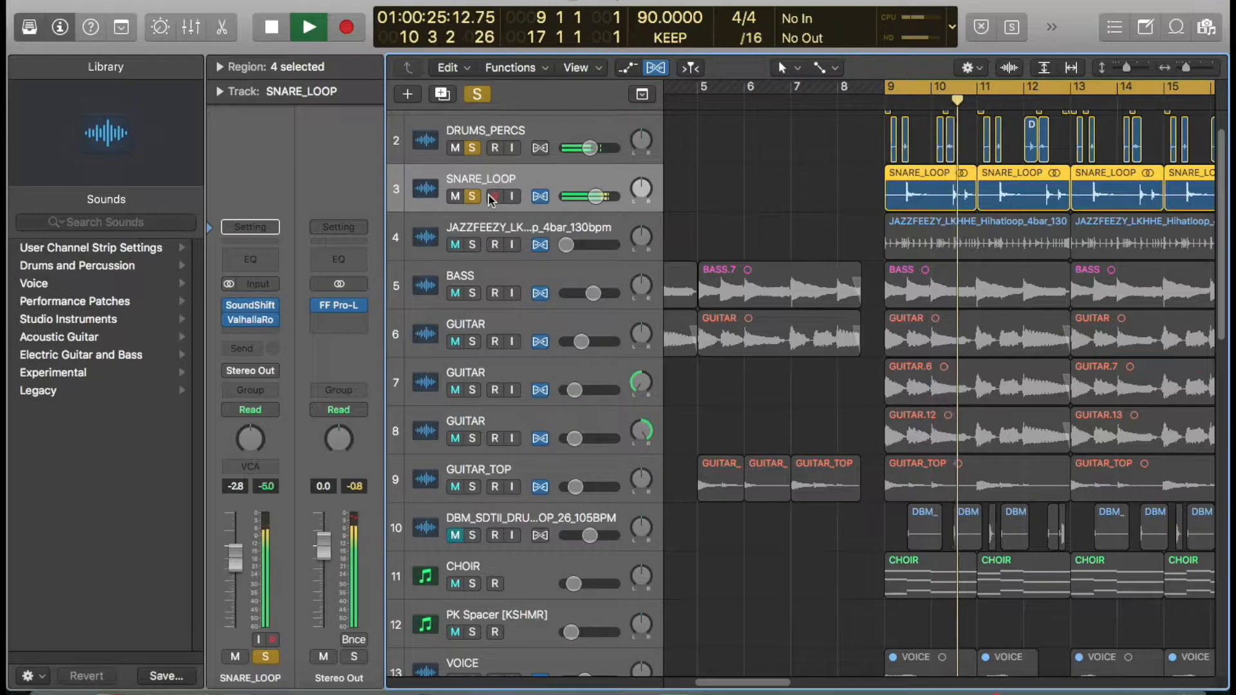
key(space)
scroll(502, 205, up, 2)
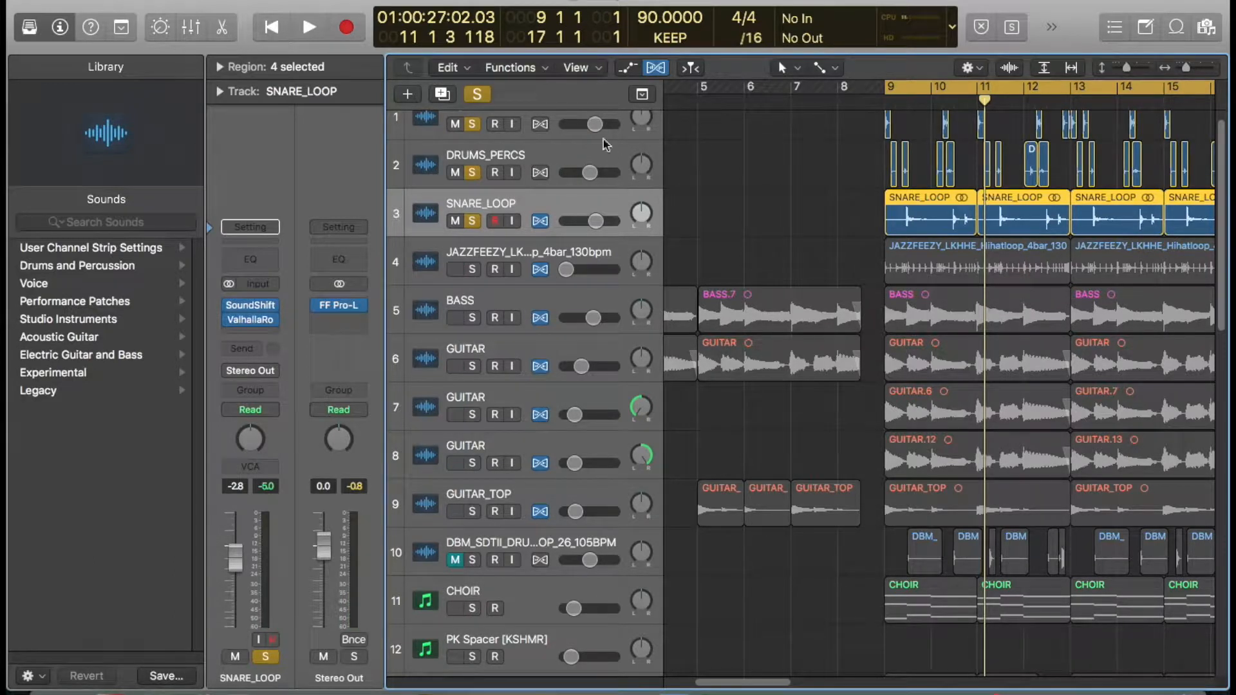
click(547, 165)
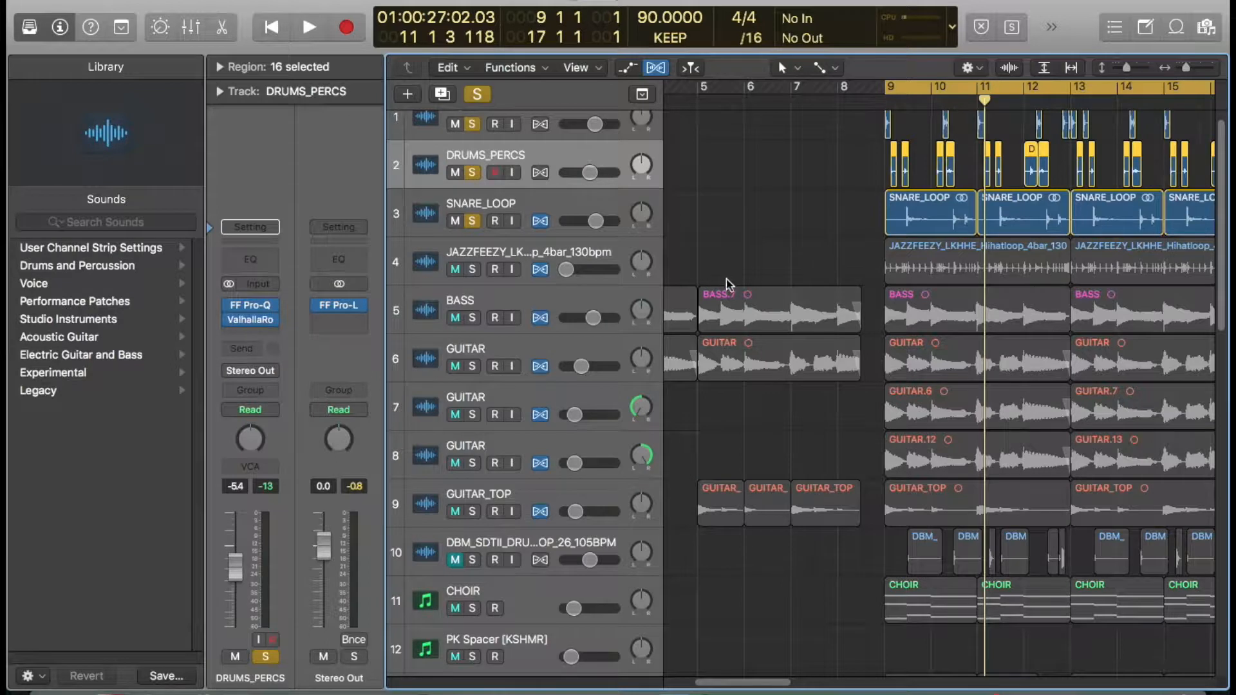
- Solo the JAZZFEEZY hi-hat loop track and start playback
scroll(707, 269, down, 1)
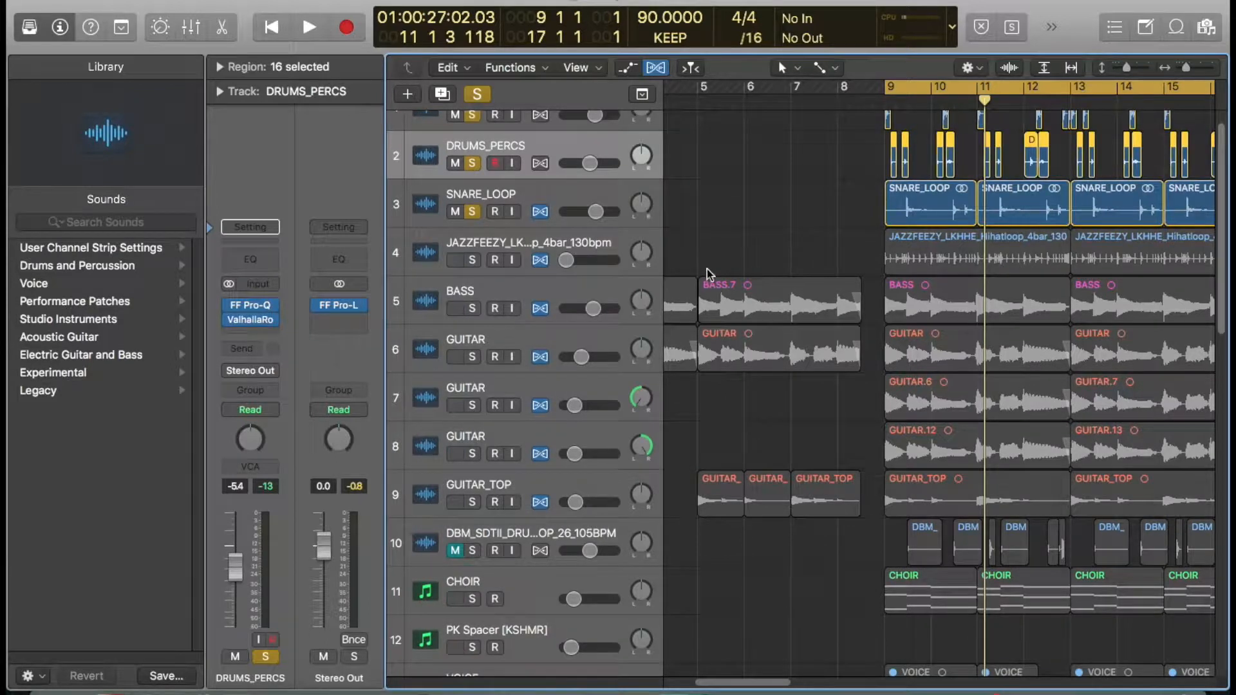
click(486, 251)
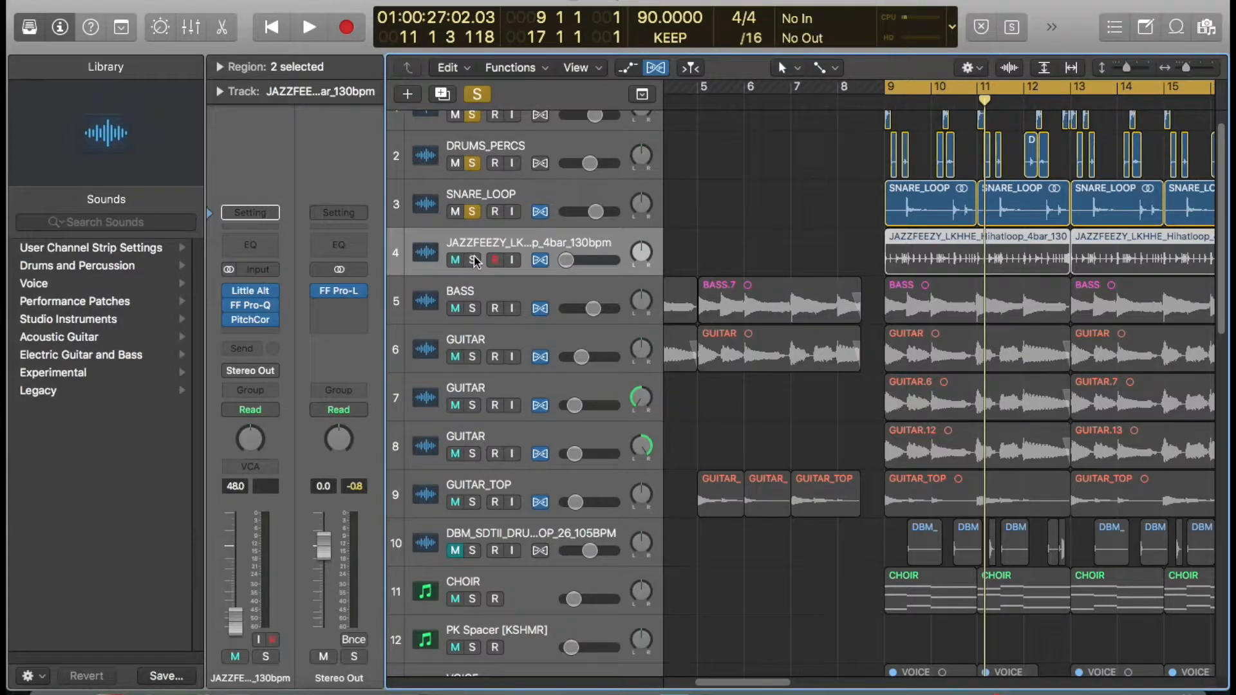
click(474, 260)
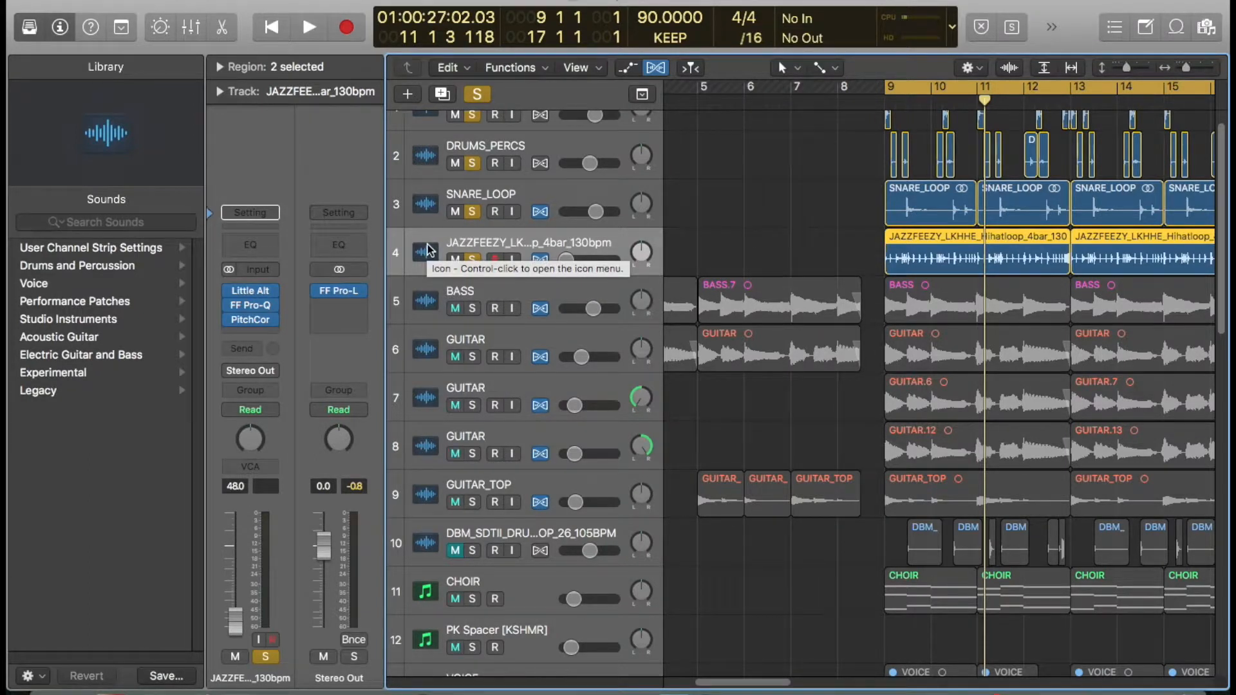
mouse_move(265, 296)
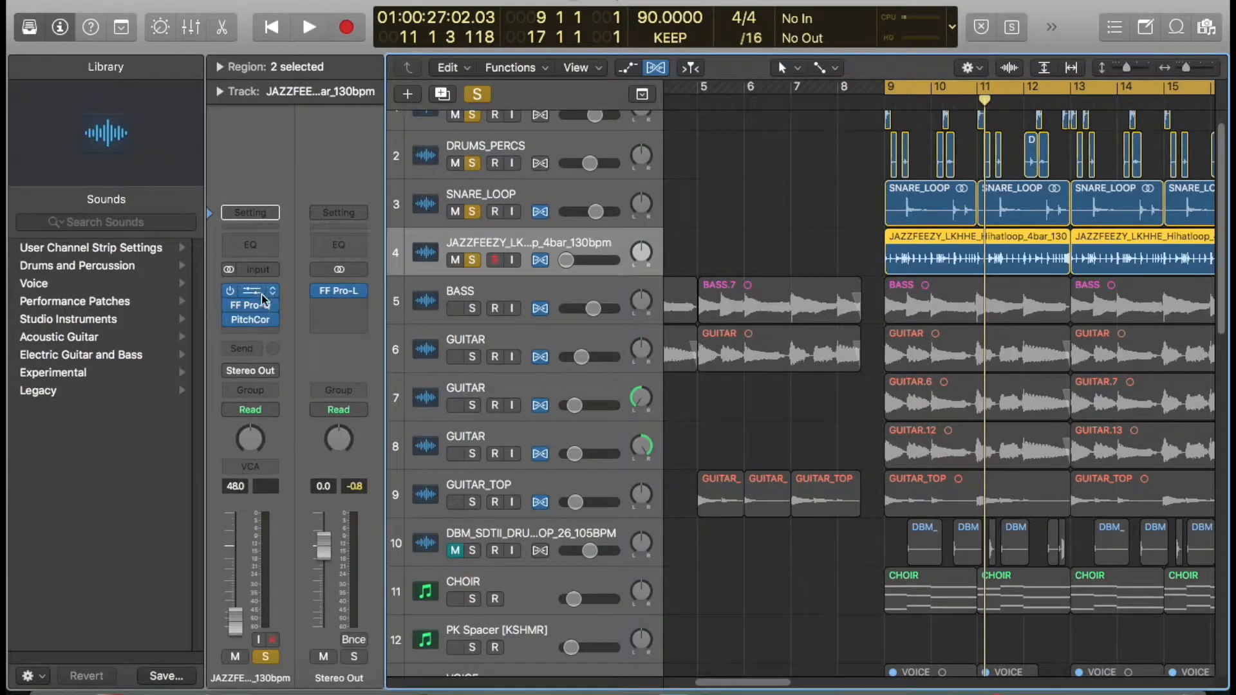
key(space)
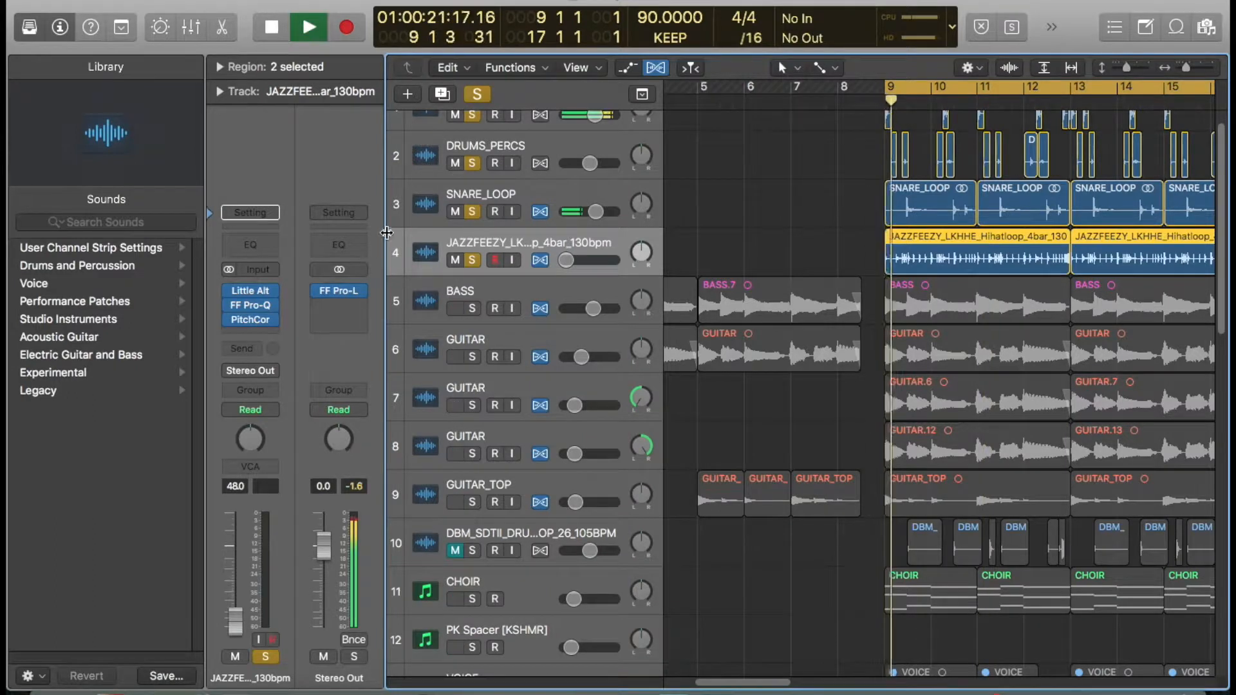
- Clear the solos on the kick, percussion and snare tracks, stop playback, and unsolo the hi-hat loop track
drag(472, 211, 464, 114)
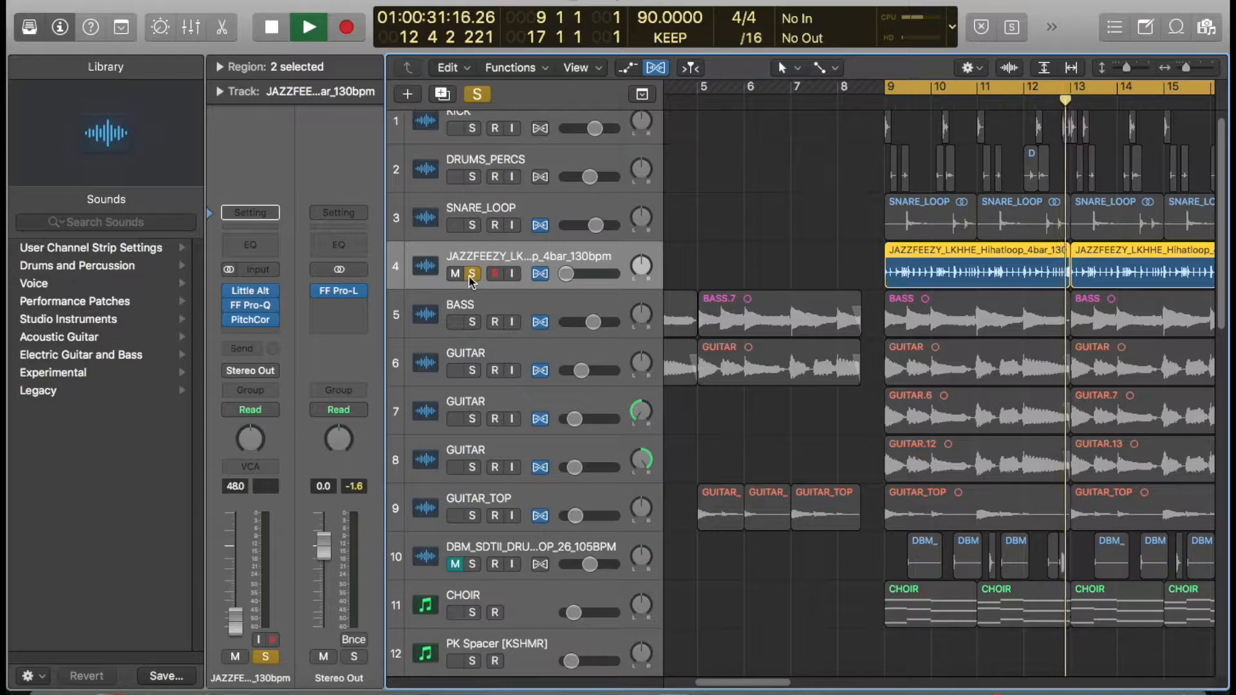
key(space)
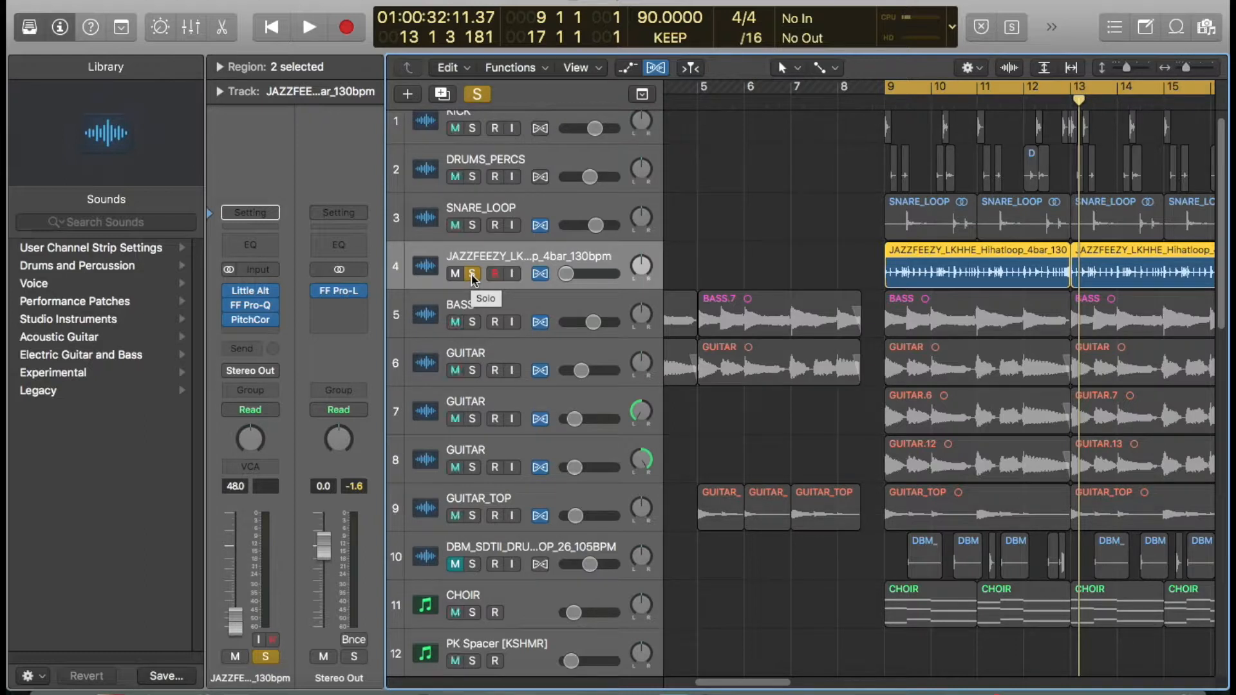
click(472, 274)
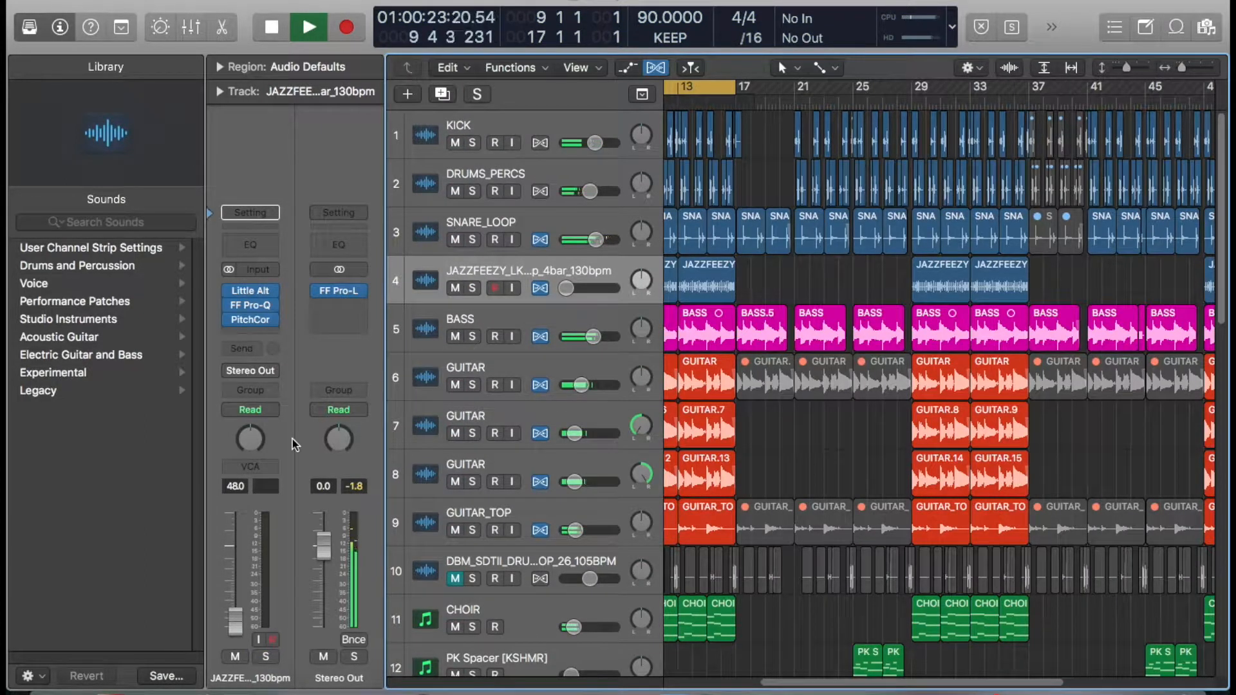
- Switch to Focusrite Control and nudge the Mix 1 output fader up slightly
click(105, 669)
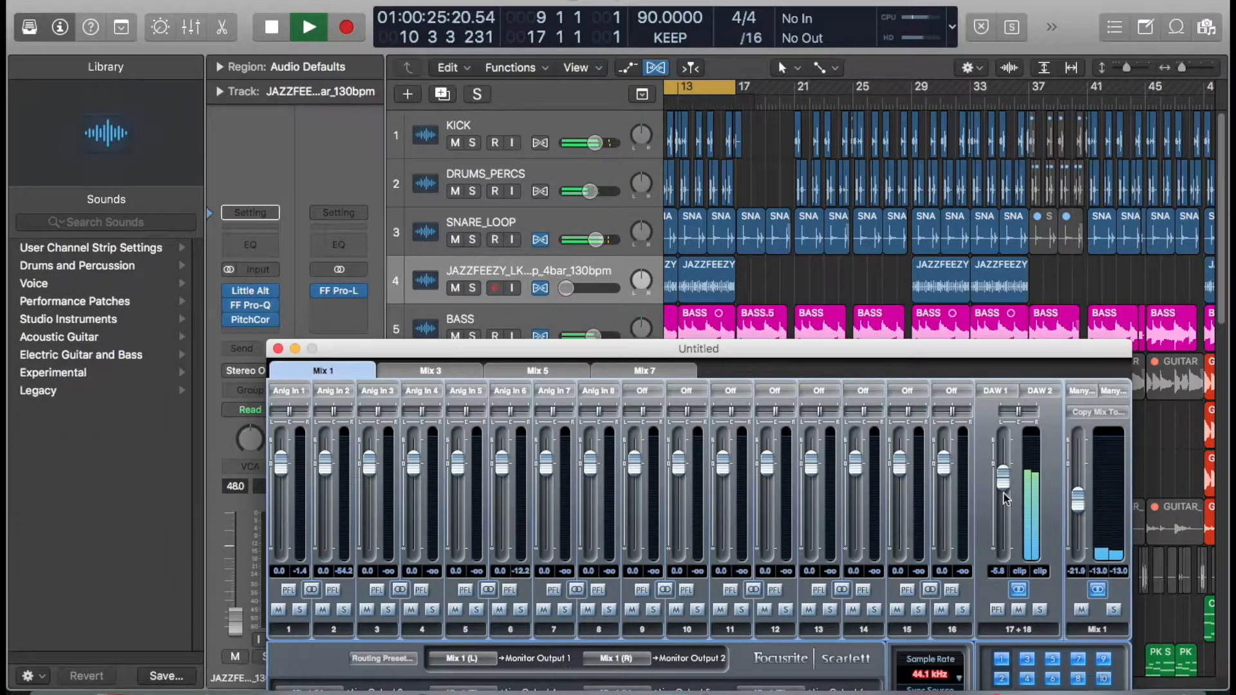
drag(1079, 499, 1080, 496)
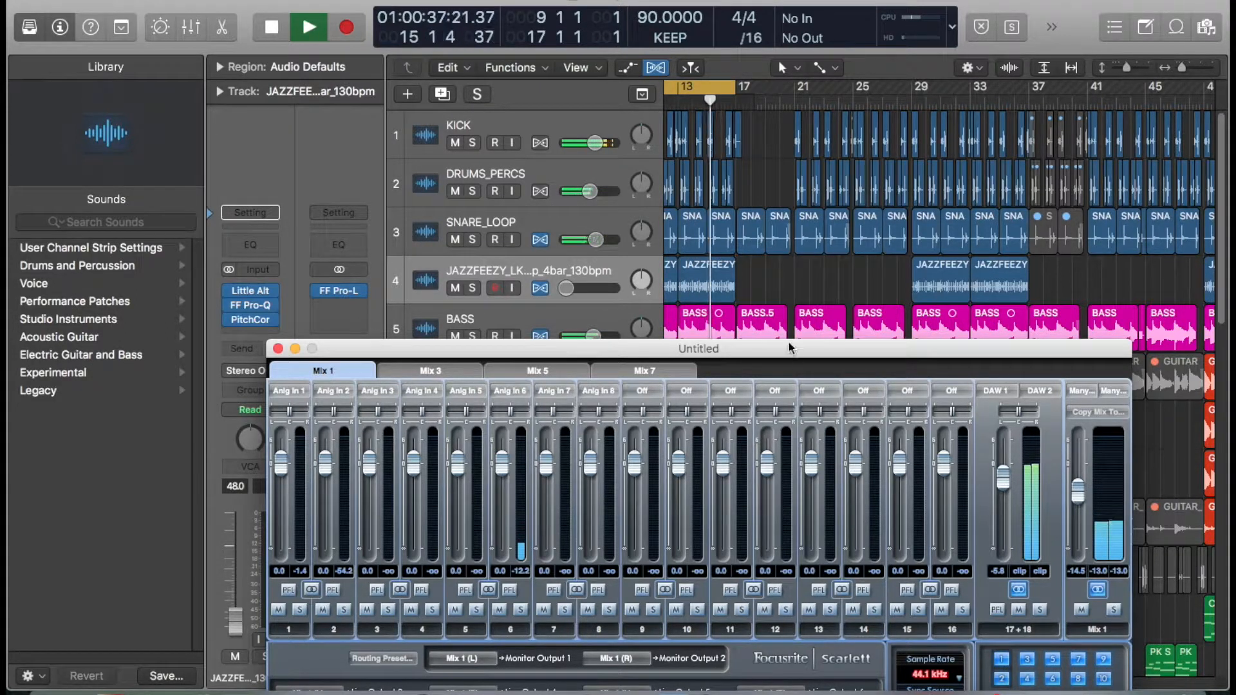
click(791, 300)
- Return to the arrangement, solo the KICK track and play it back
key(space)
ctrl+alt+click(784, 297)
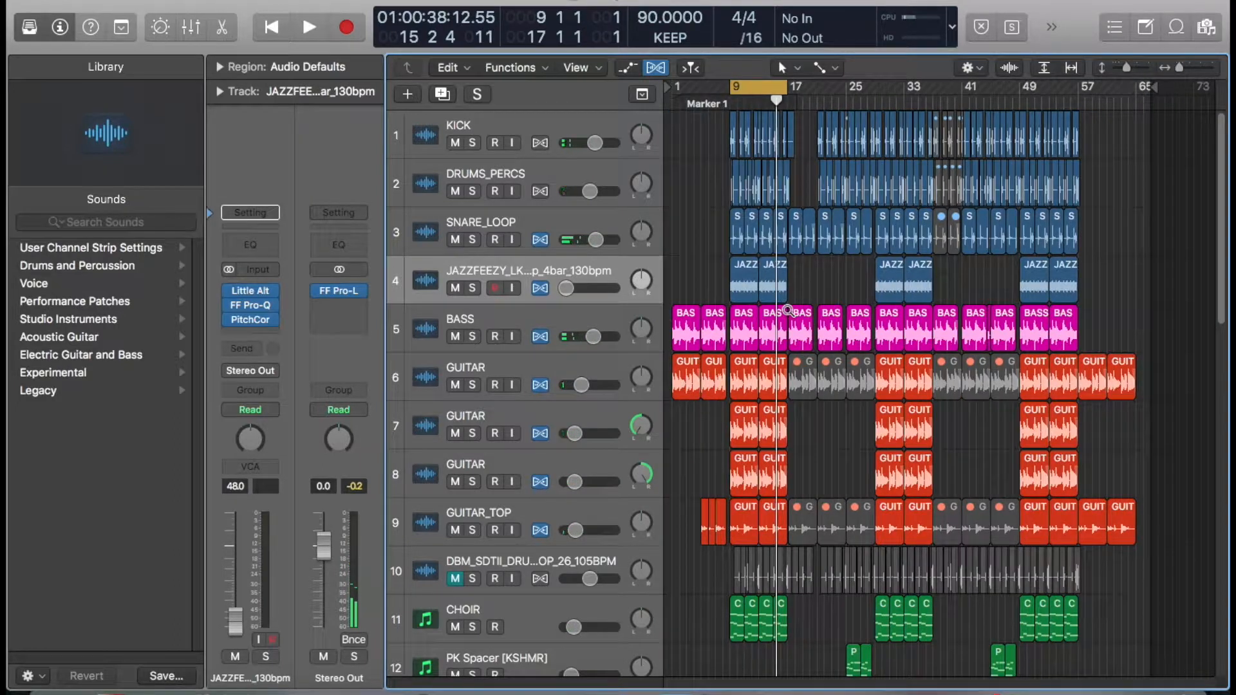
ctrl+alt+click(787, 310)
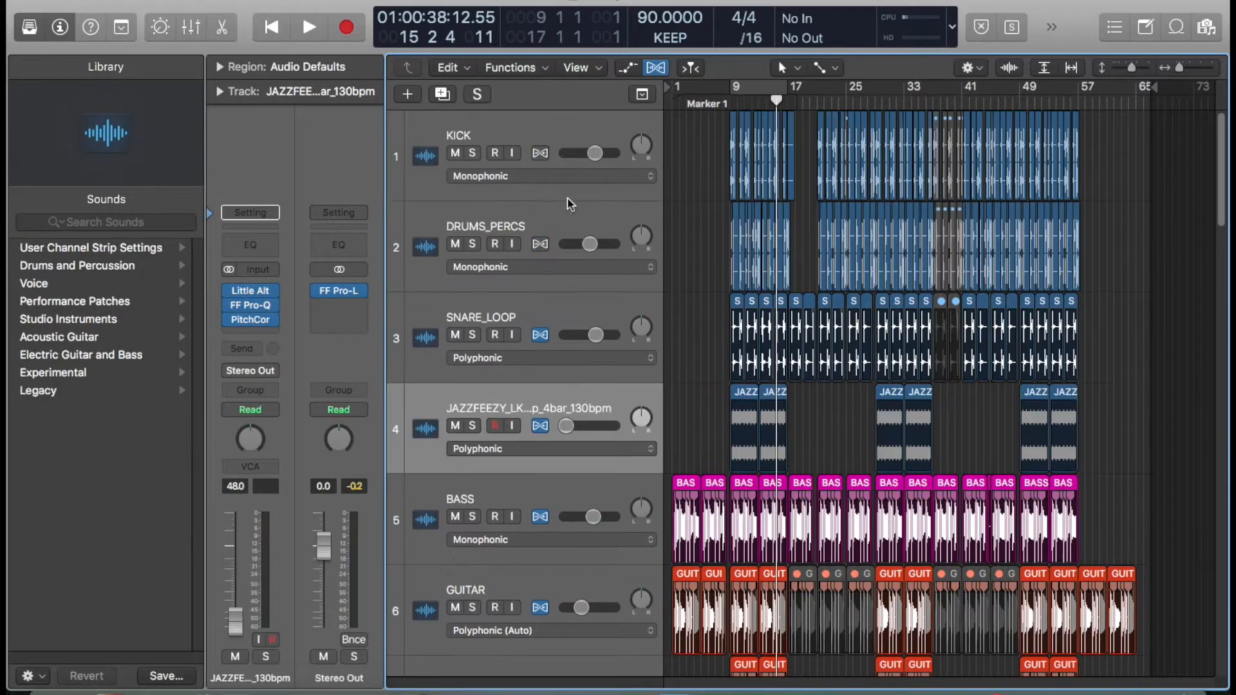
click(473, 214)
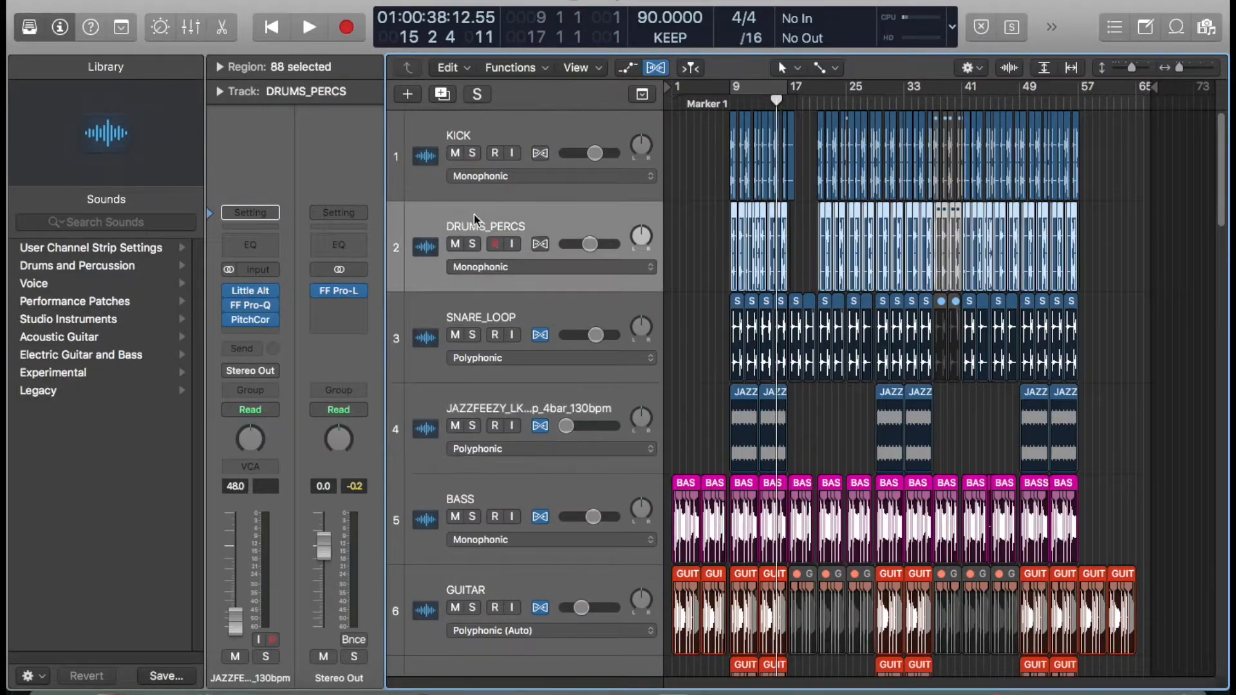
click(412, 166)
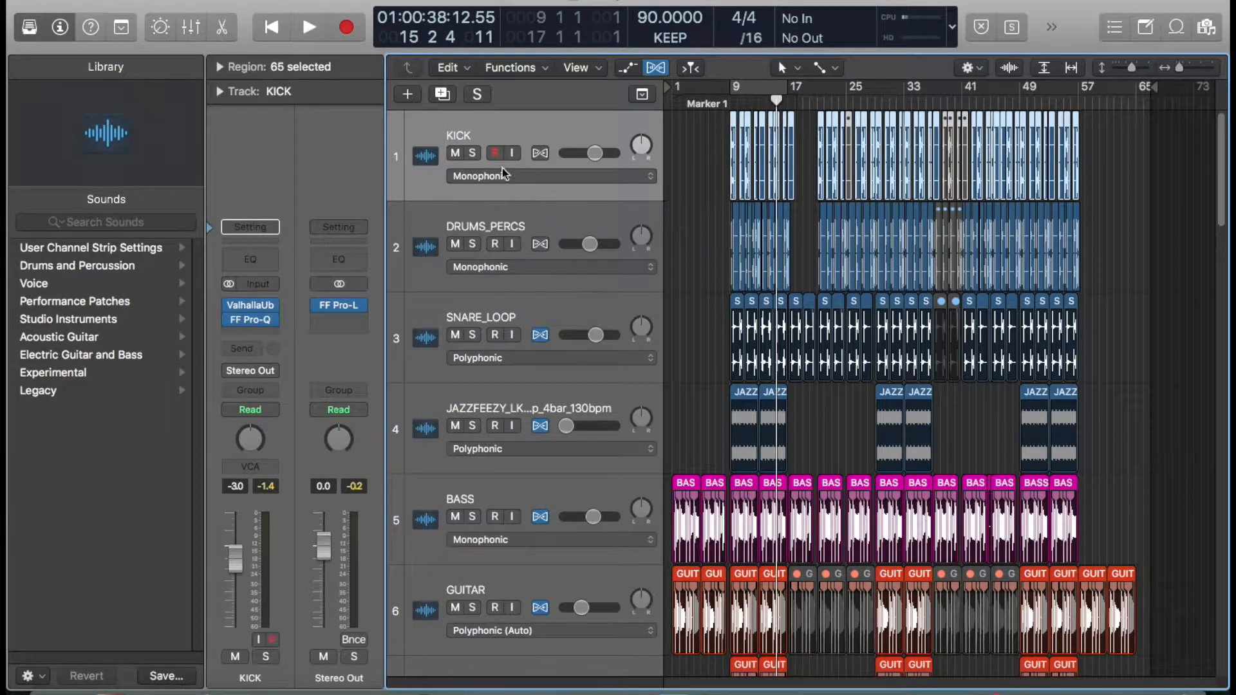
click(473, 153)
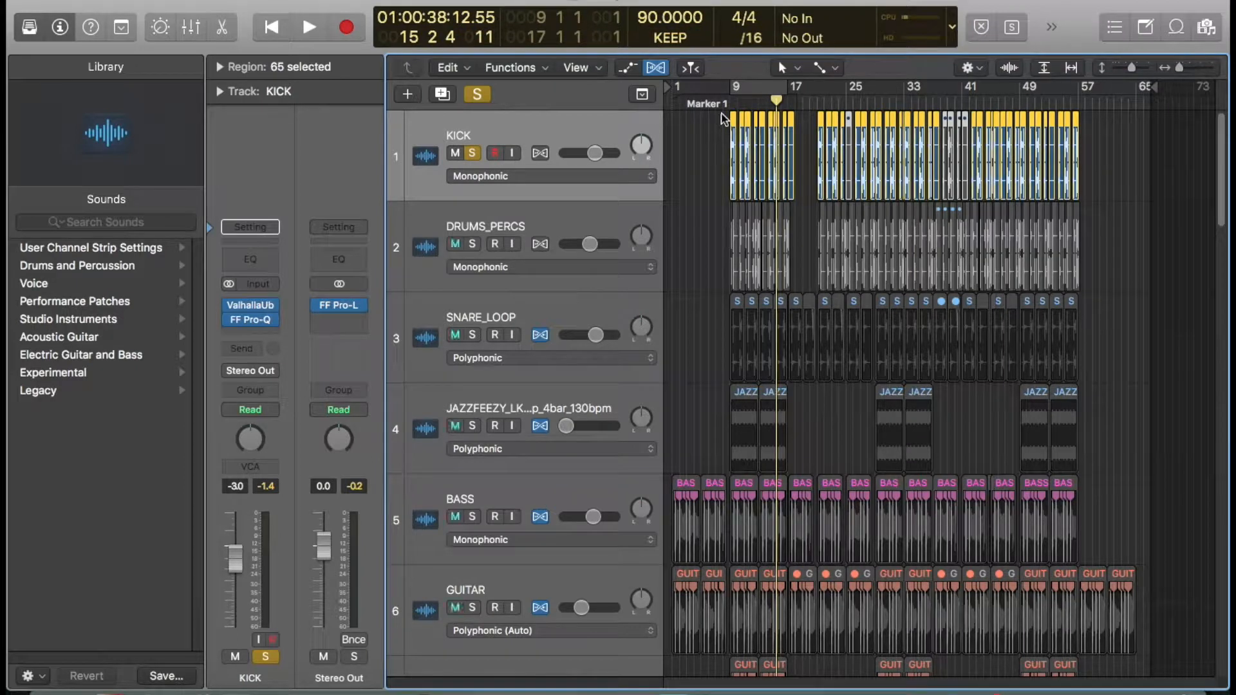
key(space)
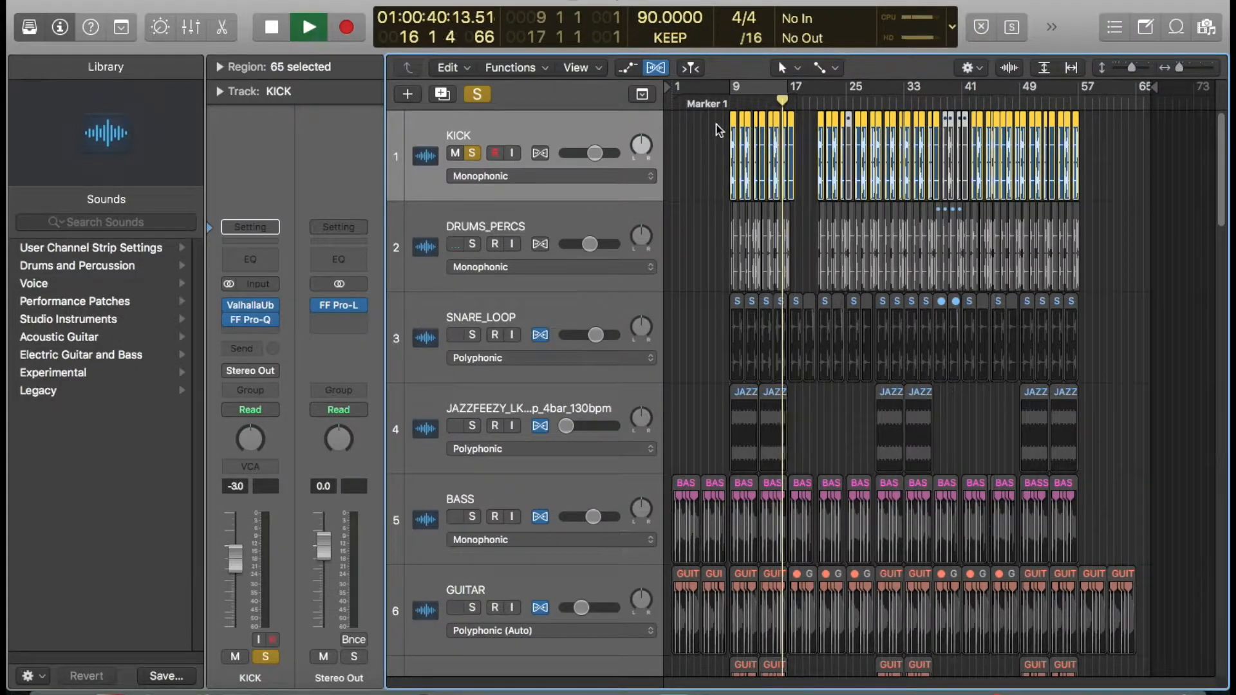
- Turn on cycle playback over bars 9 to 17 while the soloed kick plays
key(c)
key(space)
click(515, 116)
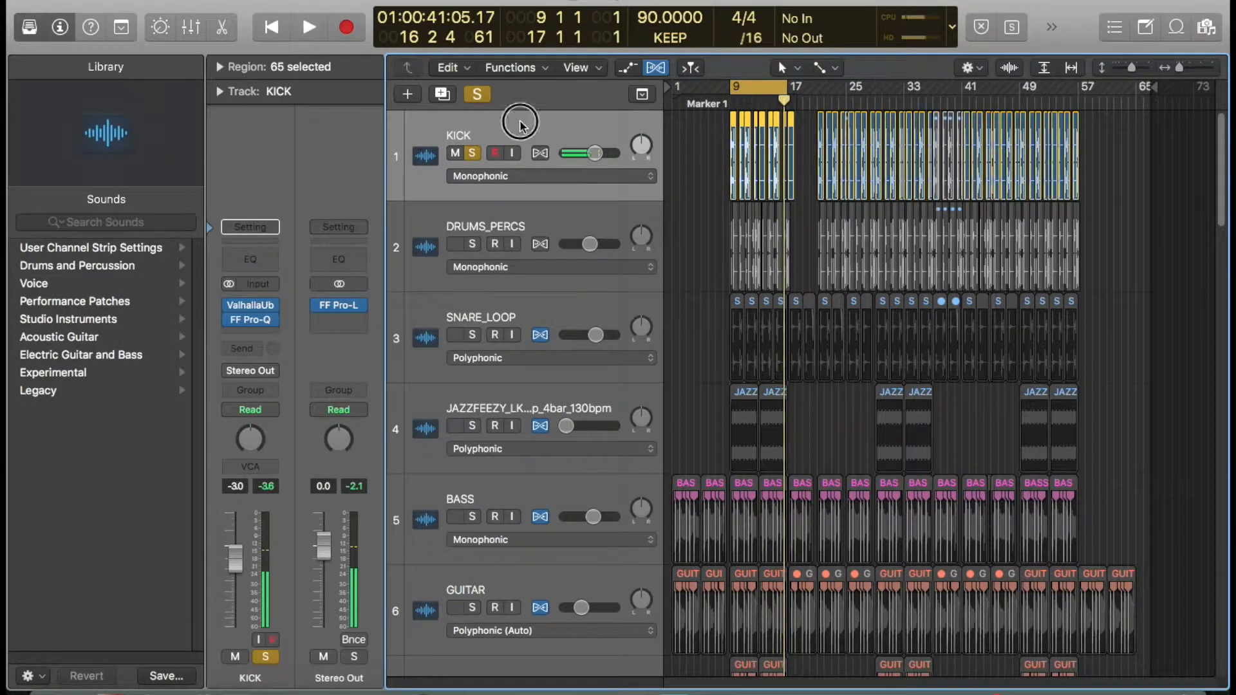
- Open the KICK track's ValhallaUberMod plug-in to inspect it, then close it
click(255, 304)
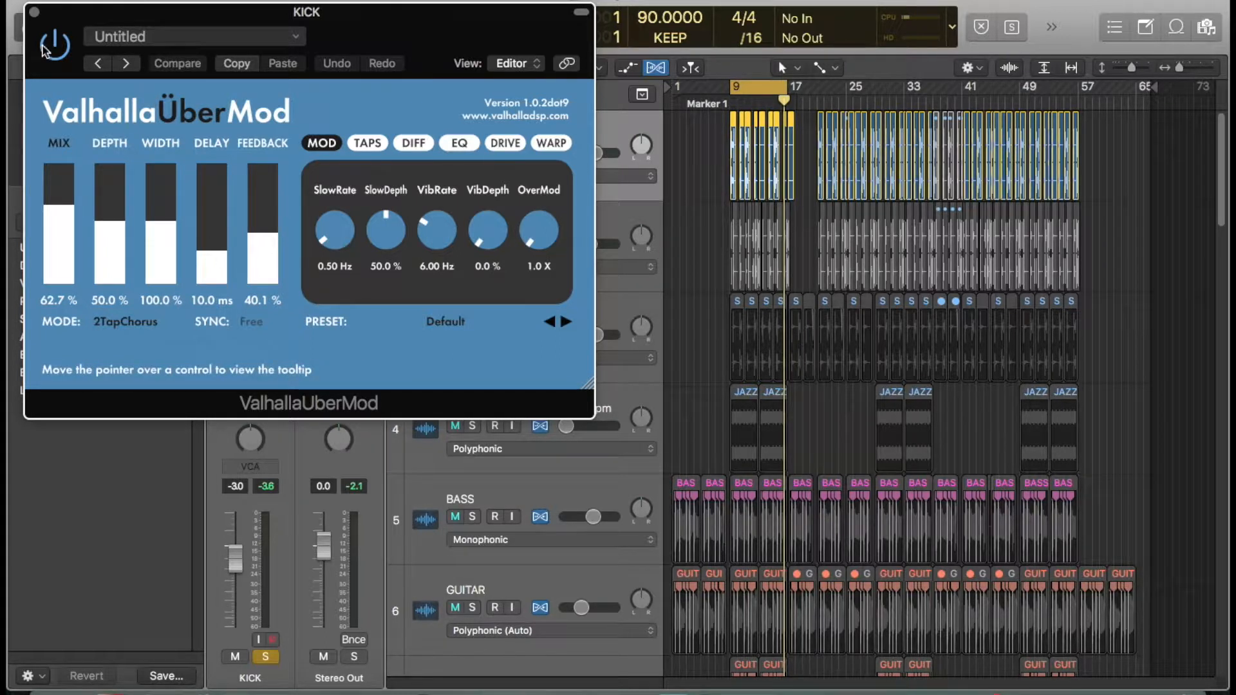
key(space)
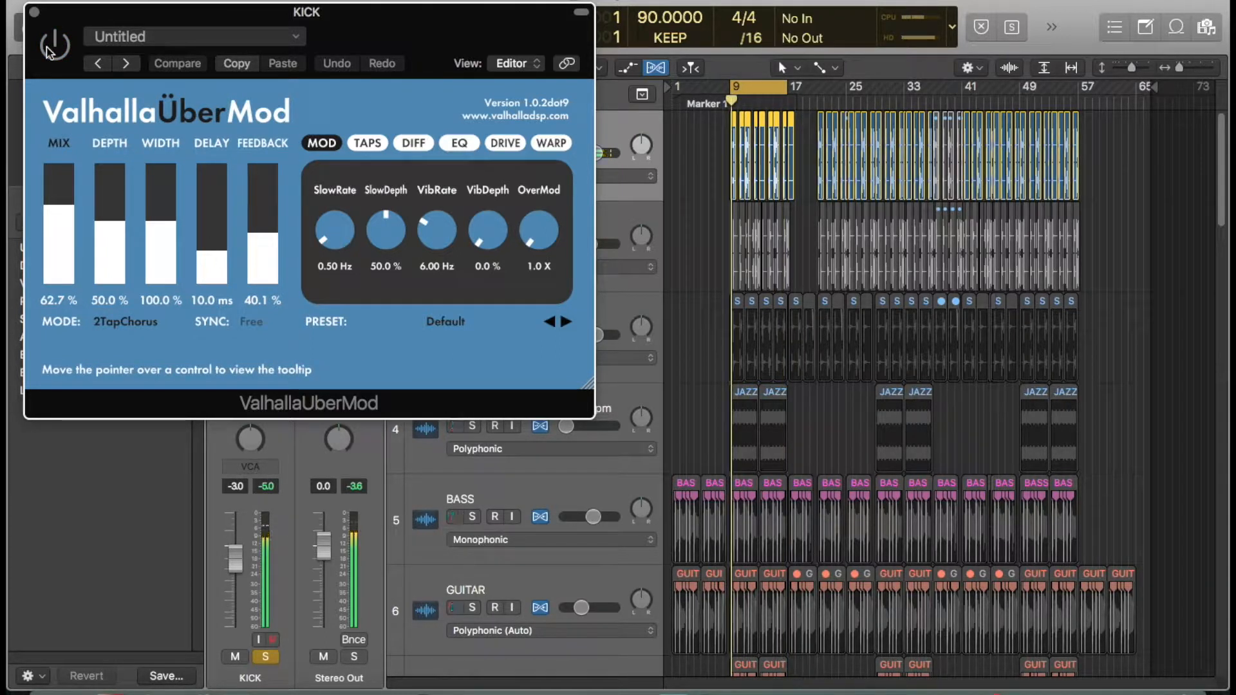
click(34, 12)
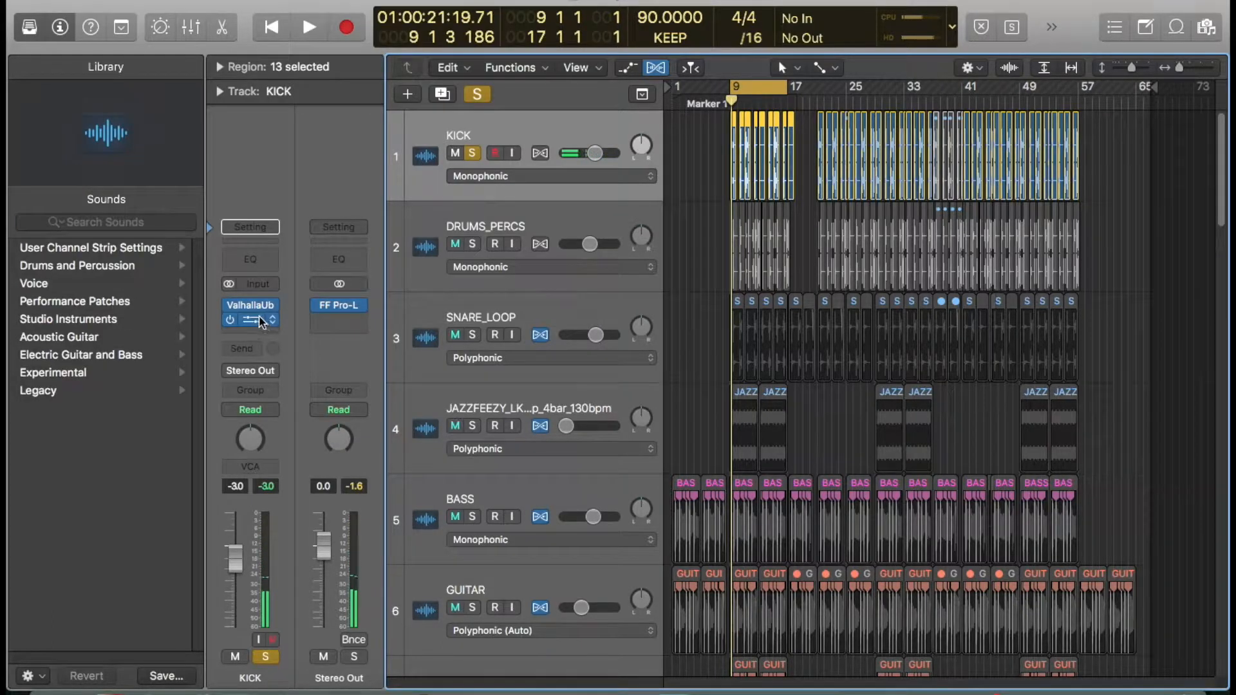
- Open the KICK track's FF Pro-Q, bypass and re-enable it to compare, then close it
click(250, 319)
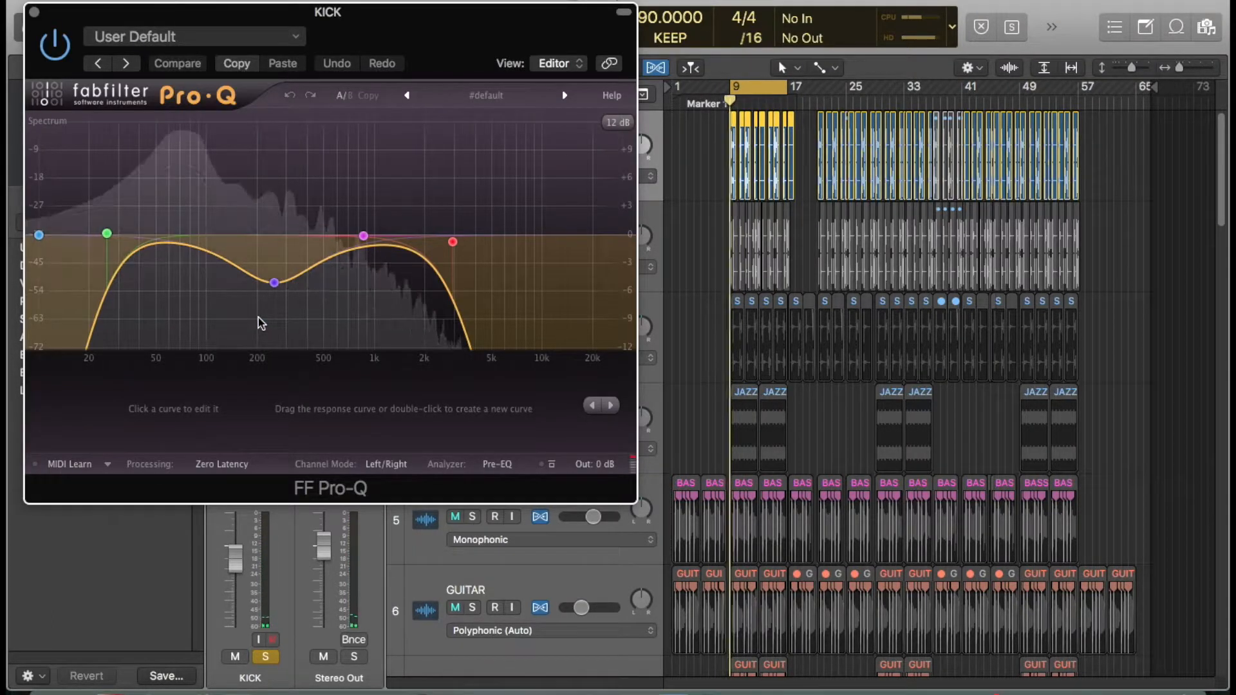
click(55, 45)
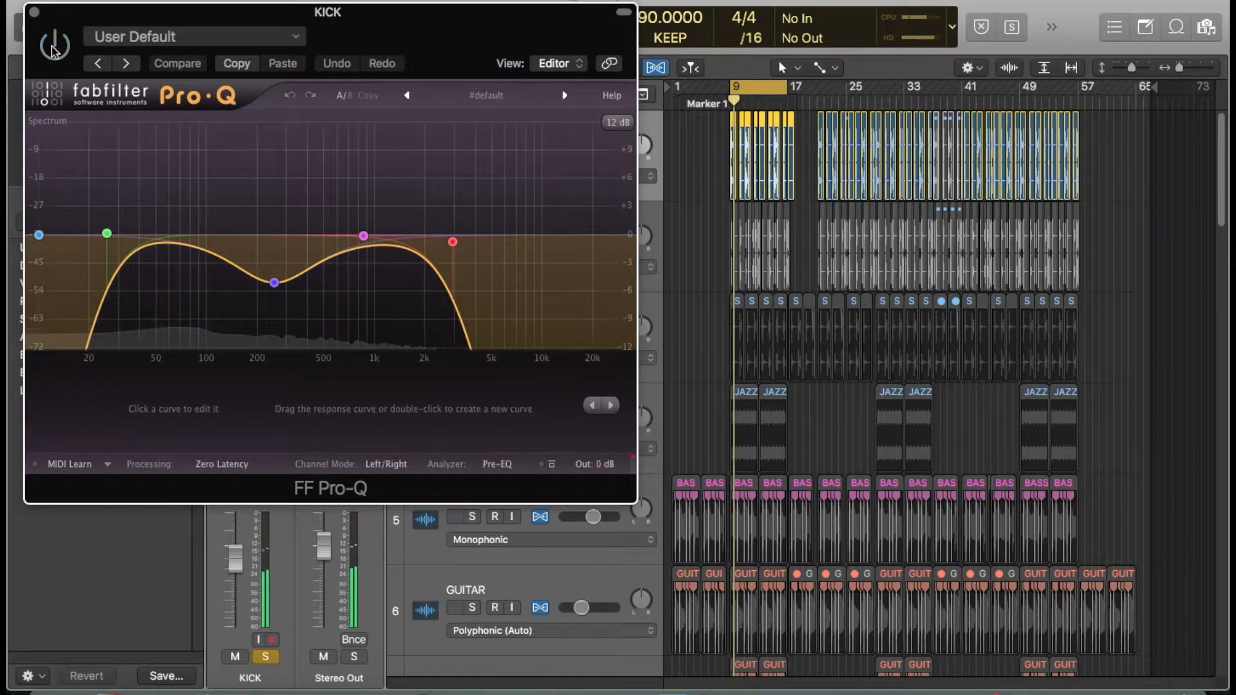
click(54, 45)
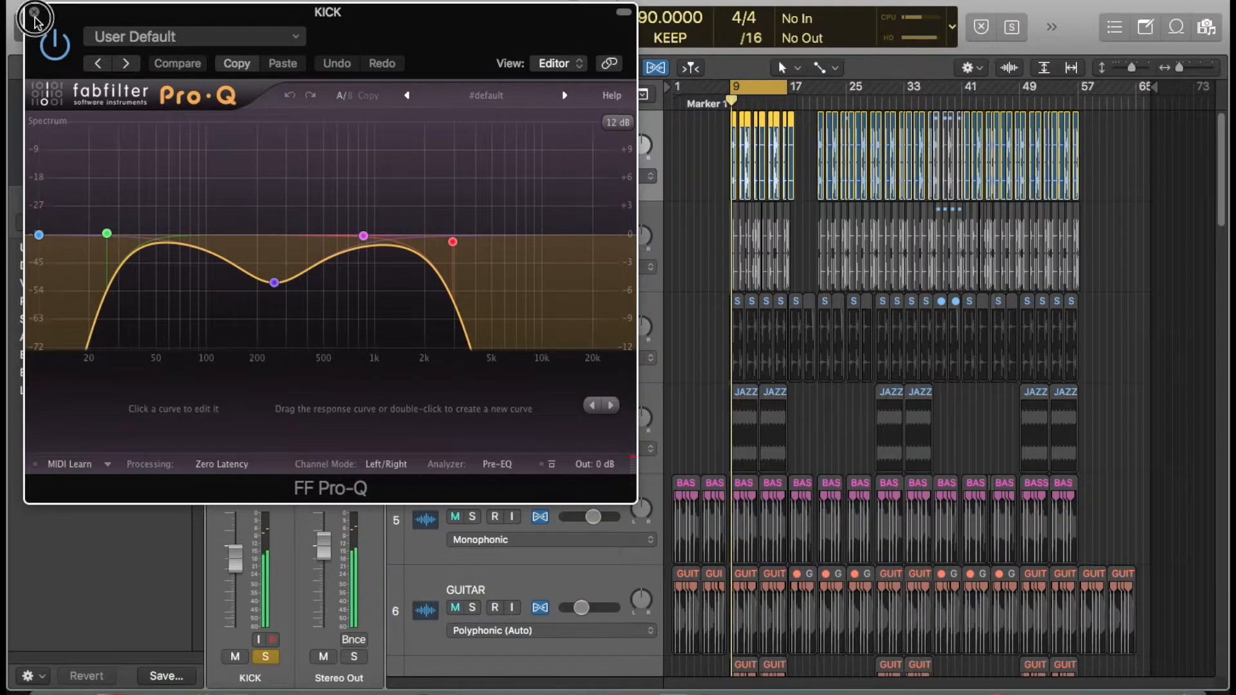
click(34, 12)
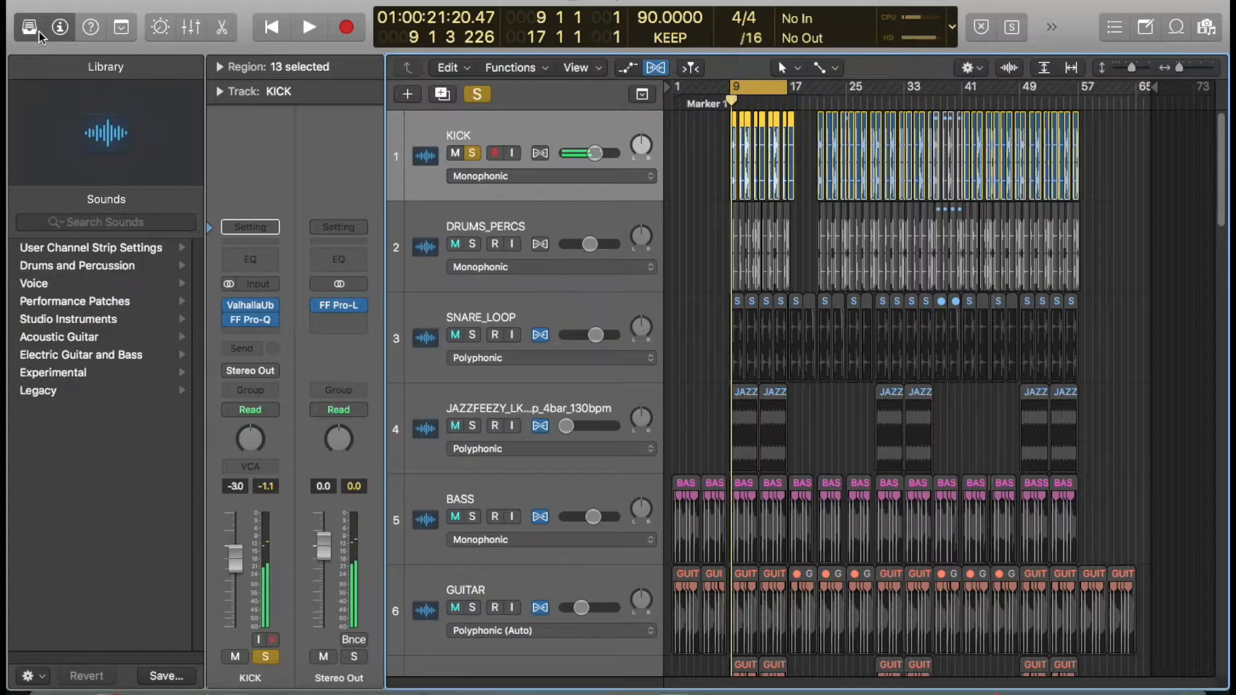
- Move the solo from the KICK track to the DRUMS_PERCS track and play it back
click(472, 154)
click(431, 218)
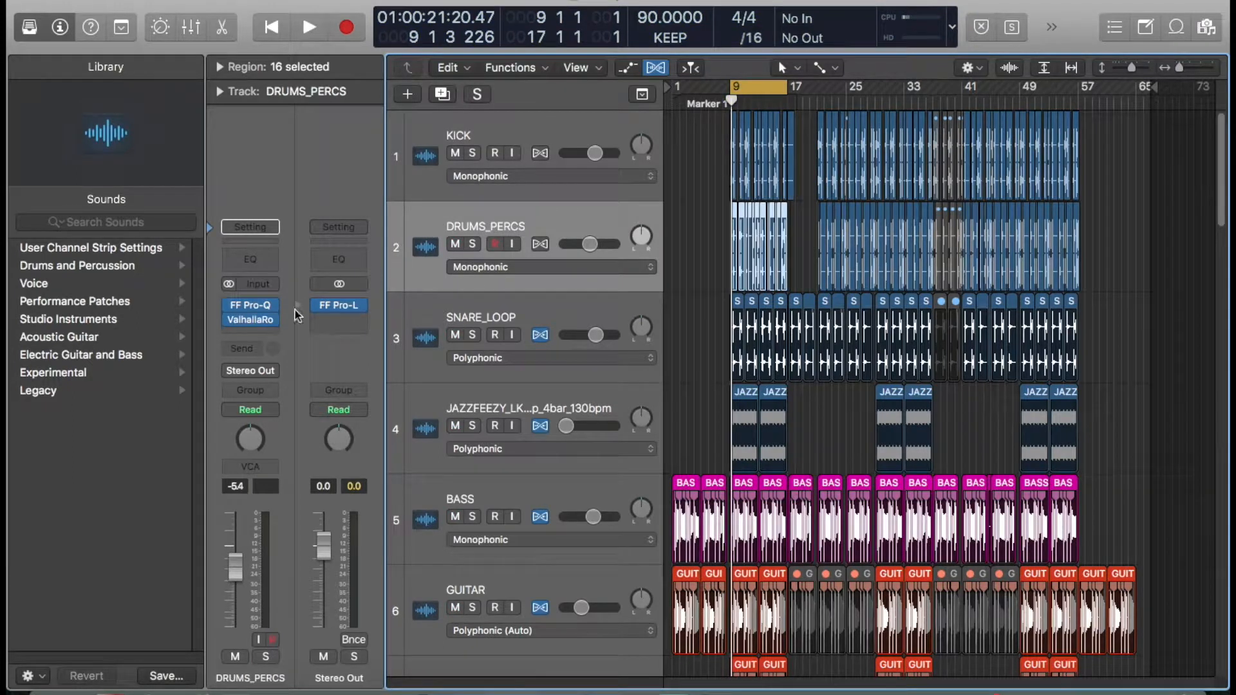
click(474, 246)
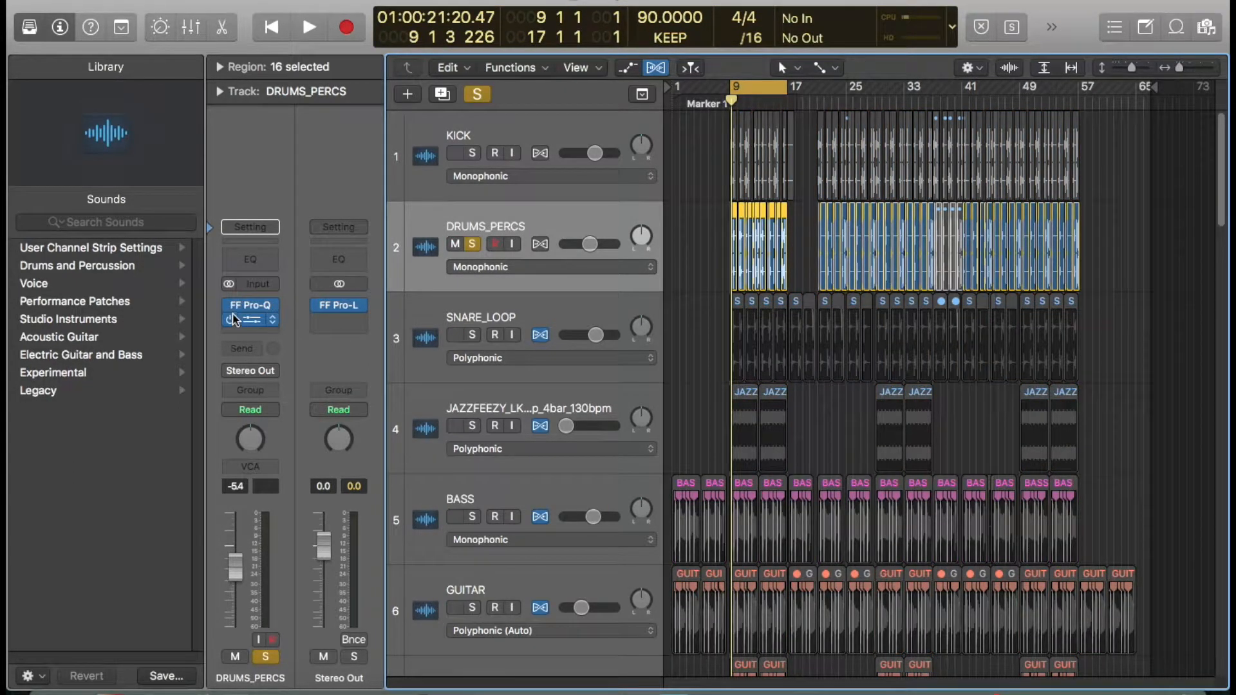
key(space)
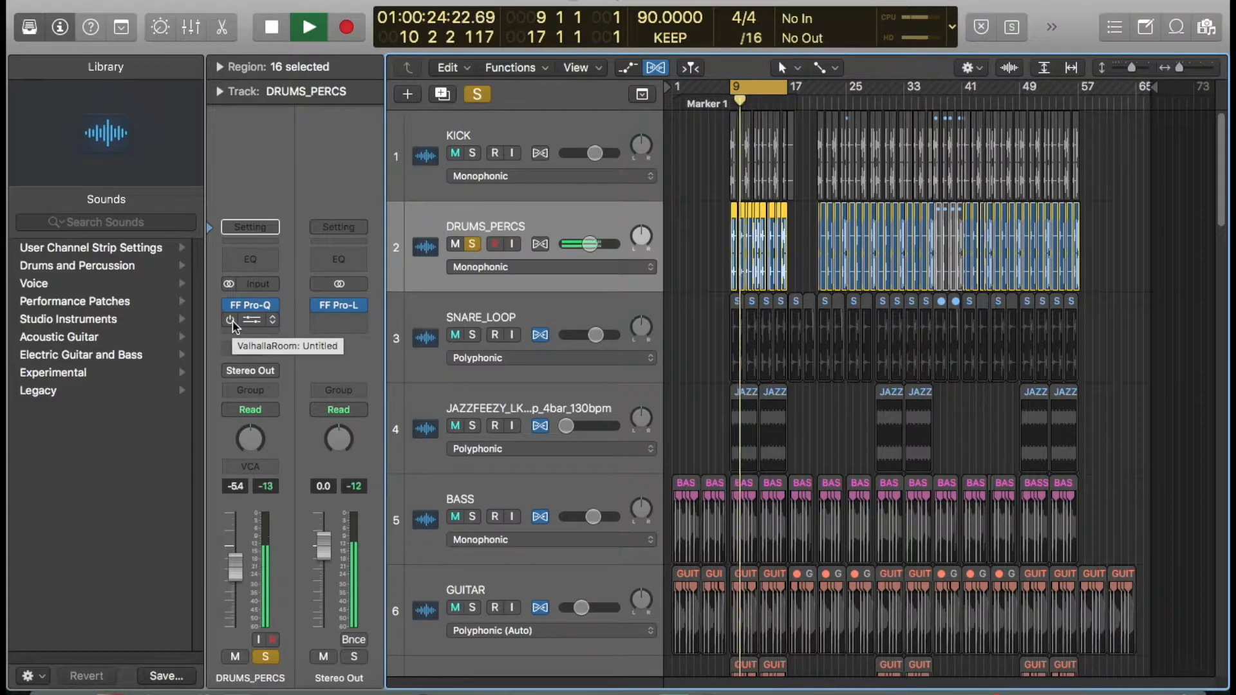
key(space)
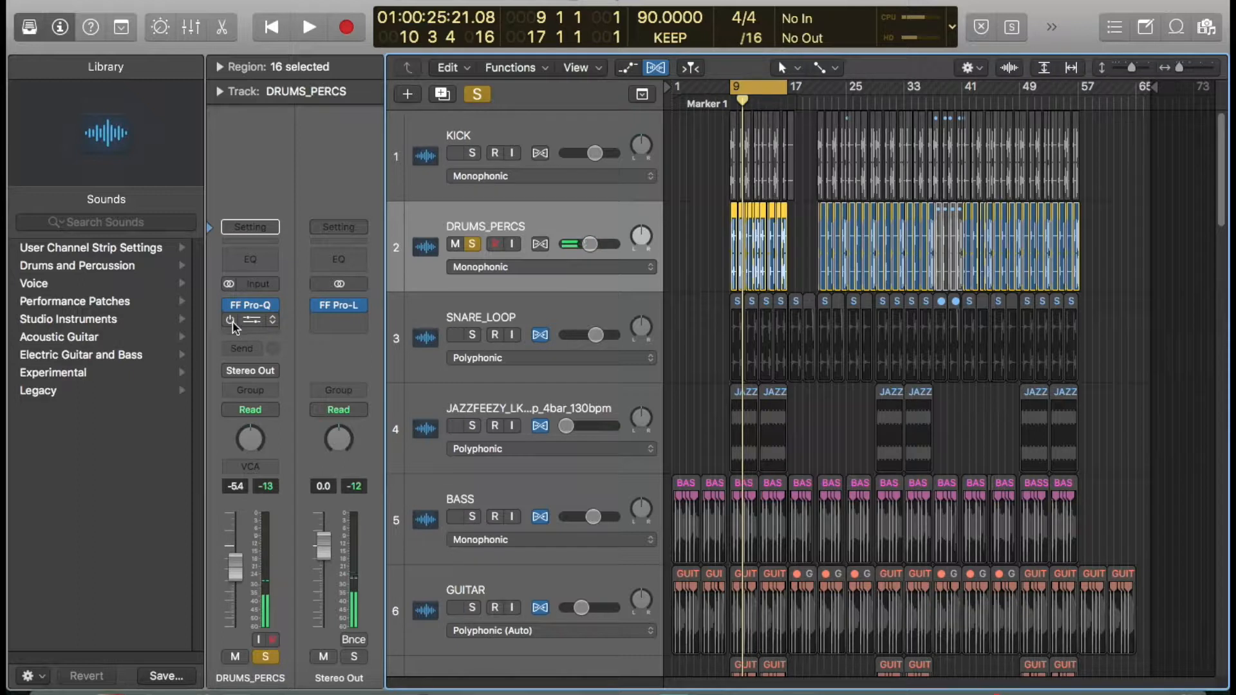
- Open the DRUMS_PERCS track's FF Pro-Q during playback, stop, and close the plug-in
mouse_move(231, 324)
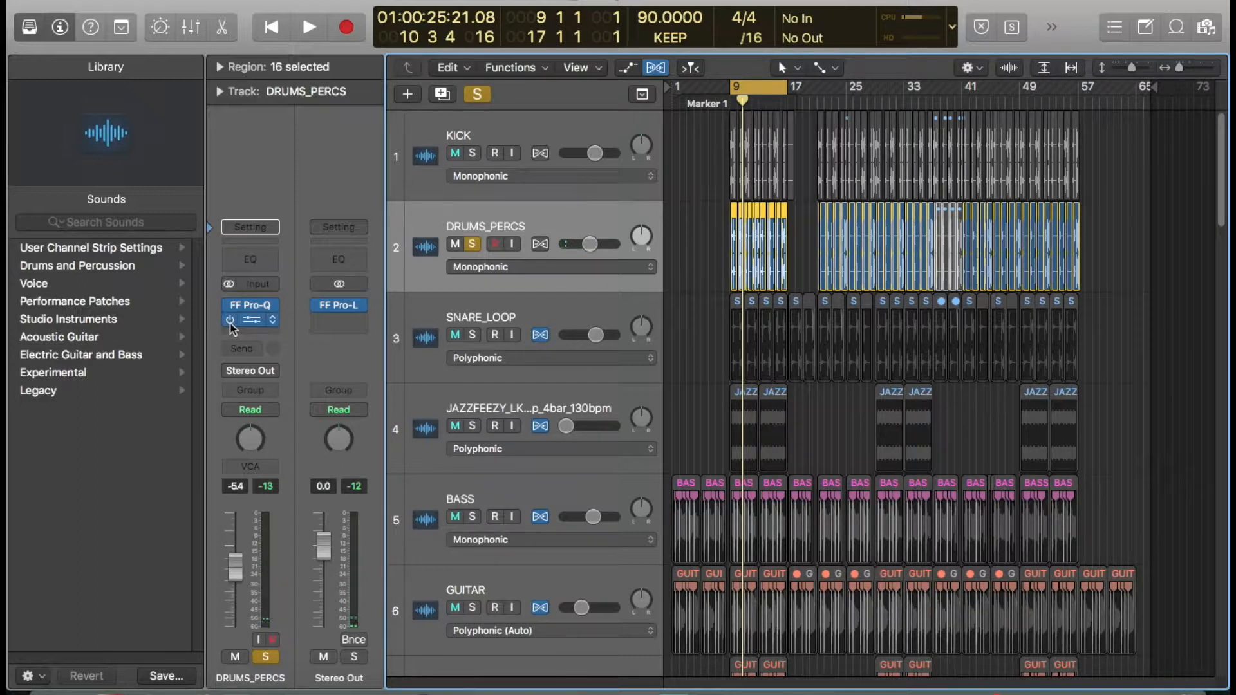
key(space)
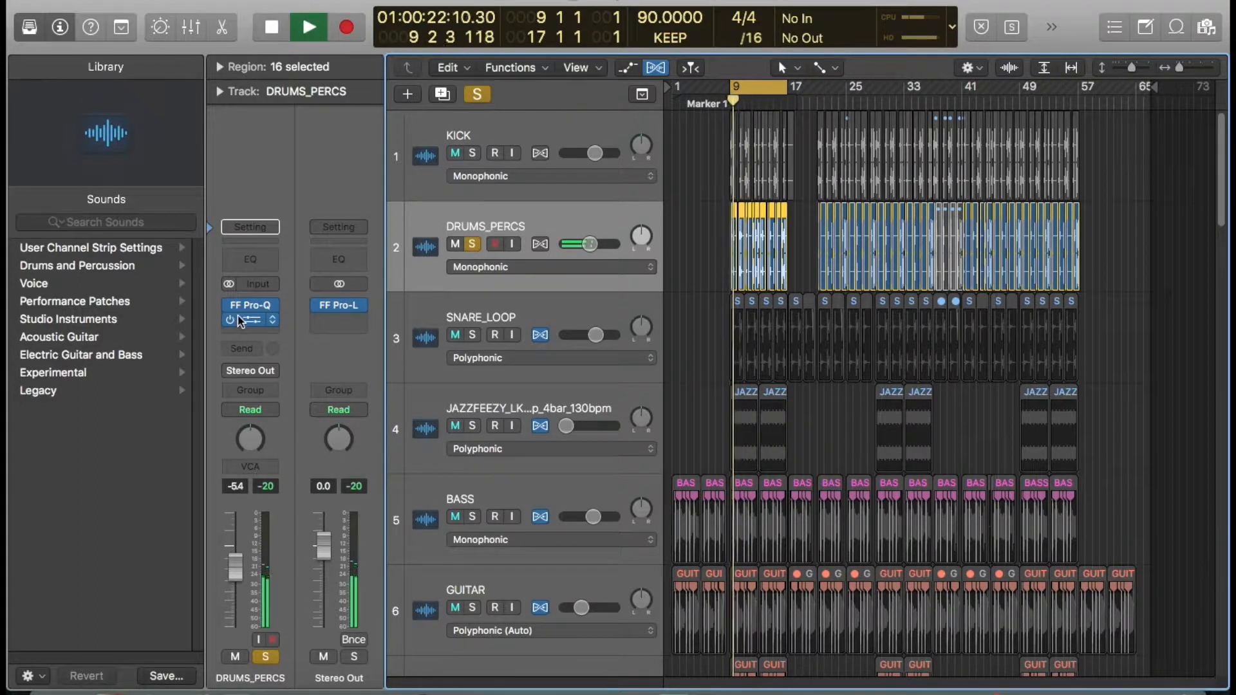
click(249, 308)
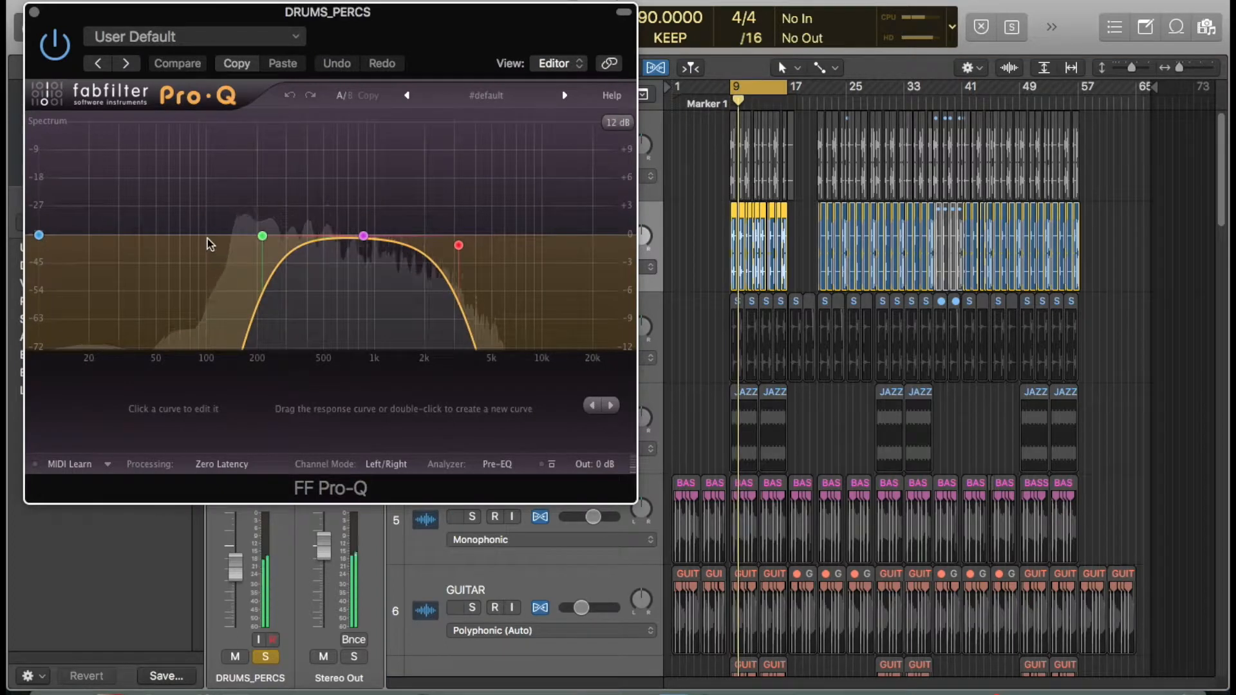
key(space)
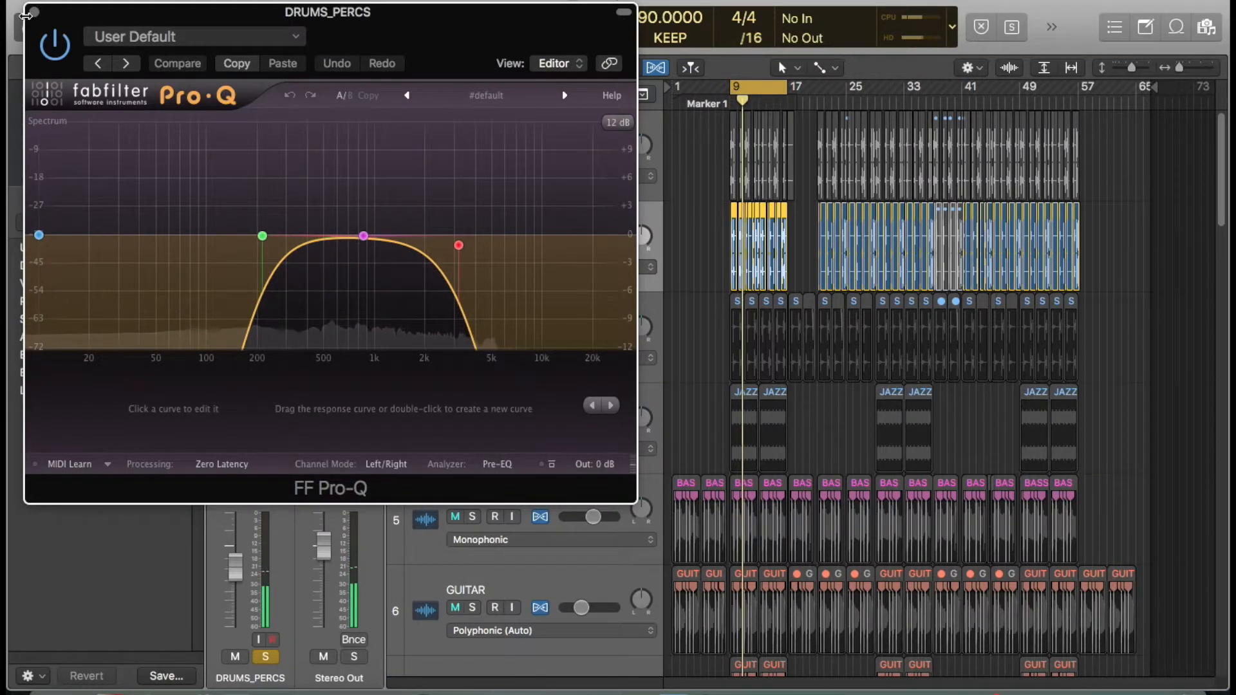
click(34, 11)
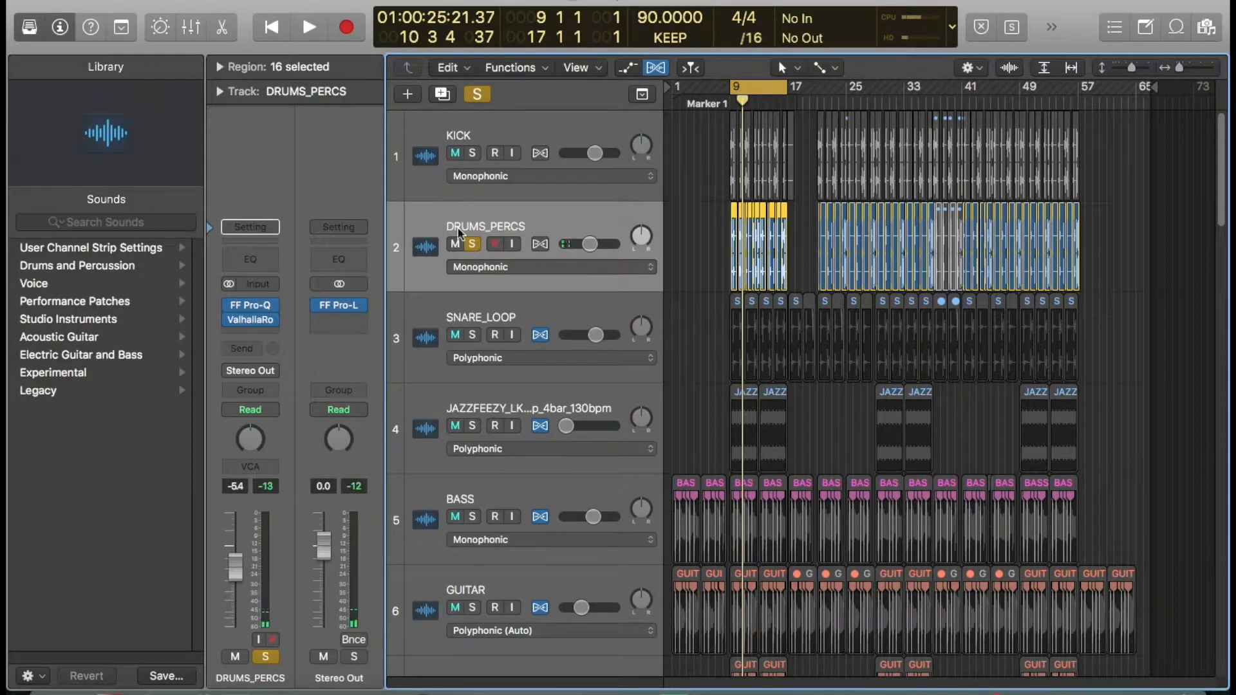
- Zoom in on the DRUMS_PERCS and SNARE_LOOP waveforms around bar 10
drag(794, 292, 656, 191)
drag(899, 257, 884, 197)
scroll(941, 203, down, 5)
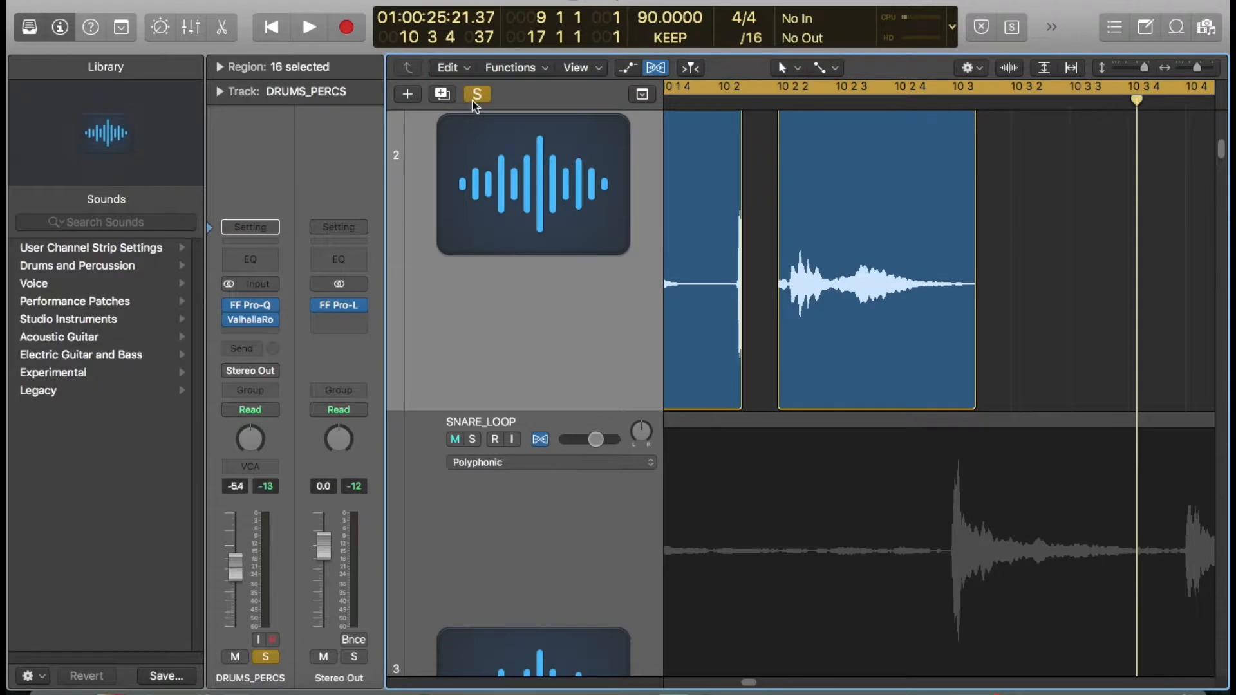
scroll(476, 107, down, 2)
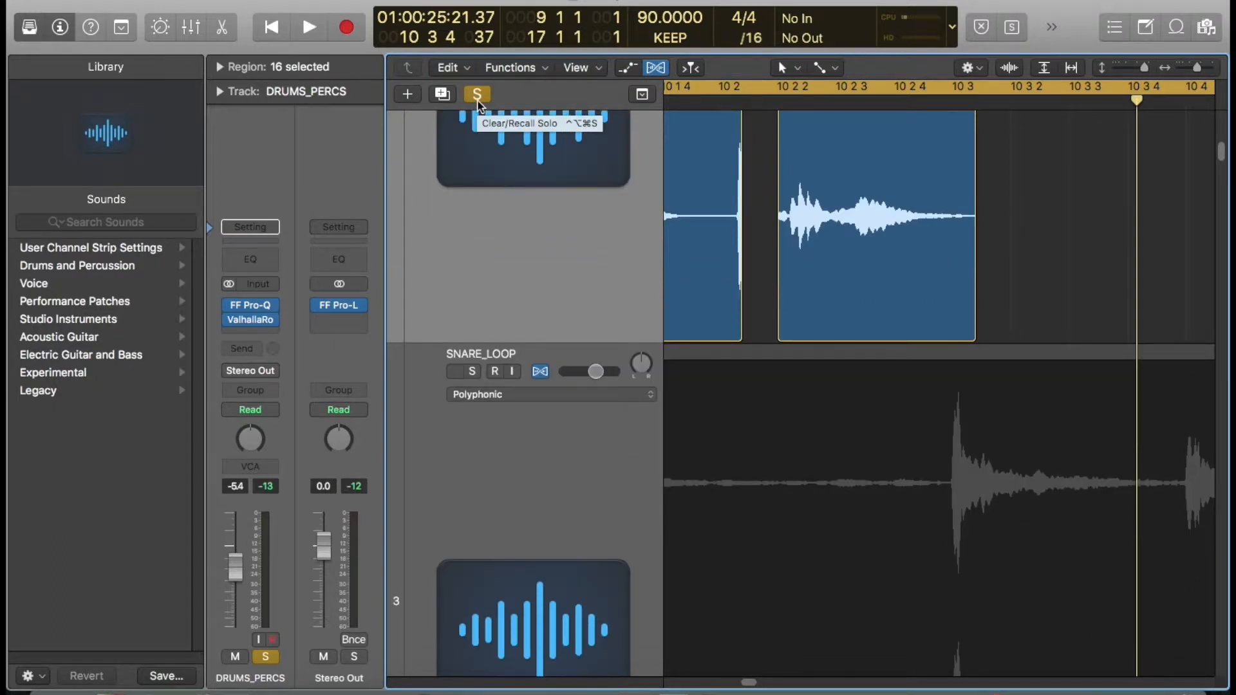
- Turn off the solo on the DRUMS_PERCS track
scroll(477, 105, down, 8)
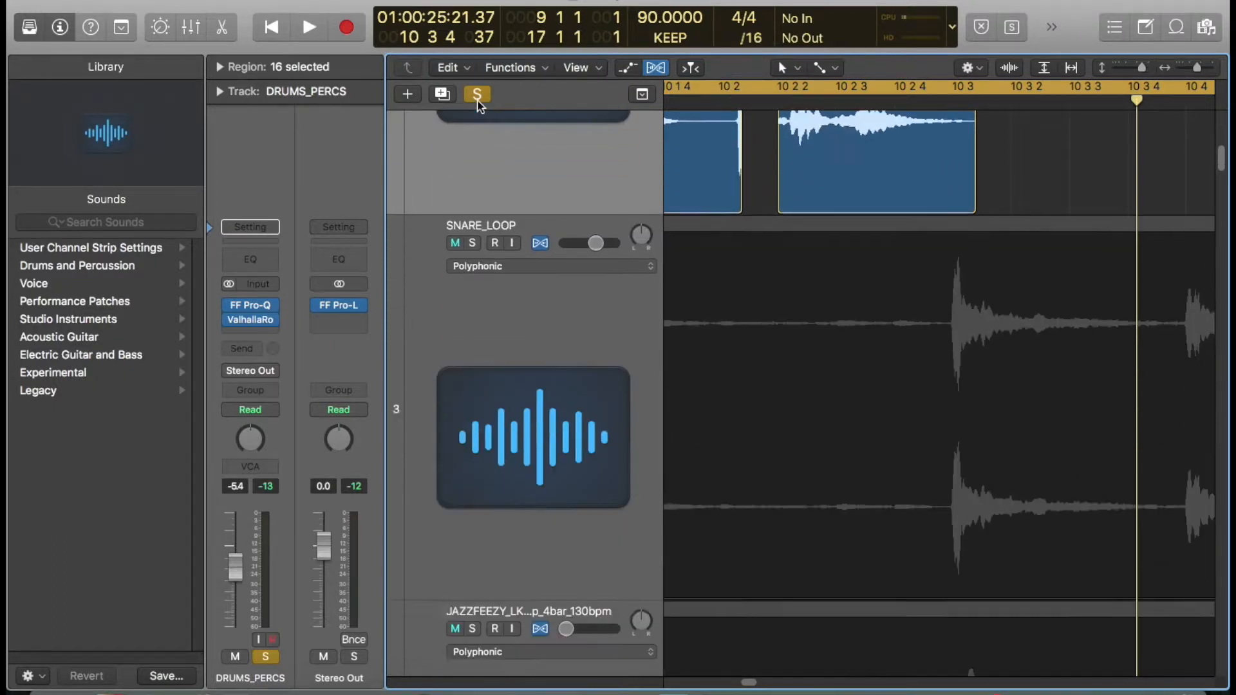
scroll(477, 105, down, 15)
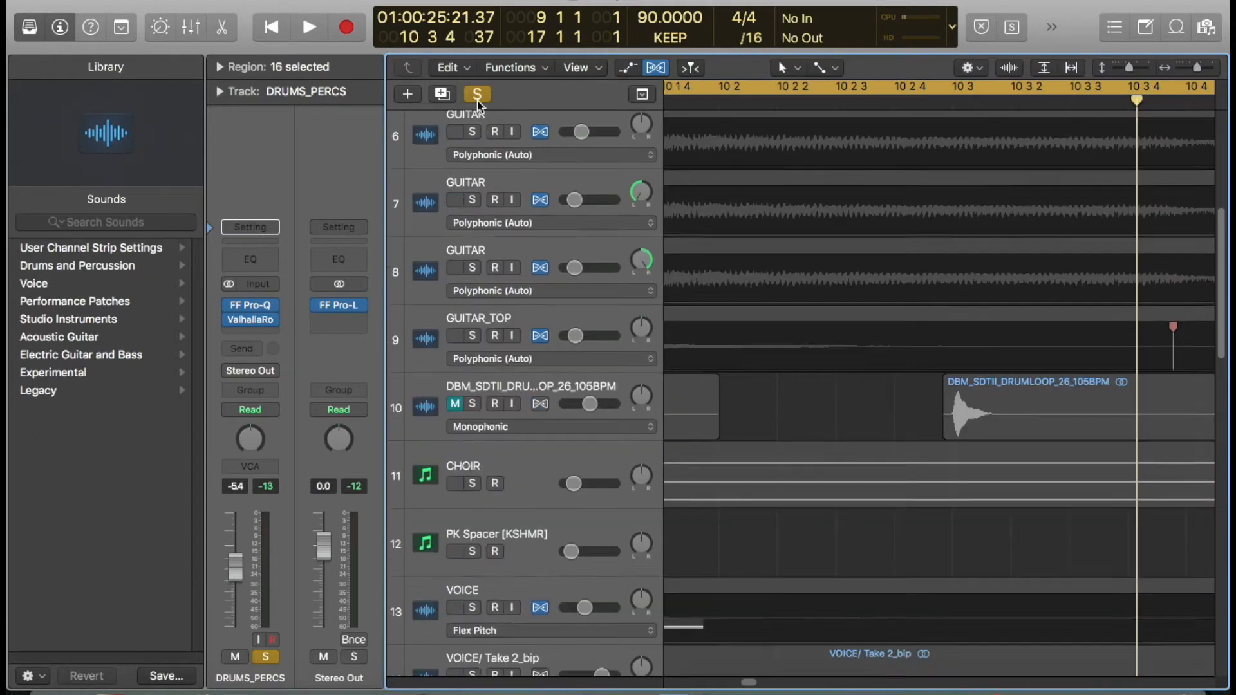
key(super+Up)
key(super+Up)
key(super+Up)
key(super+Up)
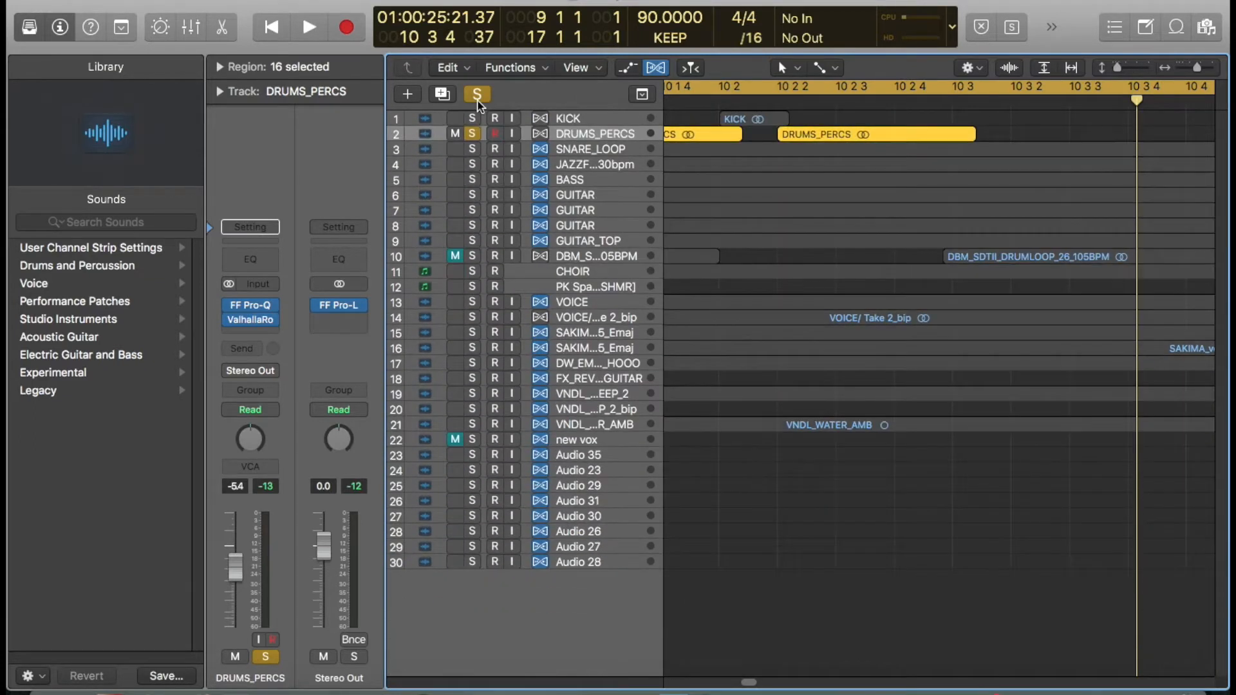
click(582, 261)
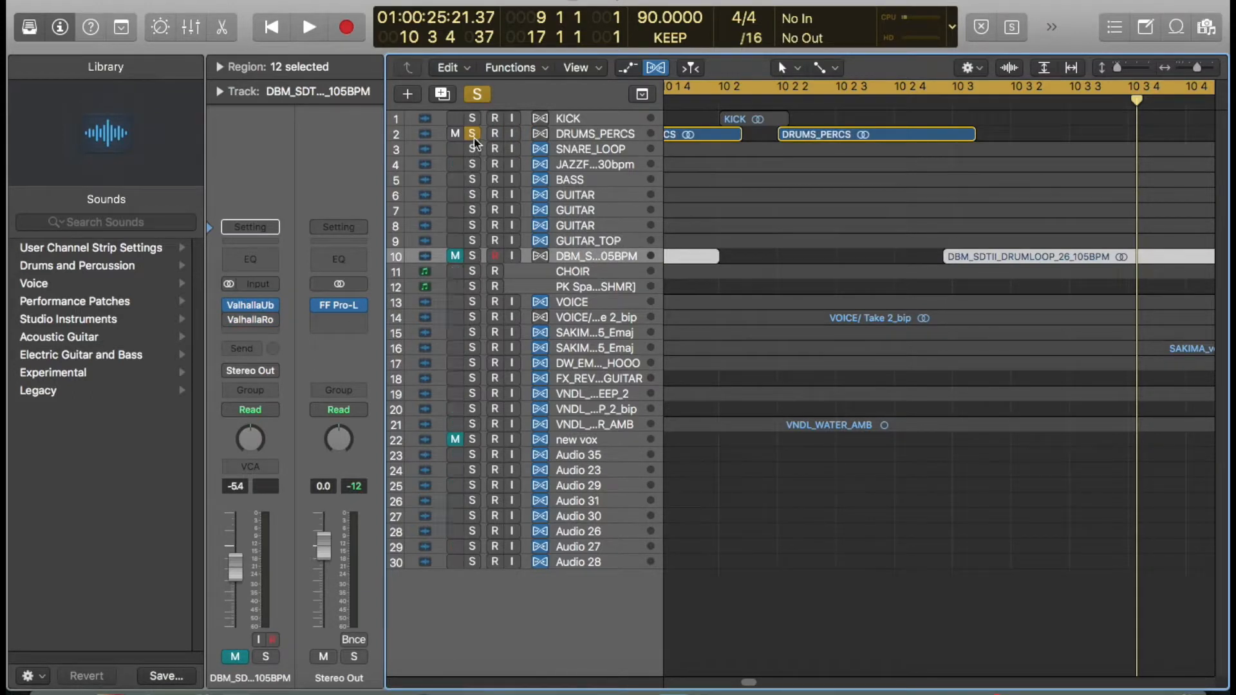
click(472, 134)
- Zoom out the arrangement and scroll through the tracks to review the song's sections
scroll(643, 237, up, 5)
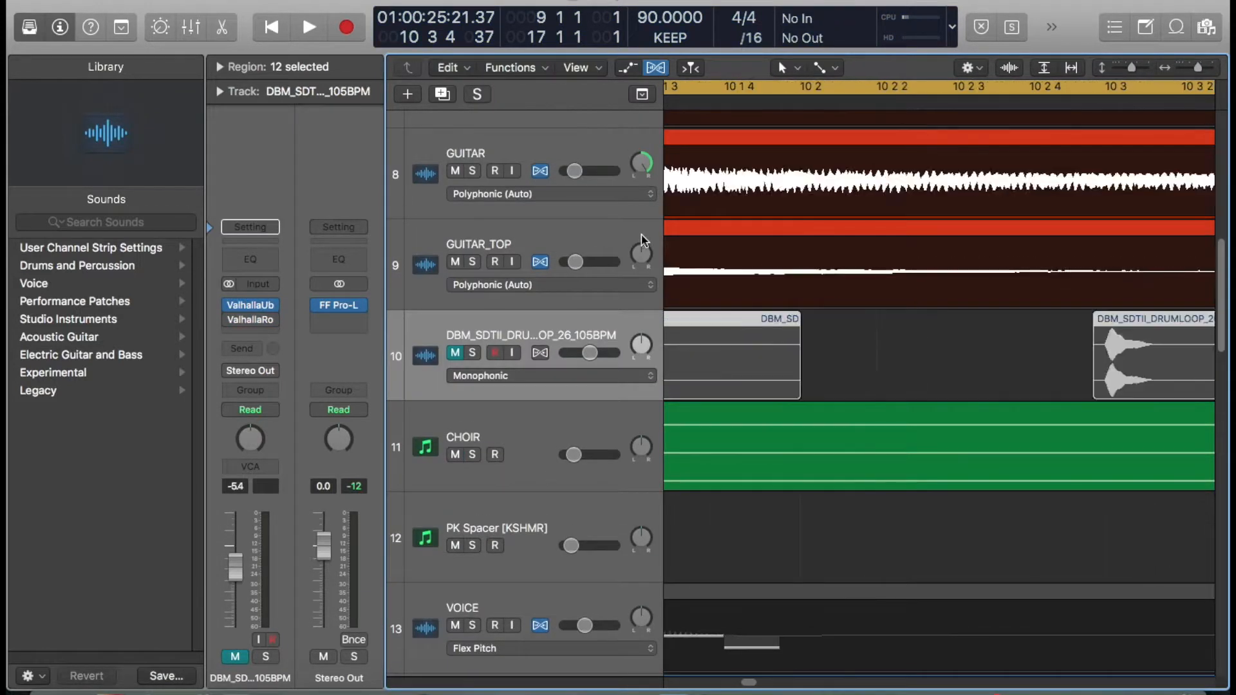
scroll(643, 236, left, 5)
scroll(634, 252, left, 10)
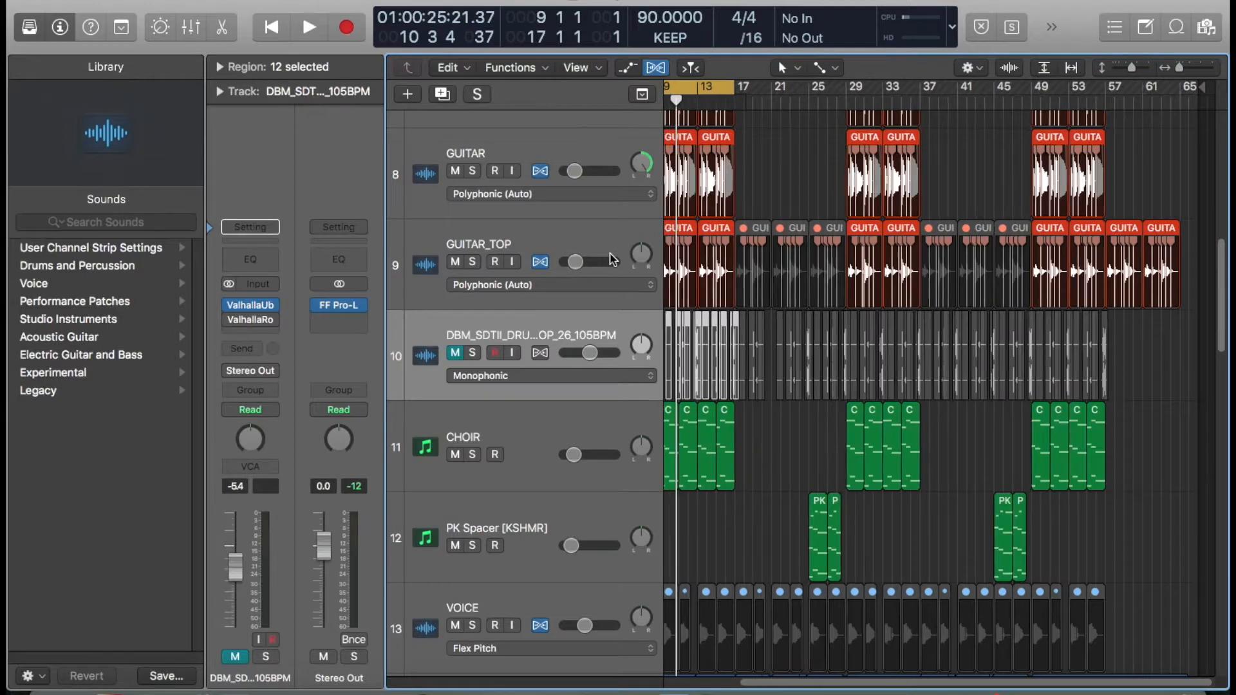
scroll(577, 361, left, 2)
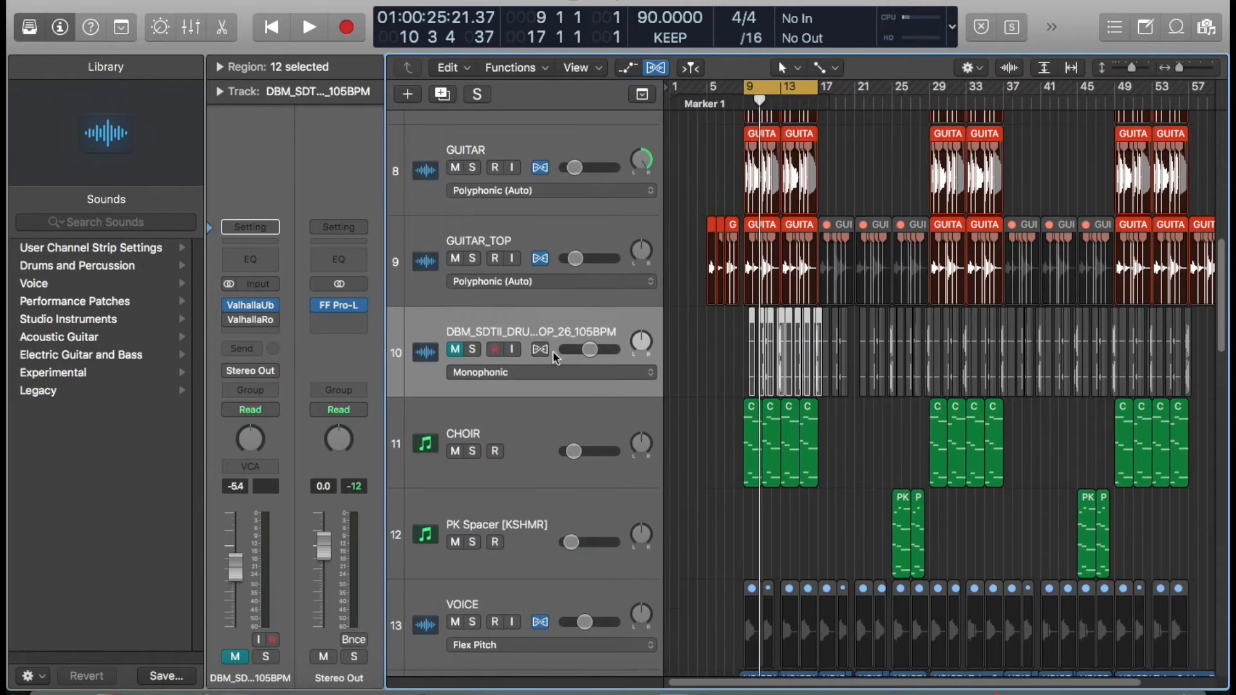
scroll(564, 355, down, 10)
scroll(489, 353, up, 5)
scroll(489, 352, down, 2)
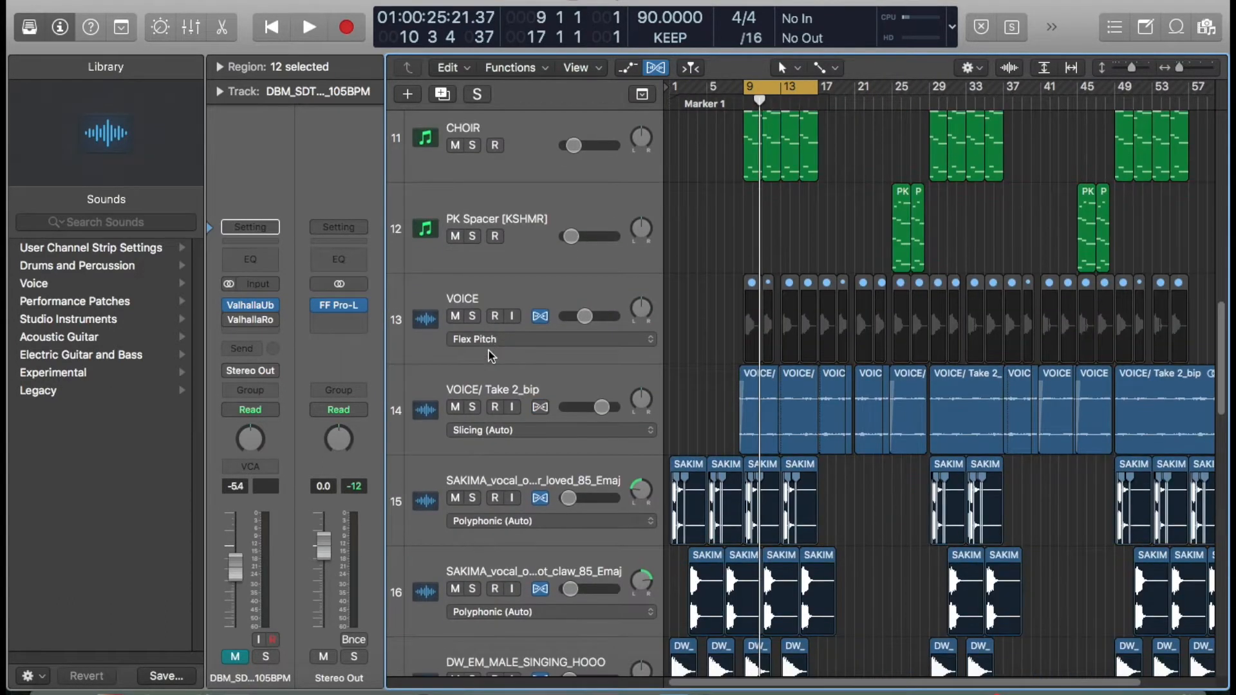
scroll(489, 353, up, 15)
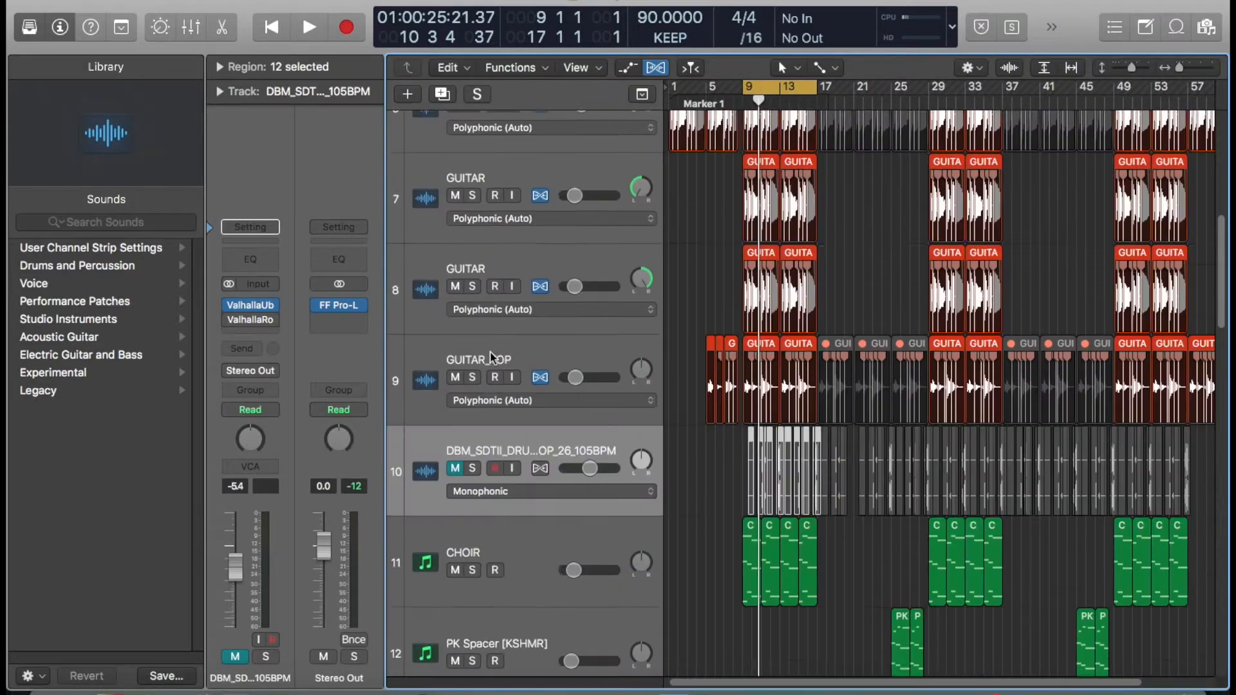
scroll(494, 349, up, 1)
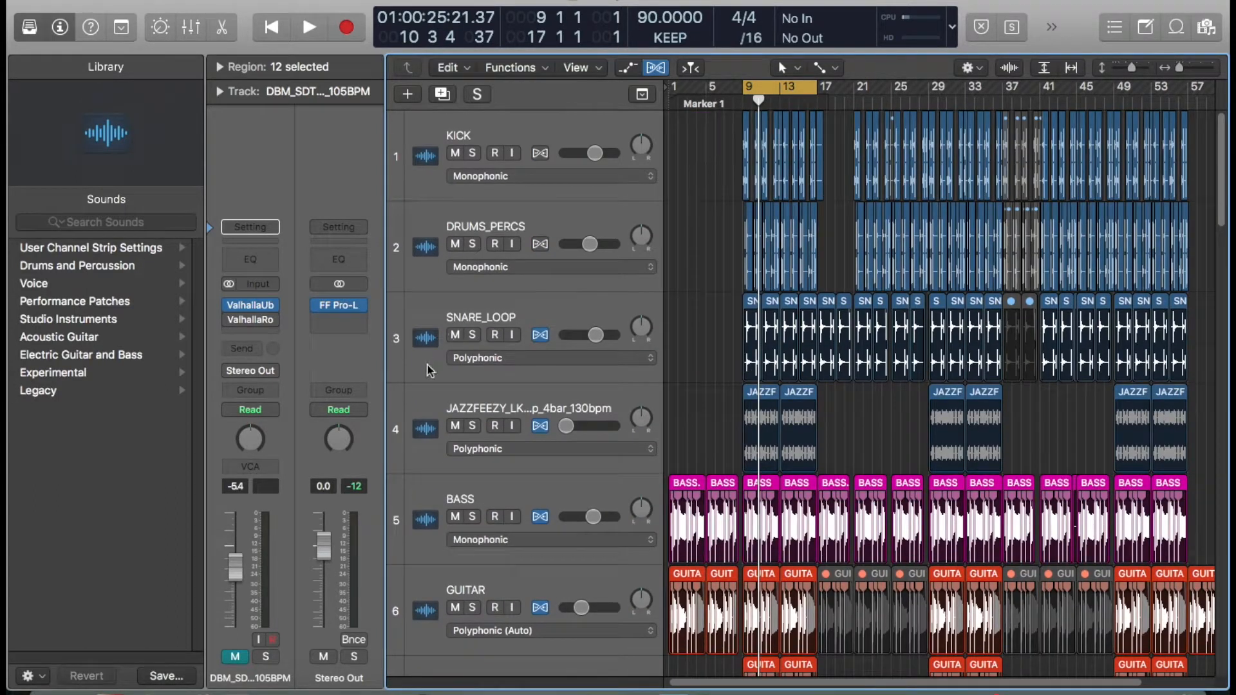
- Open the JAZZFEEZY hi-hat loop track's Little AlterBoy plug-in and bypass it
click(420, 395)
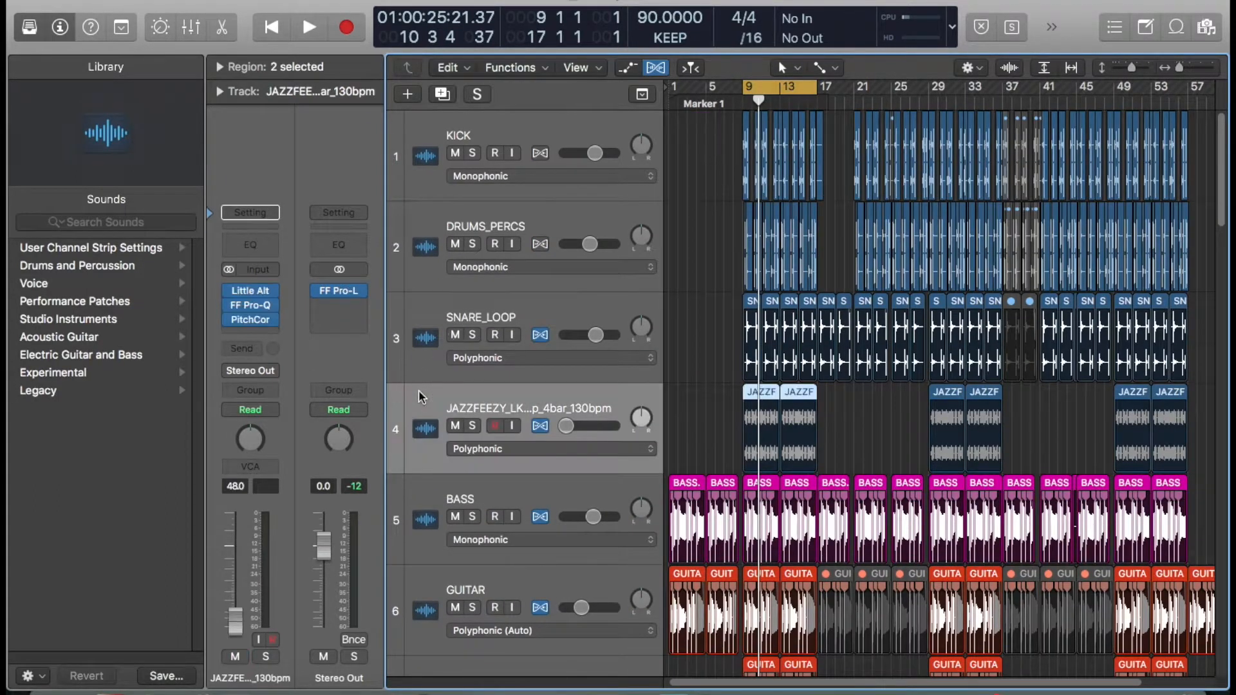
click(245, 293)
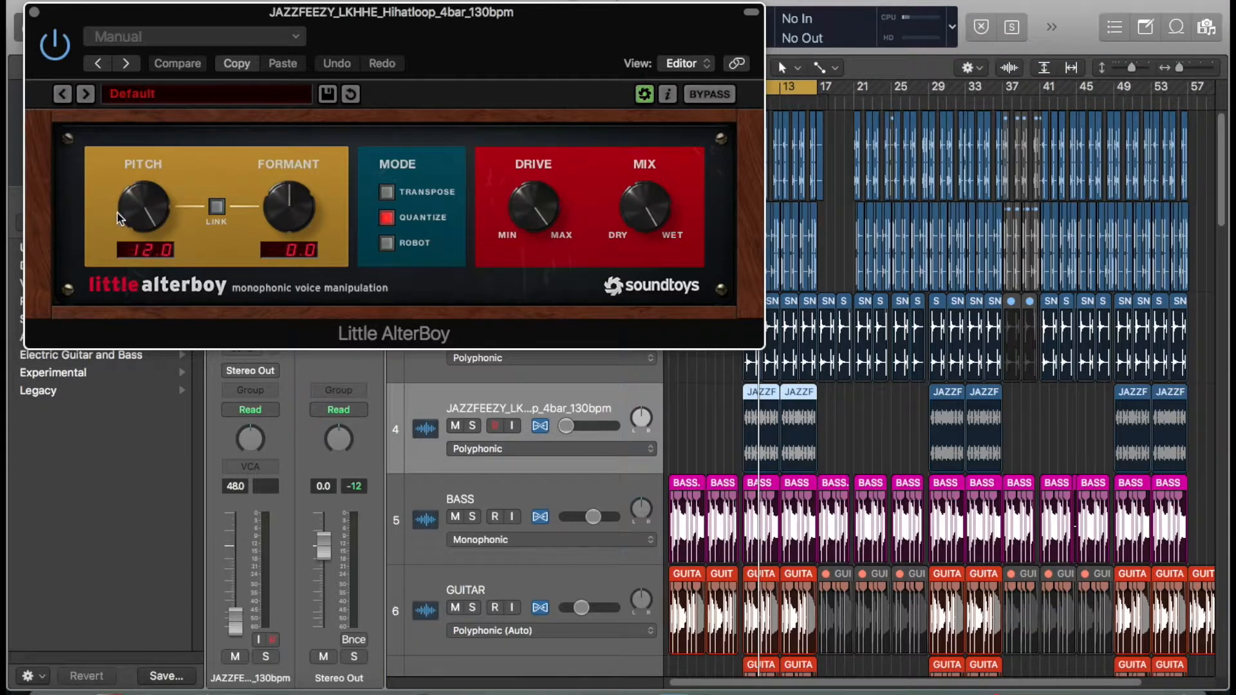
click(55, 45)
drag(157, 18, 829, 2)
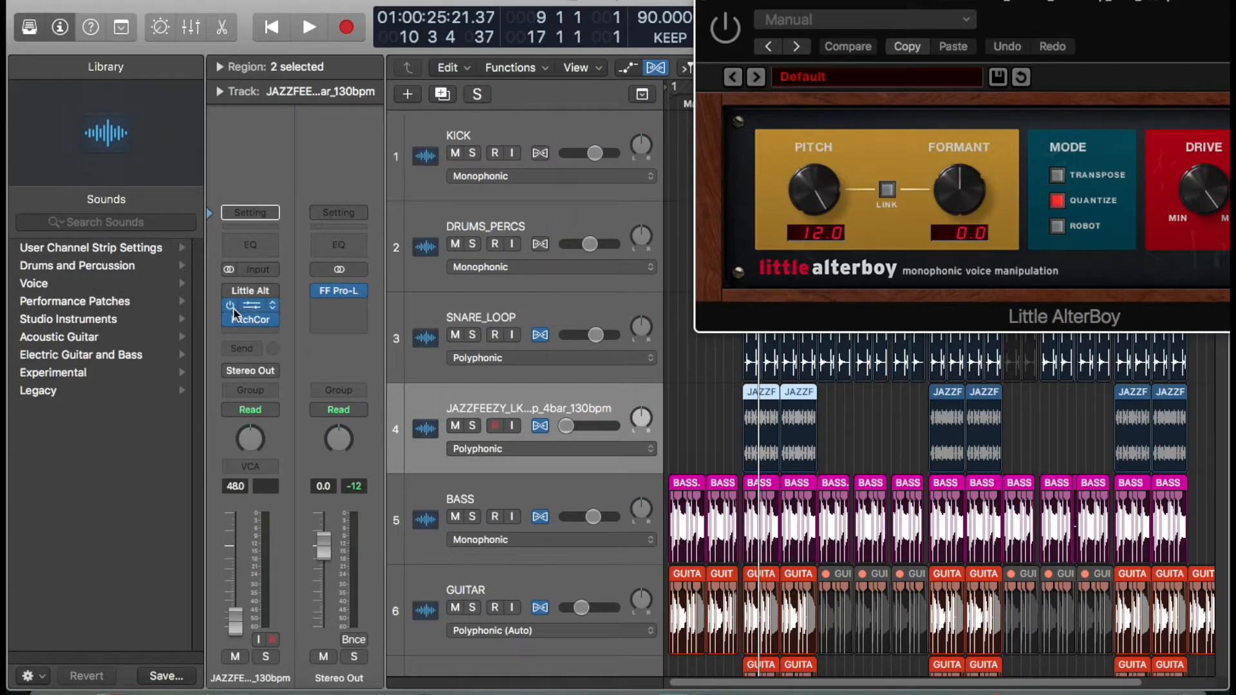
- Solo the JAZZFEEZY track and play it back
key(space)
key(space)
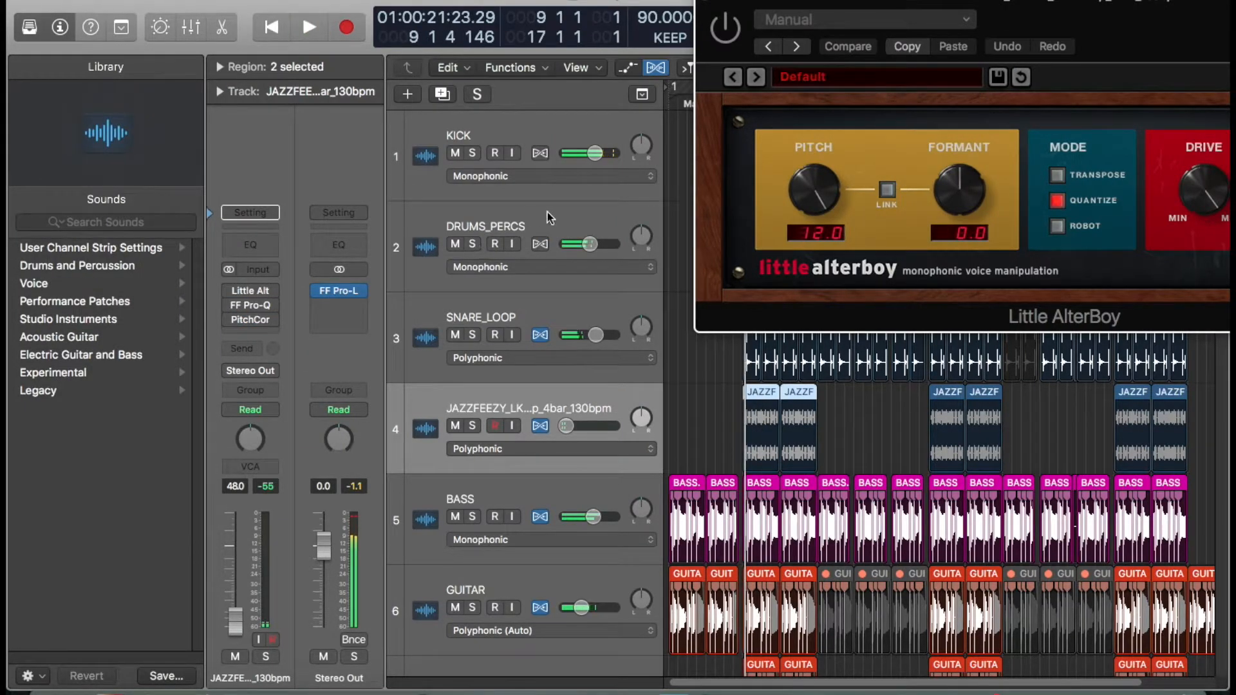
click(474, 427)
key(space)
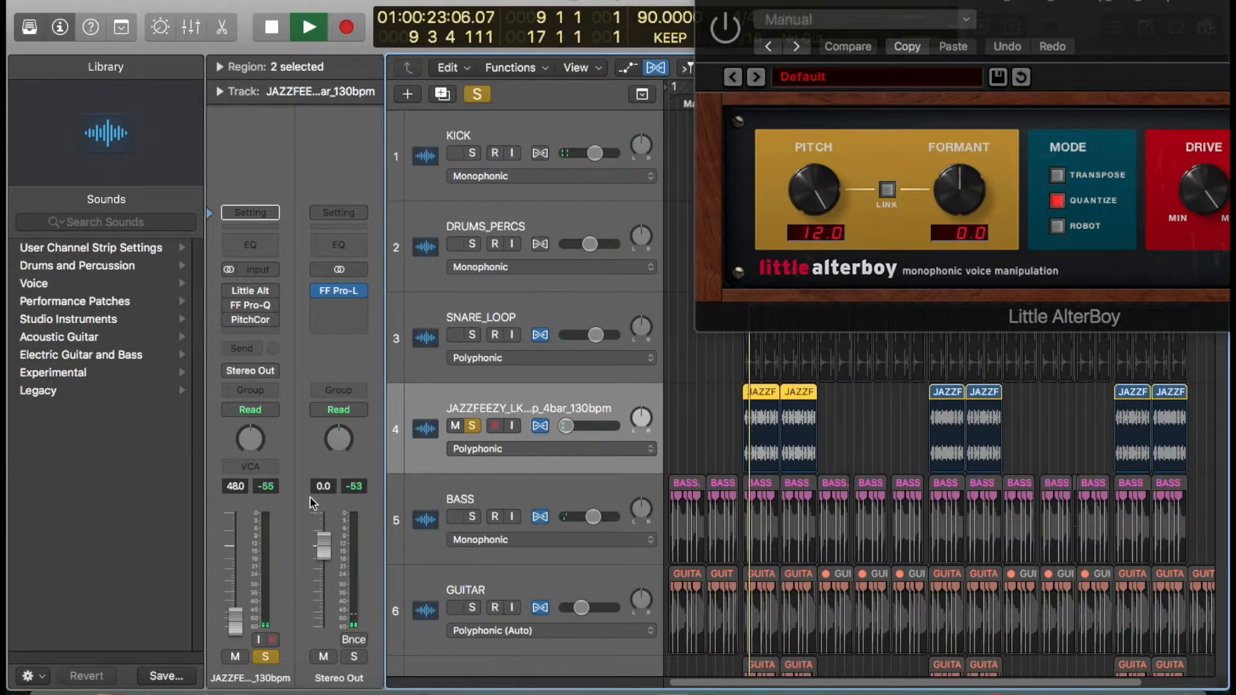
key(space)
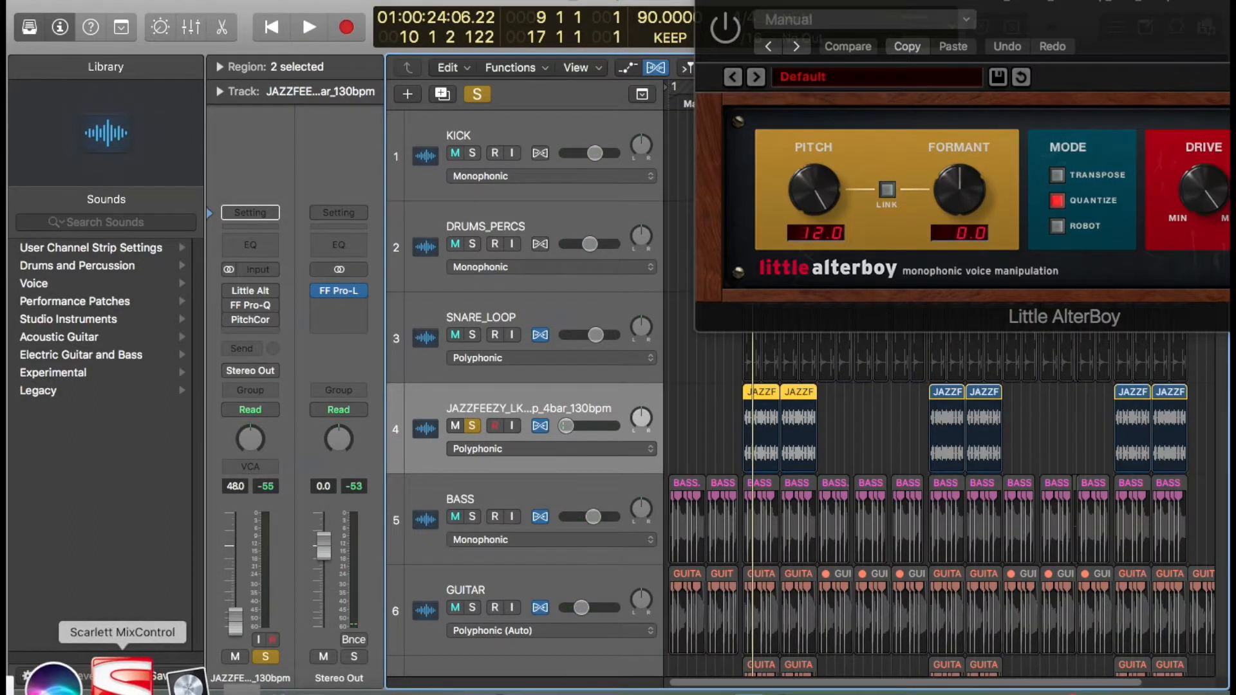
- Adjust the Mix 1 output fader in Scarlett MixControl
click(121, 675)
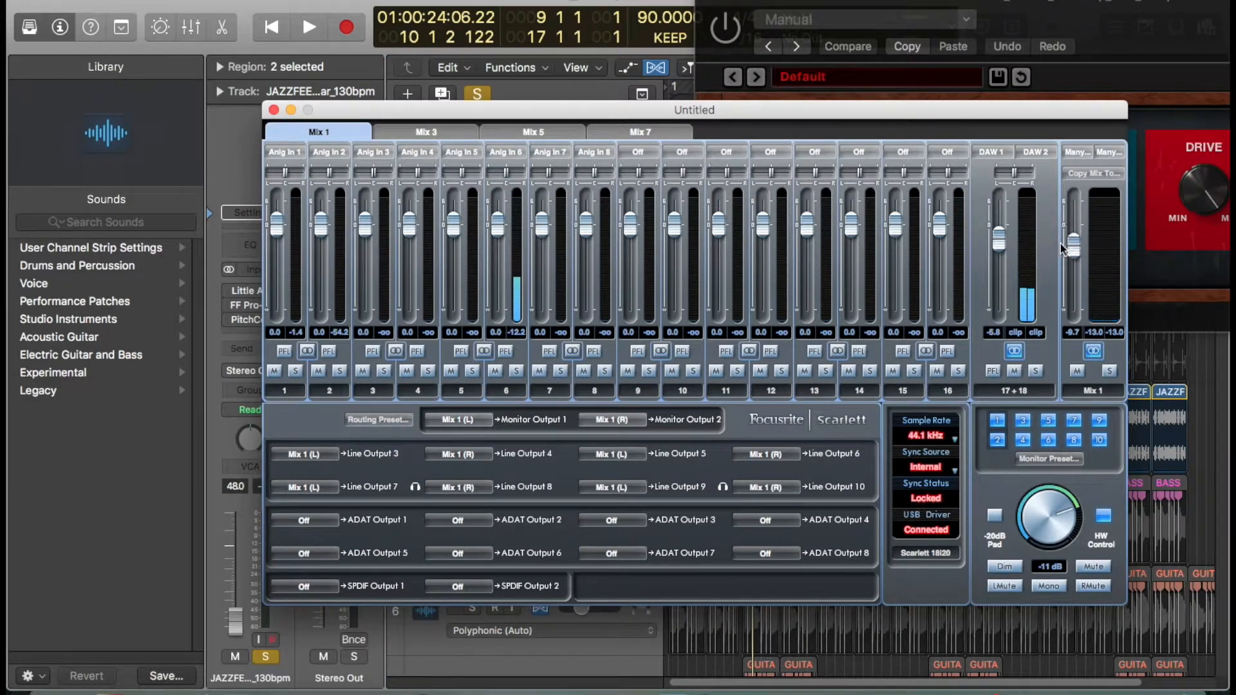
double_click(1073, 247)
click(516, 86)
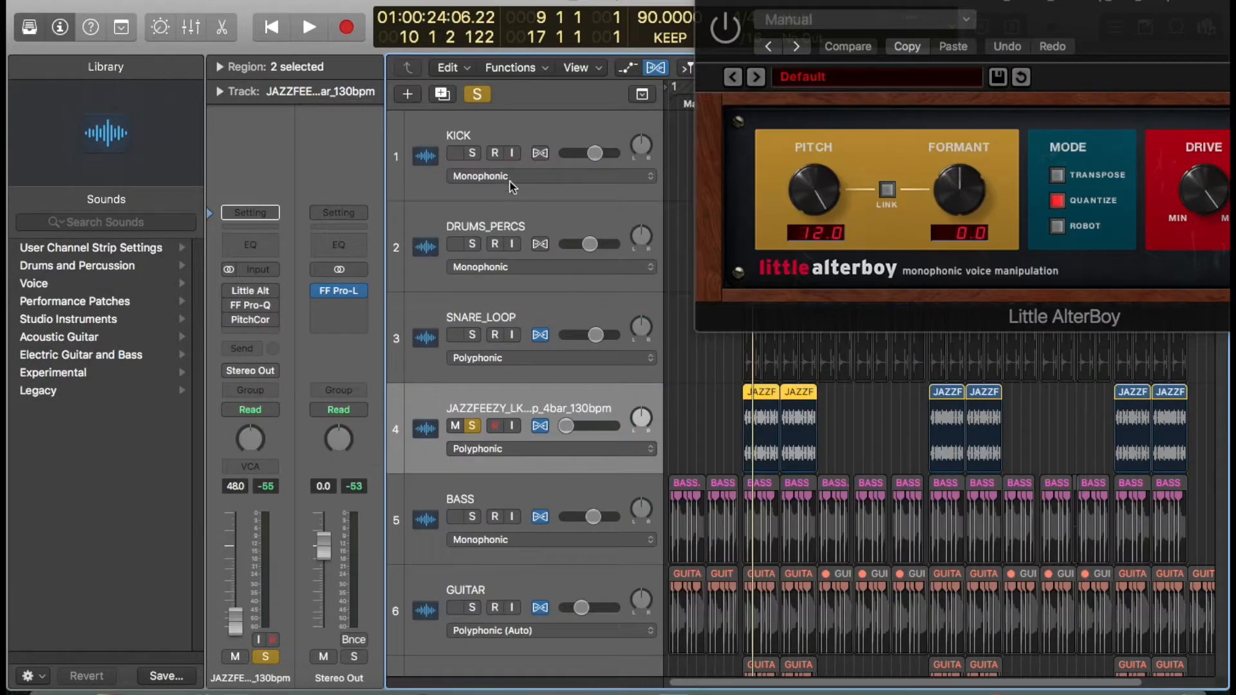
- Raise the JAZZFEEZY track's fader during playback and re-enable its Little AlterBoy plug-in
key(space)
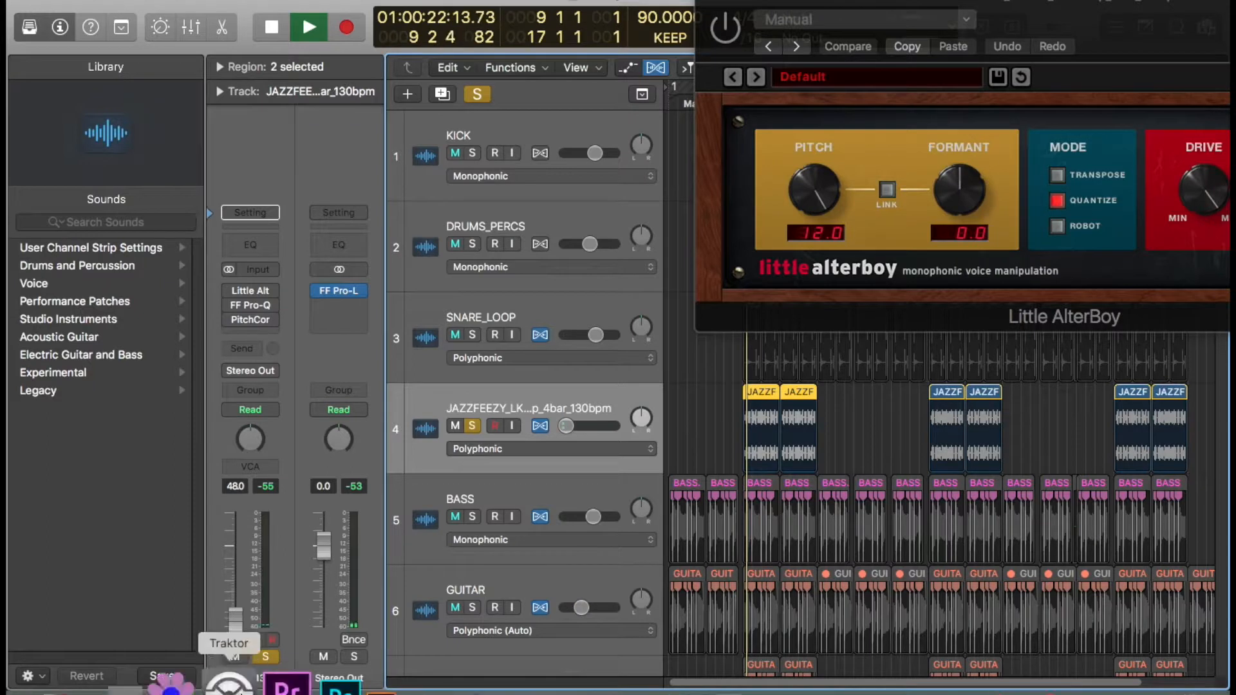
mouse_move(238, 623)
mouse_down()
mouse_move(218, 581)
mouse_move(223, 612)
mouse_move(236, 605)
mouse_up()
key(space)
click(227, 293)
key(space)
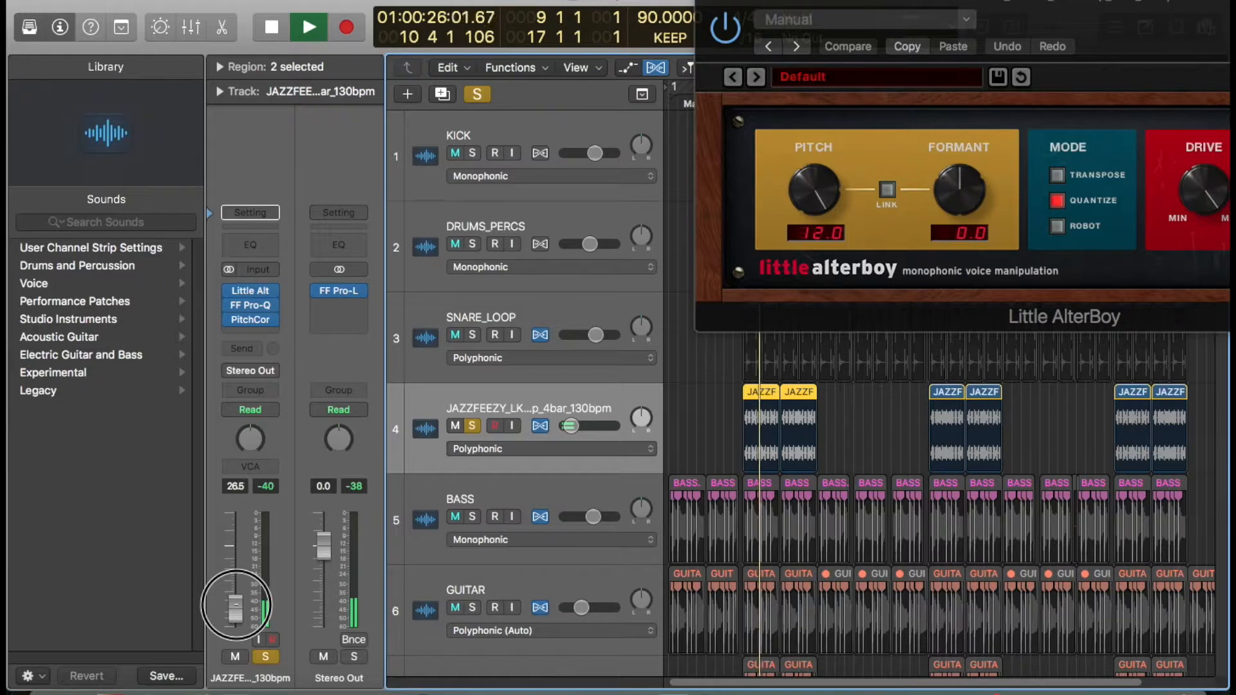
- Open and close the JAZZFEEZY track's Pitch Correction plug-in
click(251, 320)
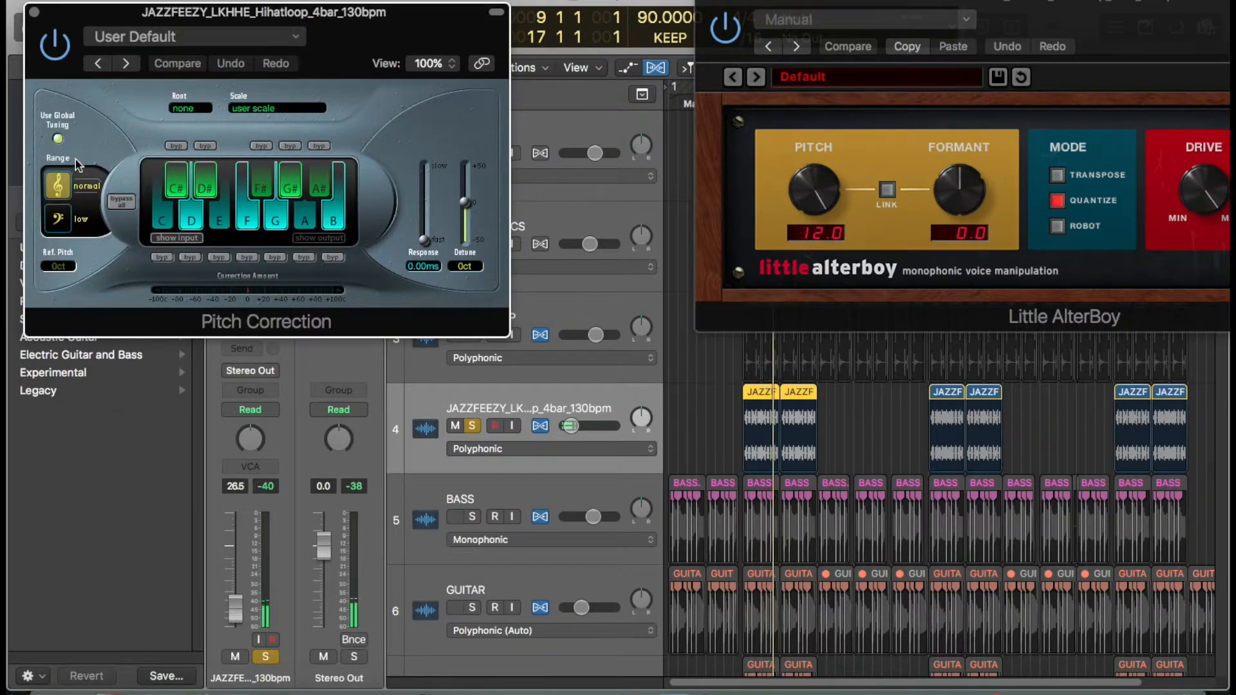
click(34, 11)
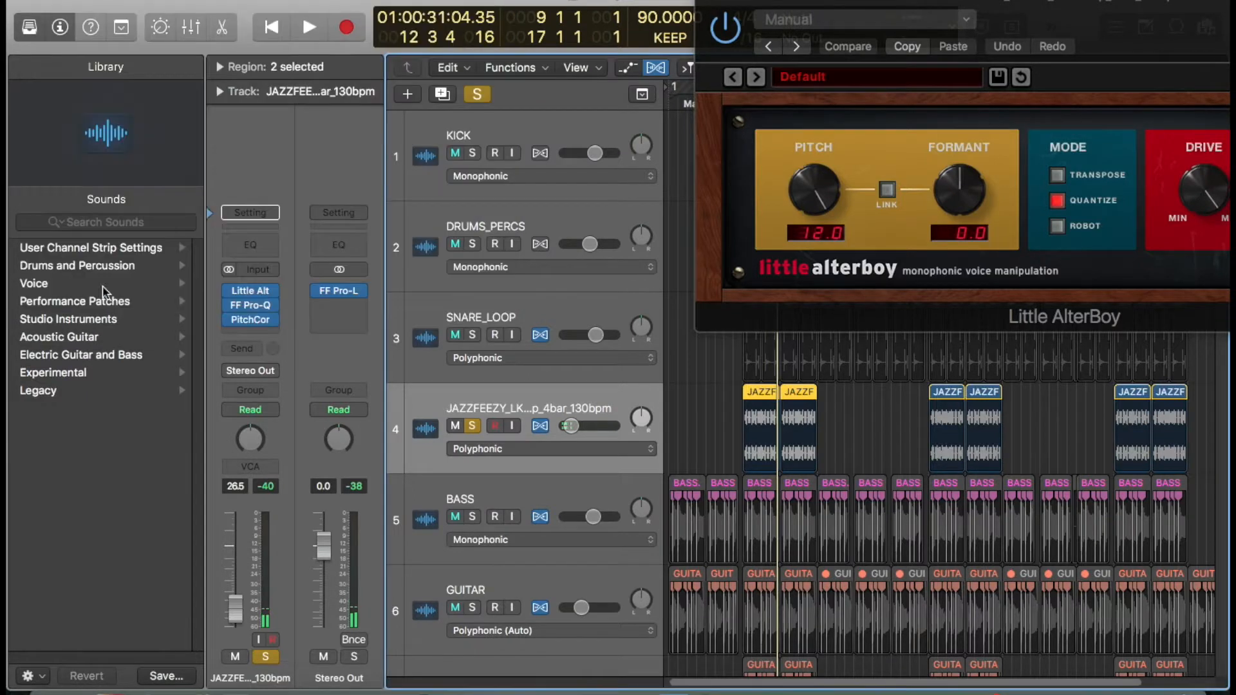
- Lower the JAZZFEEZY track's fader back down and turn off its solo
drag(238, 613, 240, 629)
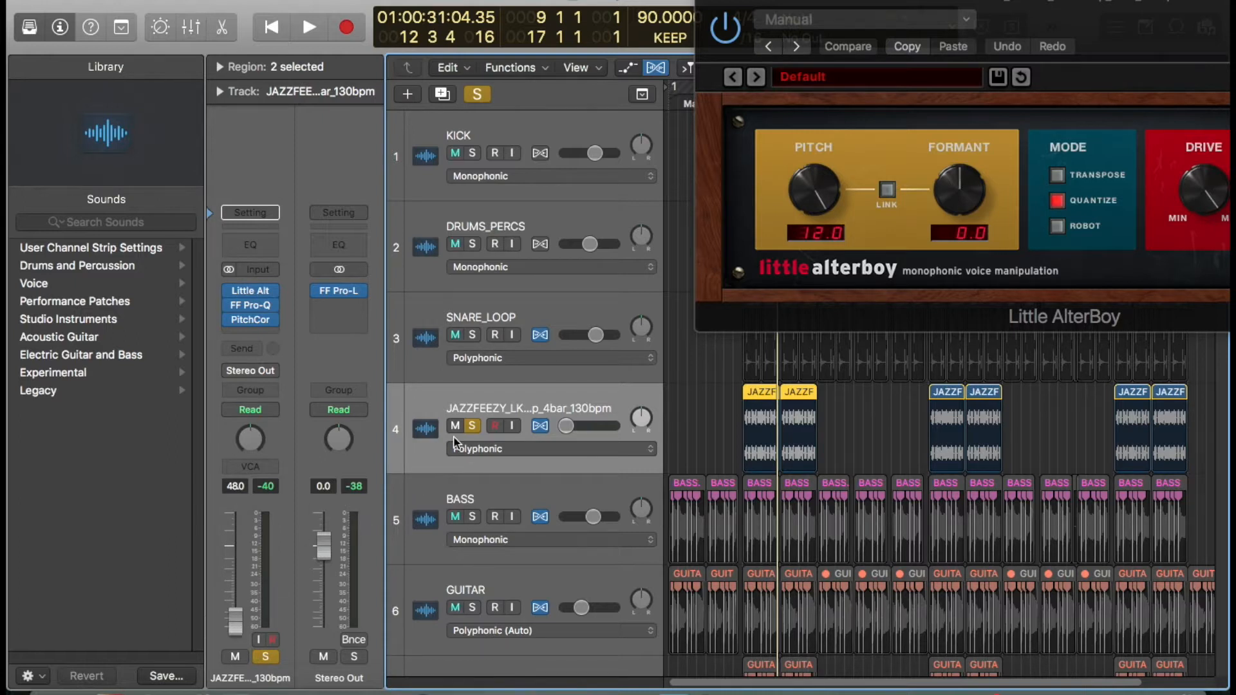
click(472, 427)
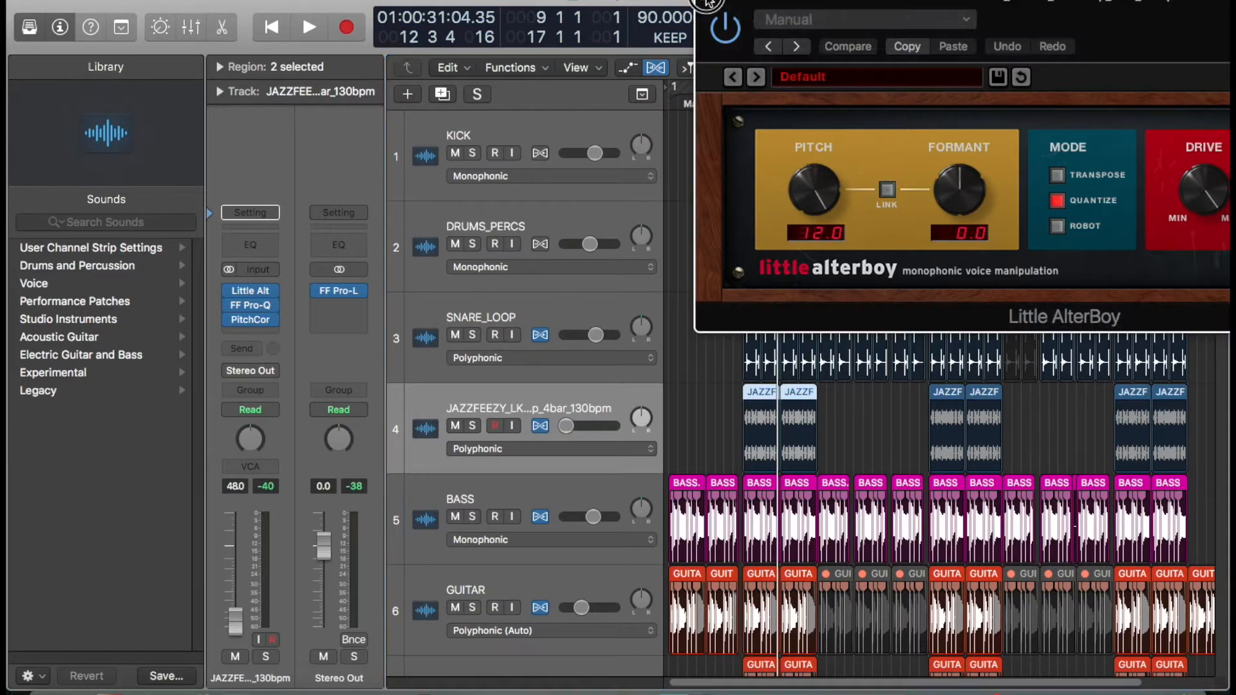
- Close the Little AlterBoy window and lower the Mix 1 output fader in Scarlett MixControl
click(709, 2)
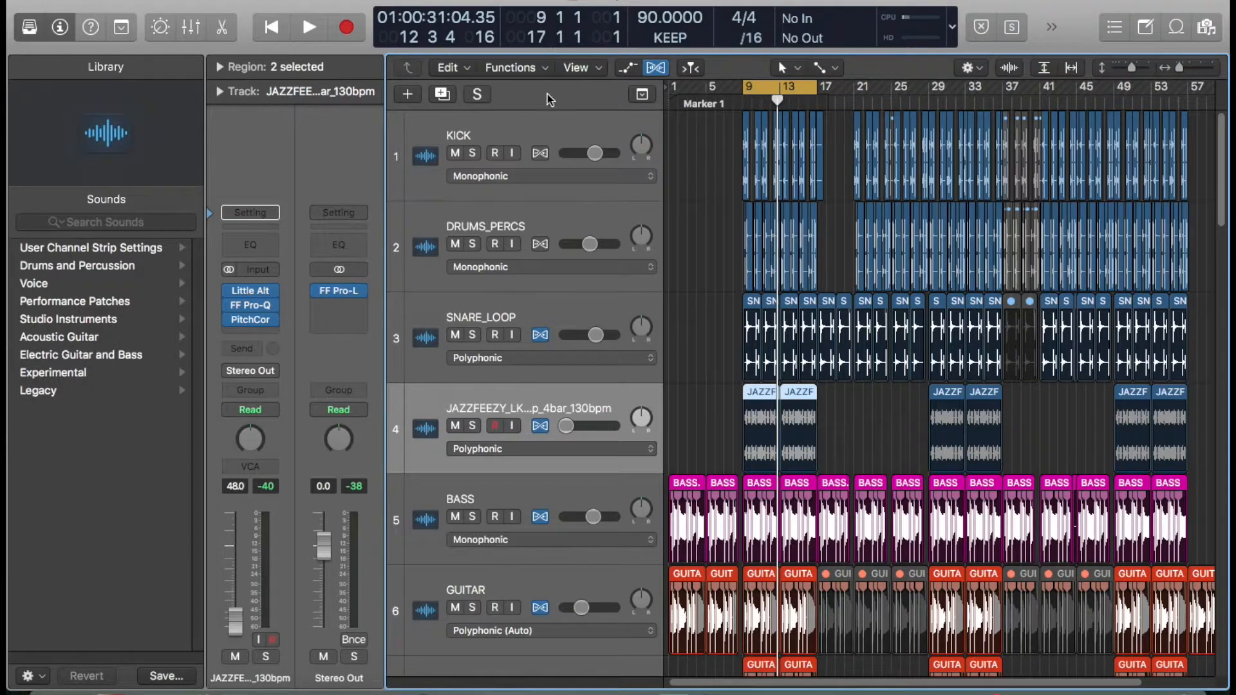
click(100, 679)
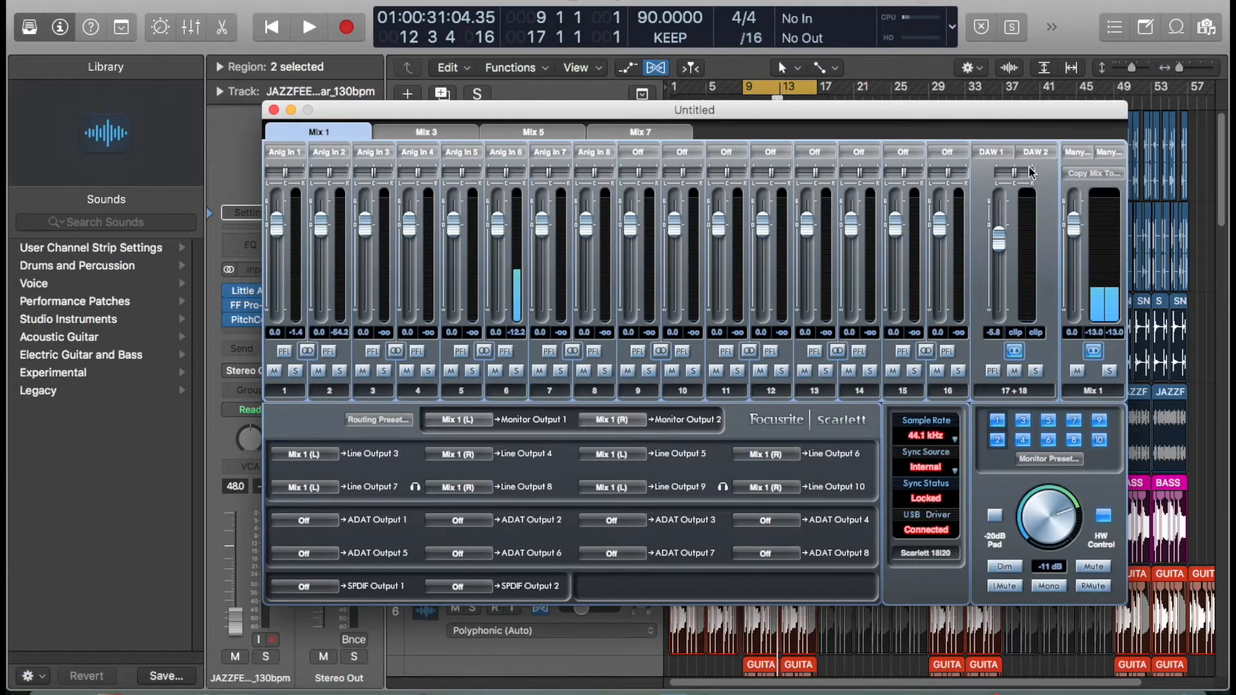
drag(1082, 222, 1076, 242)
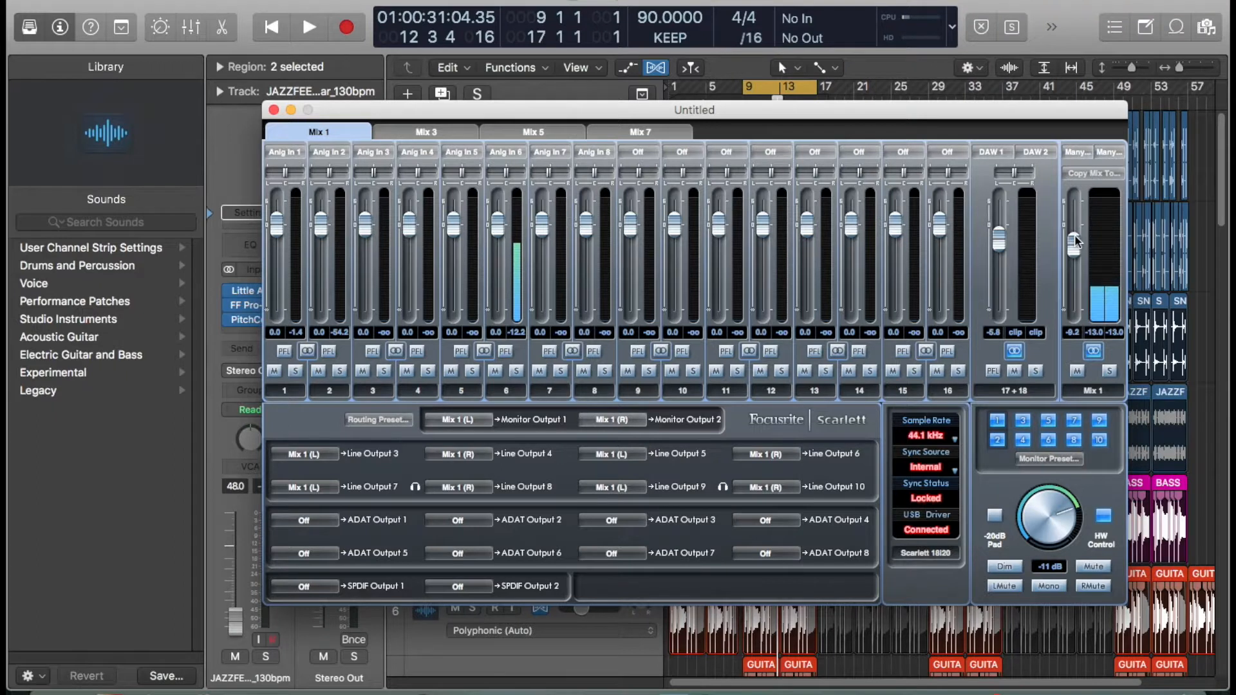
click(989, 3)
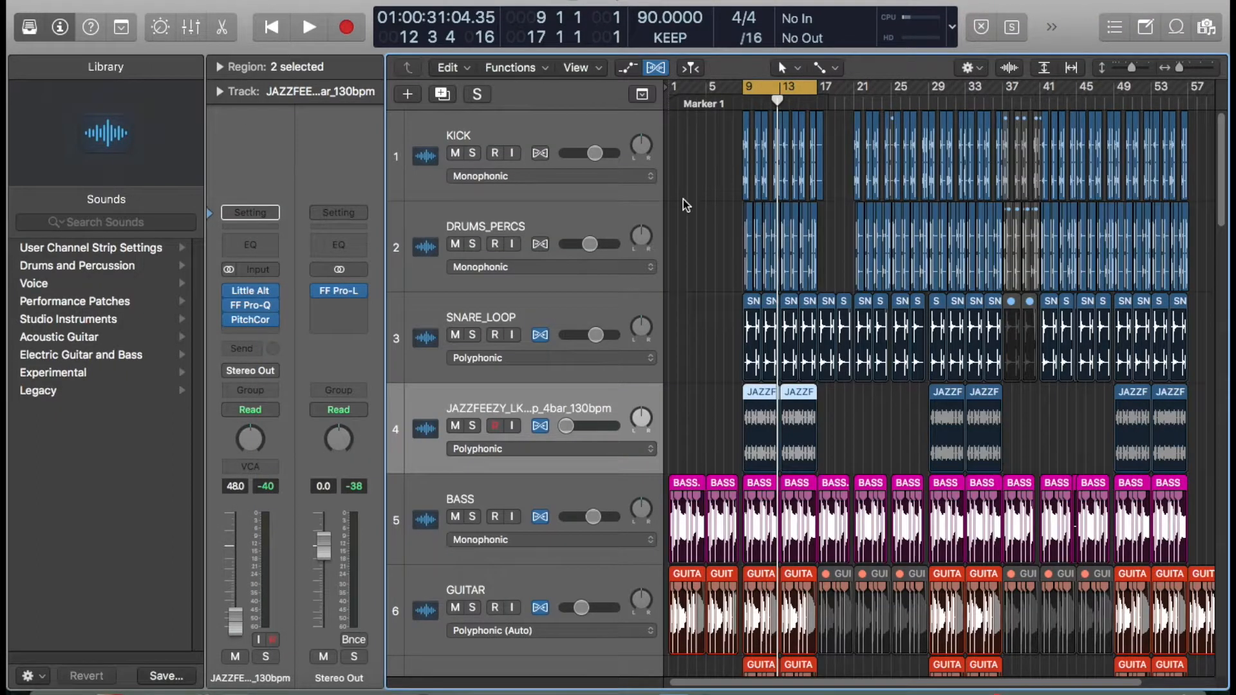
- Select the DRUMS_PERCS track, play the song through the tracks, and mute the JAZZFEEZY track
click(399, 230)
key(space)
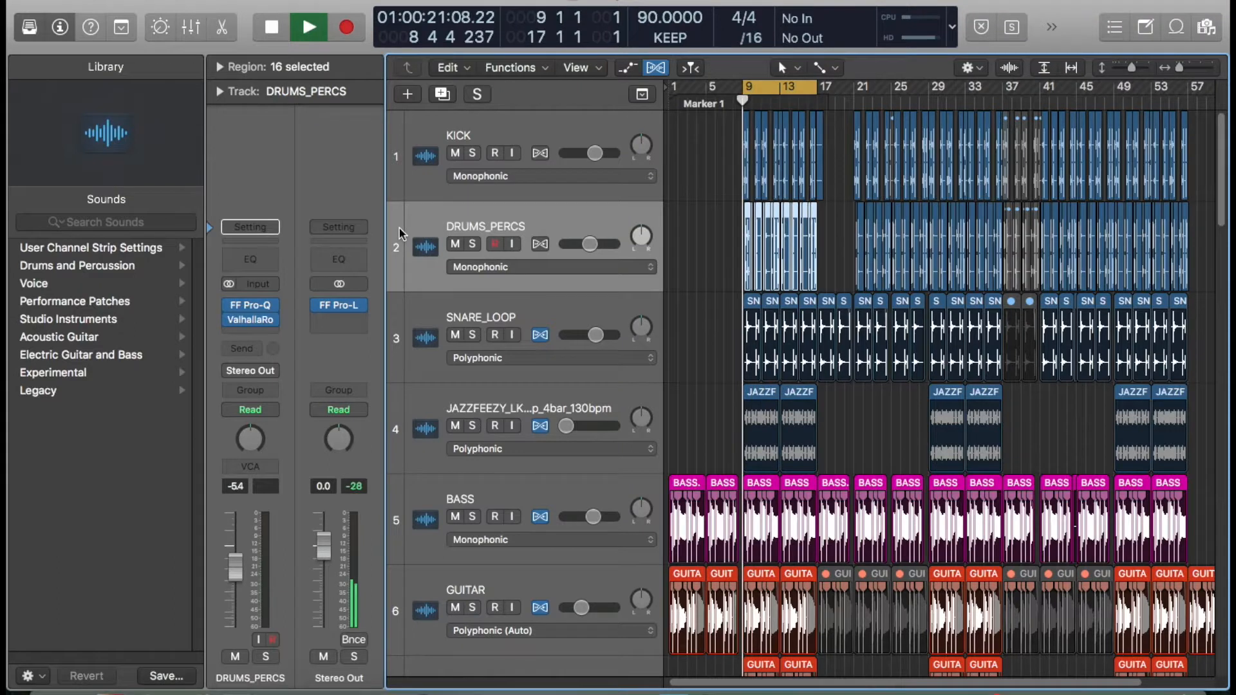
scroll(474, 219, down, 8)
scroll(474, 219, down, 10)
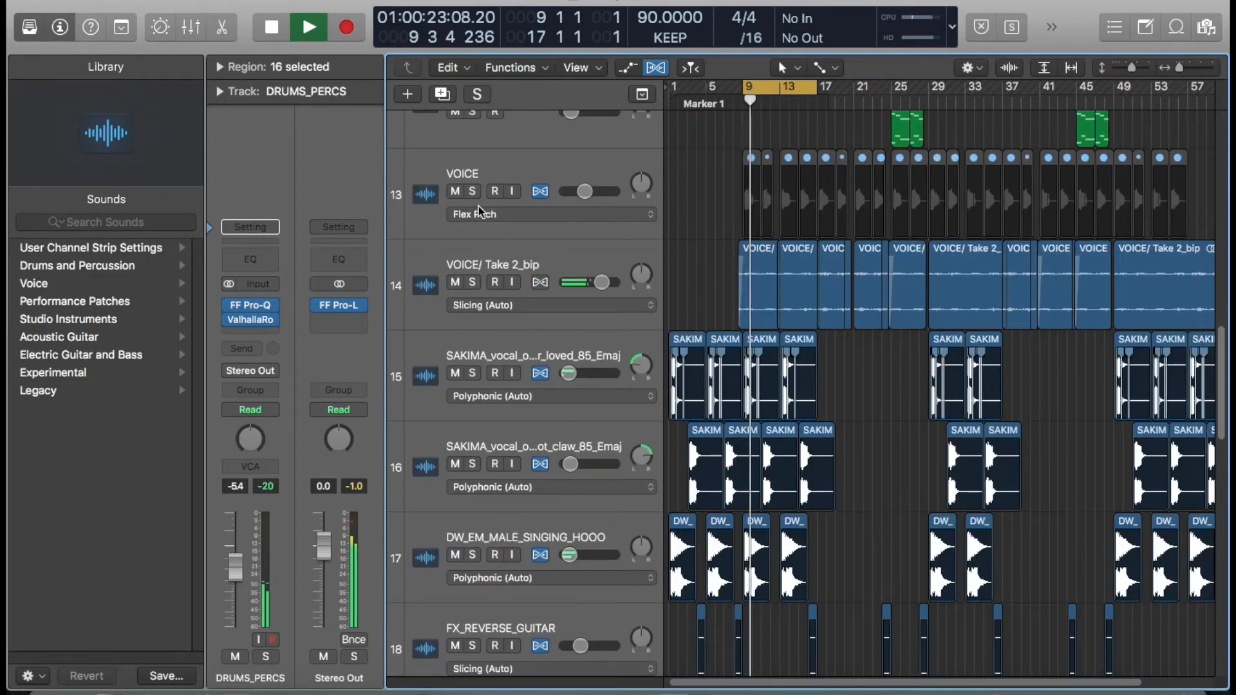
scroll(470, 204, down, 12)
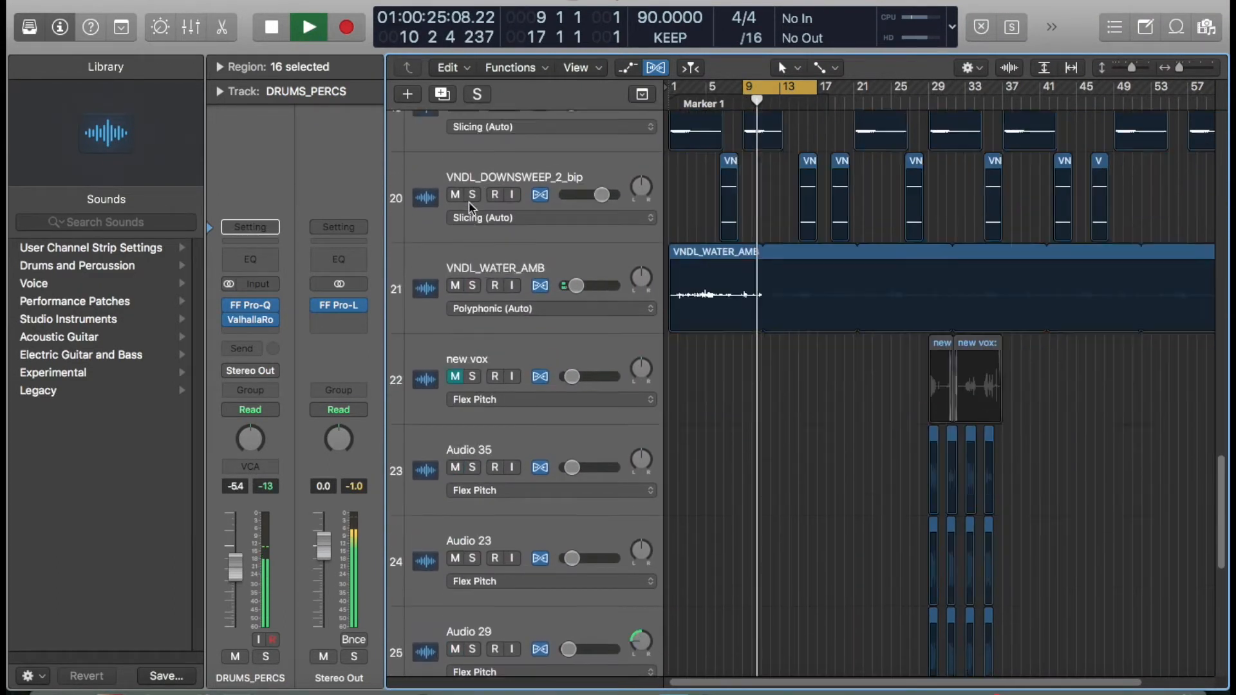
scroll(476, 212, up, 15)
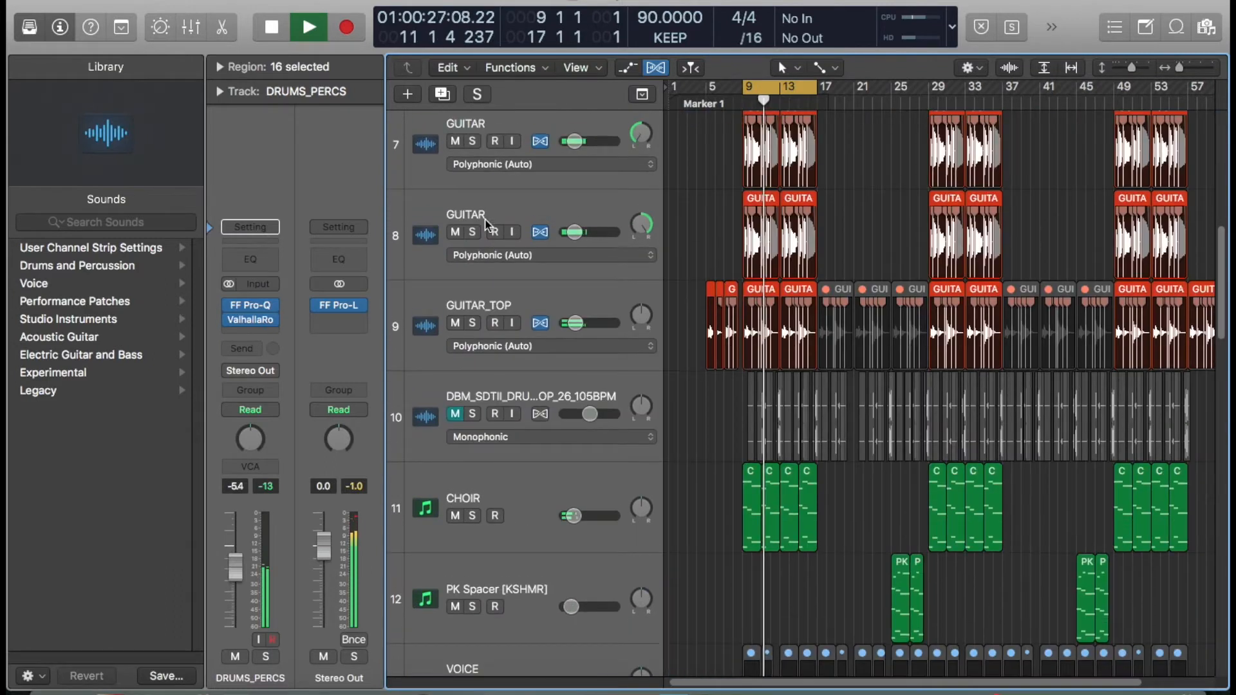
scroll(476, 208, down, 2)
scroll(475, 219, down, 5)
scroll(470, 245, up, 12)
scroll(467, 257, up, 2)
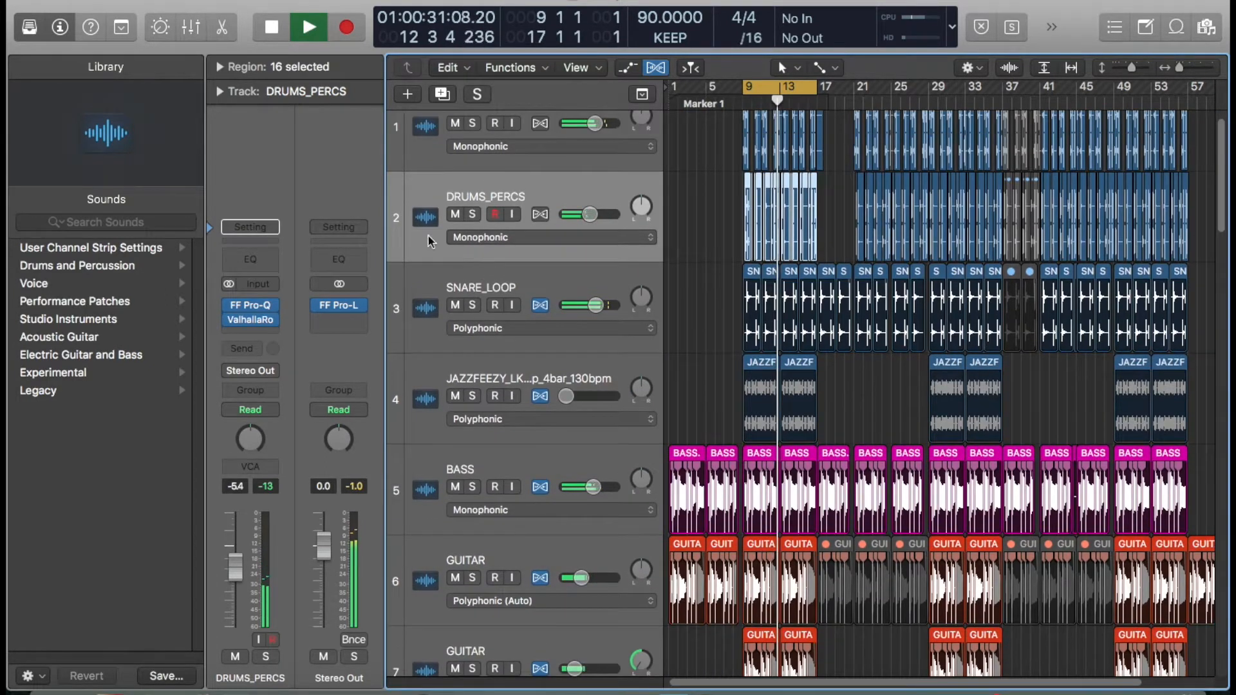
scroll(417, 289, up, 2)
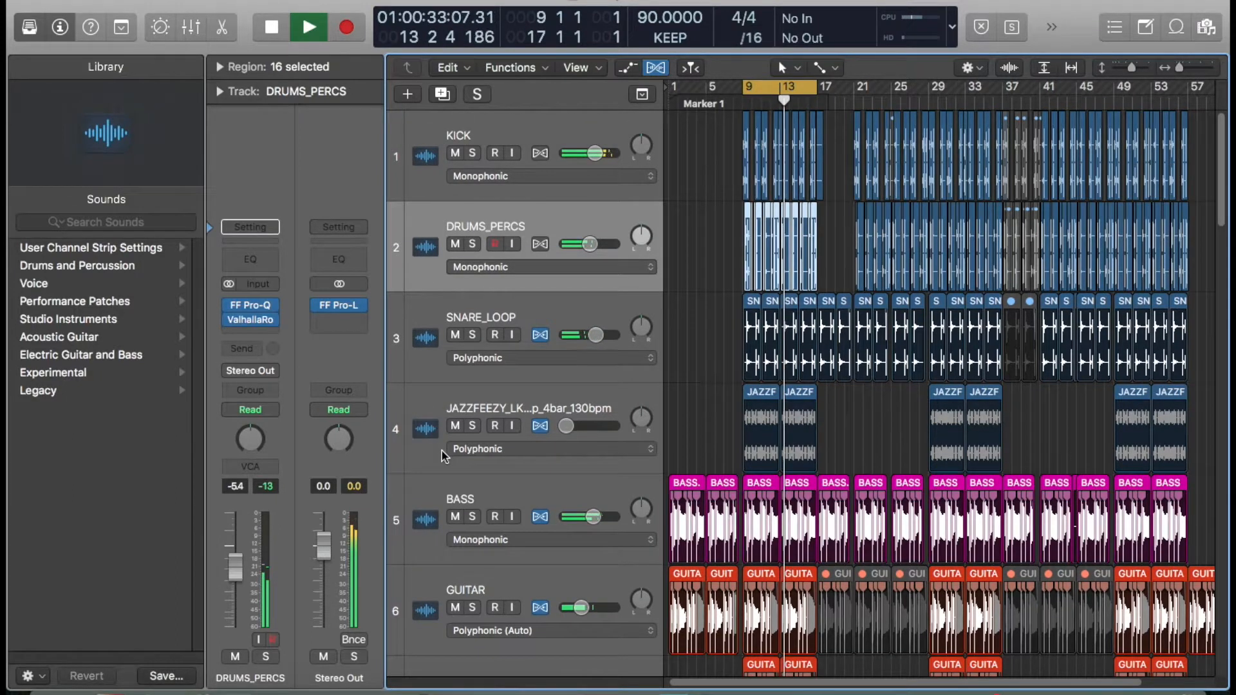
click(455, 426)
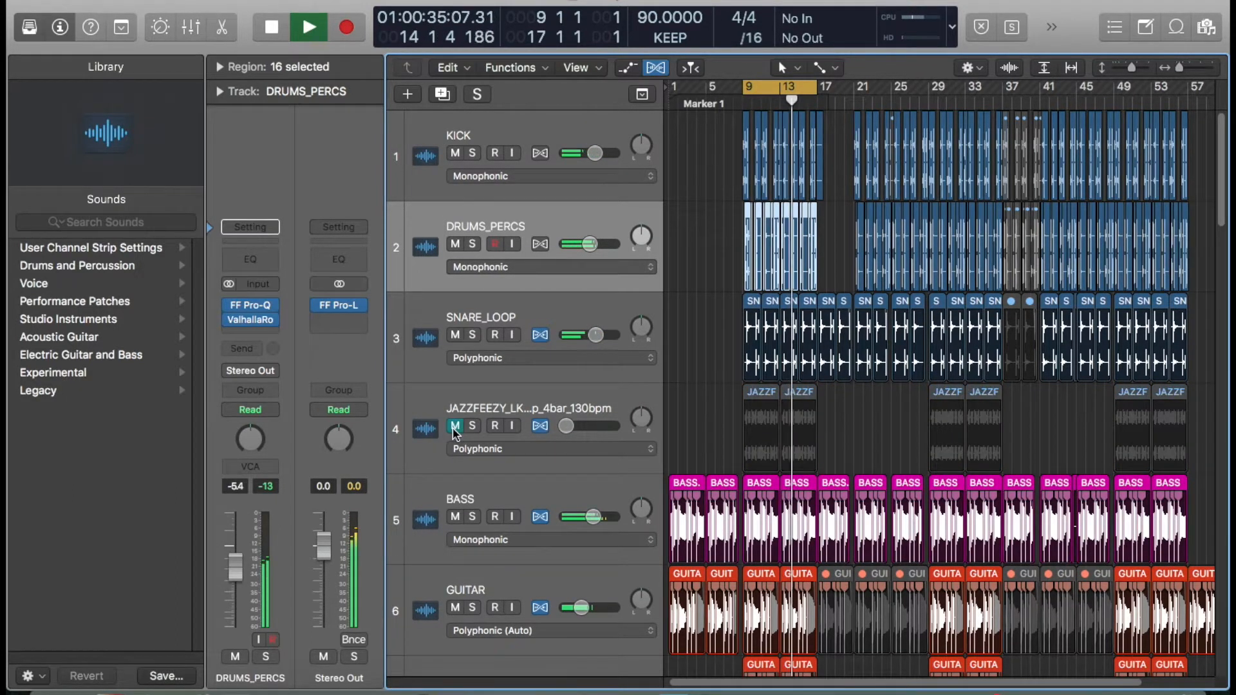
- Unmute the JAZZFEEZY track, then select the SNARE_LOOP track and briefly solo it during playback
click(455, 427)
click(424, 351)
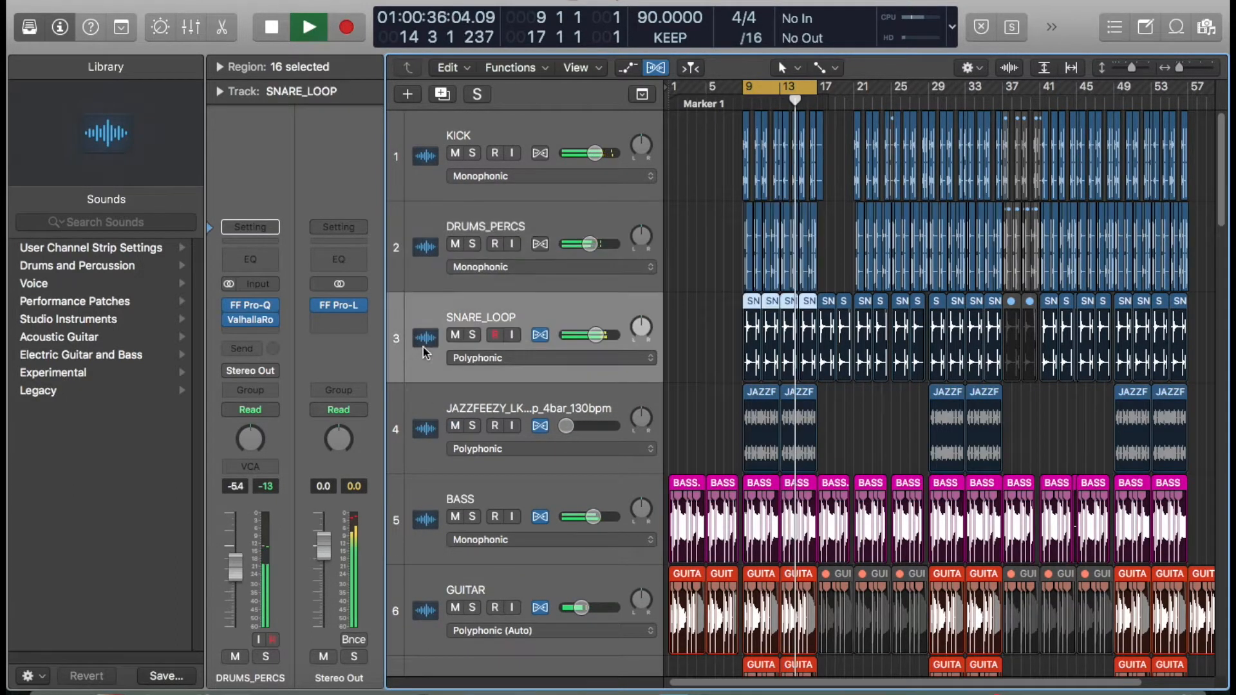
click(470, 336)
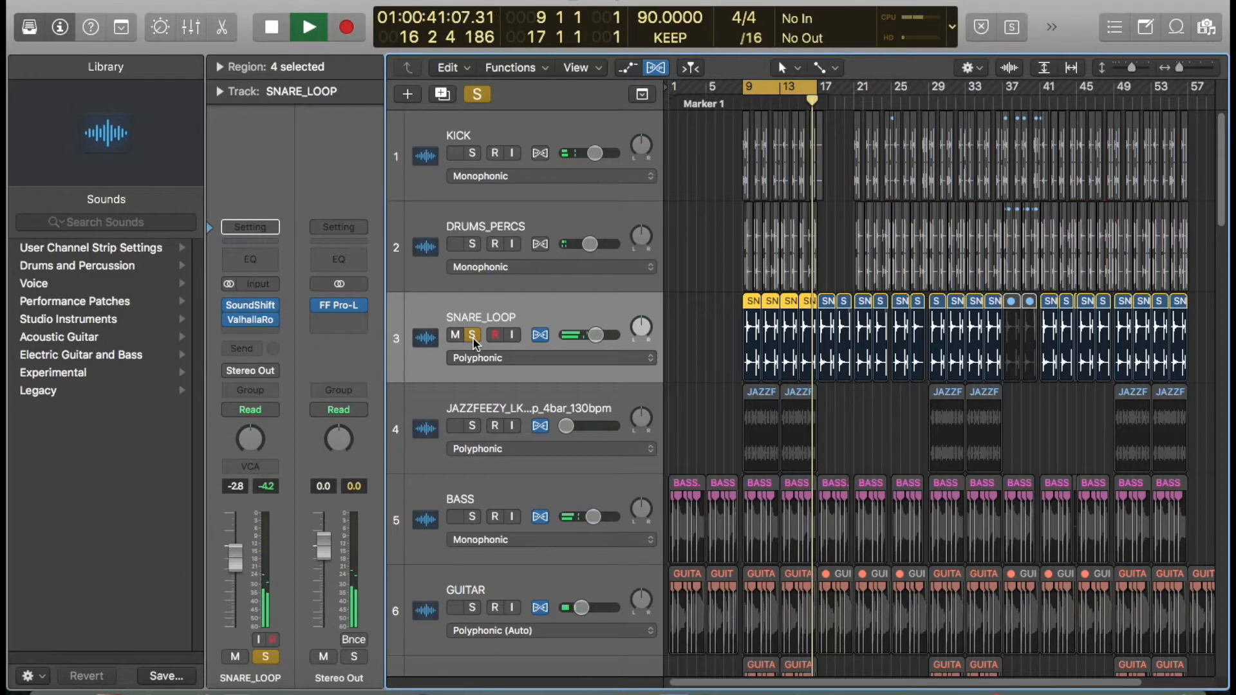
click(471, 336)
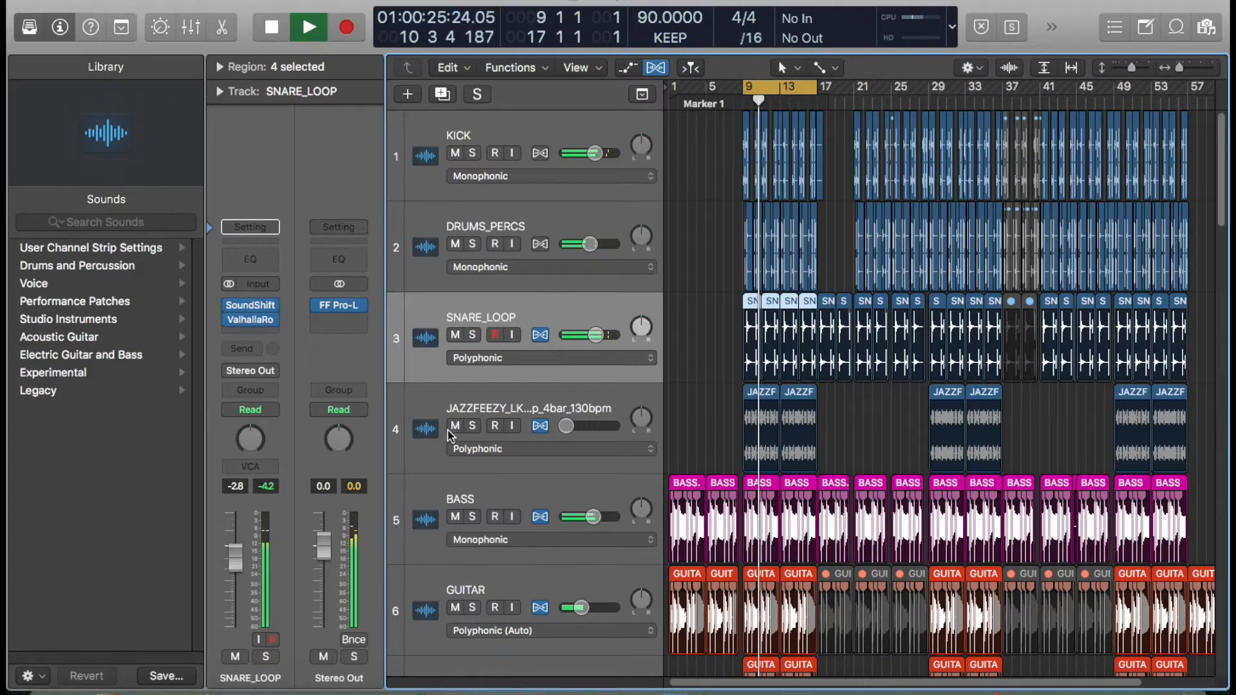
- Stop playback and select the JAZZFEEZY track
key(space)
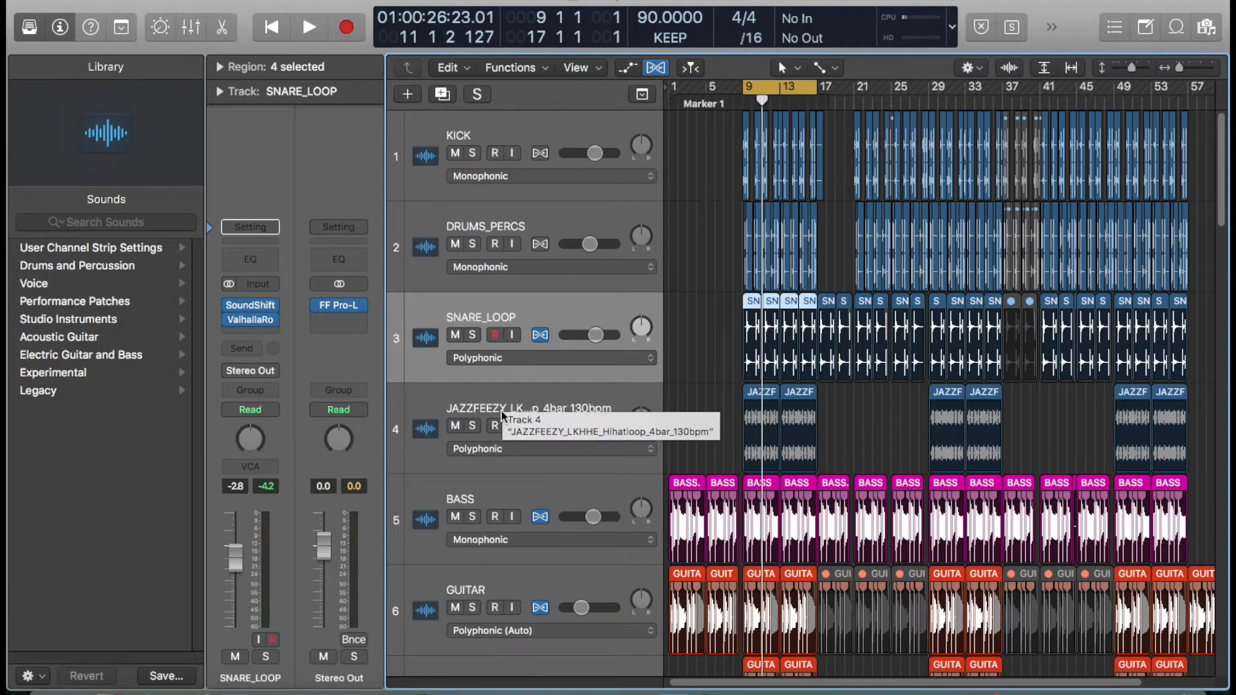
scroll(564, 386, down, 1)
click(560, 364)
scroll(566, 361, up, 1)
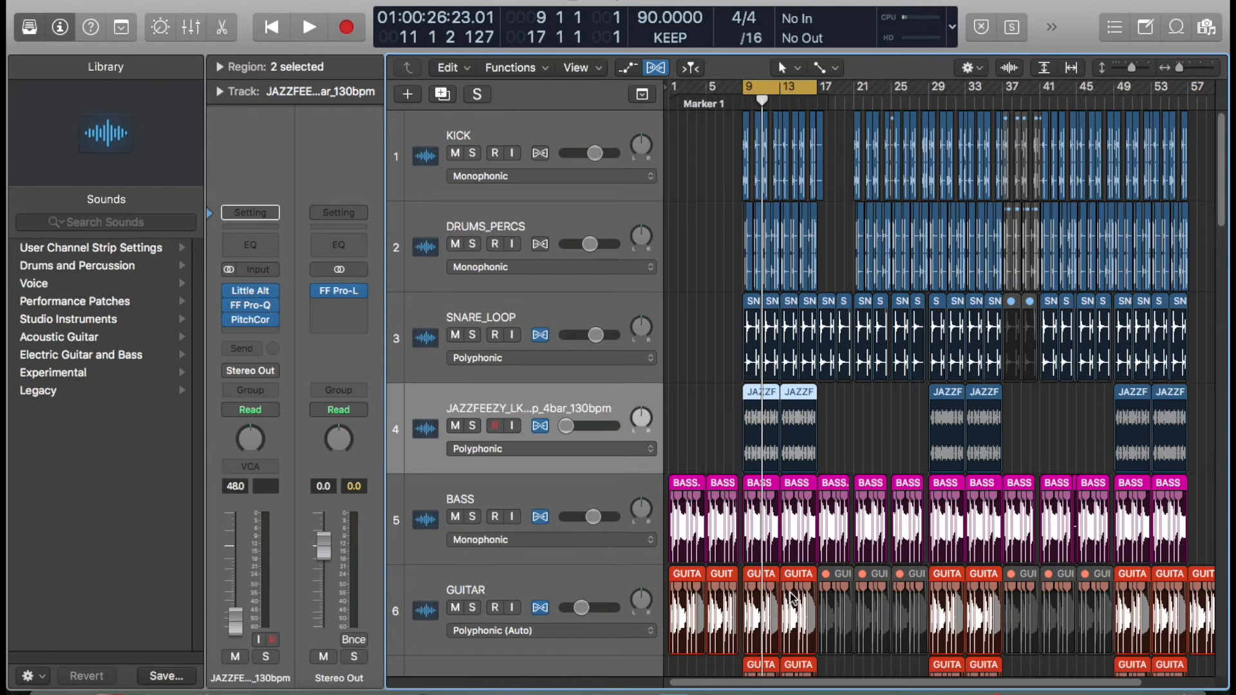
- Set the cycle range in the ruler from bar 1 to bar 17, then move down to the vocal tracks
drag(672, 90, 826, 89)
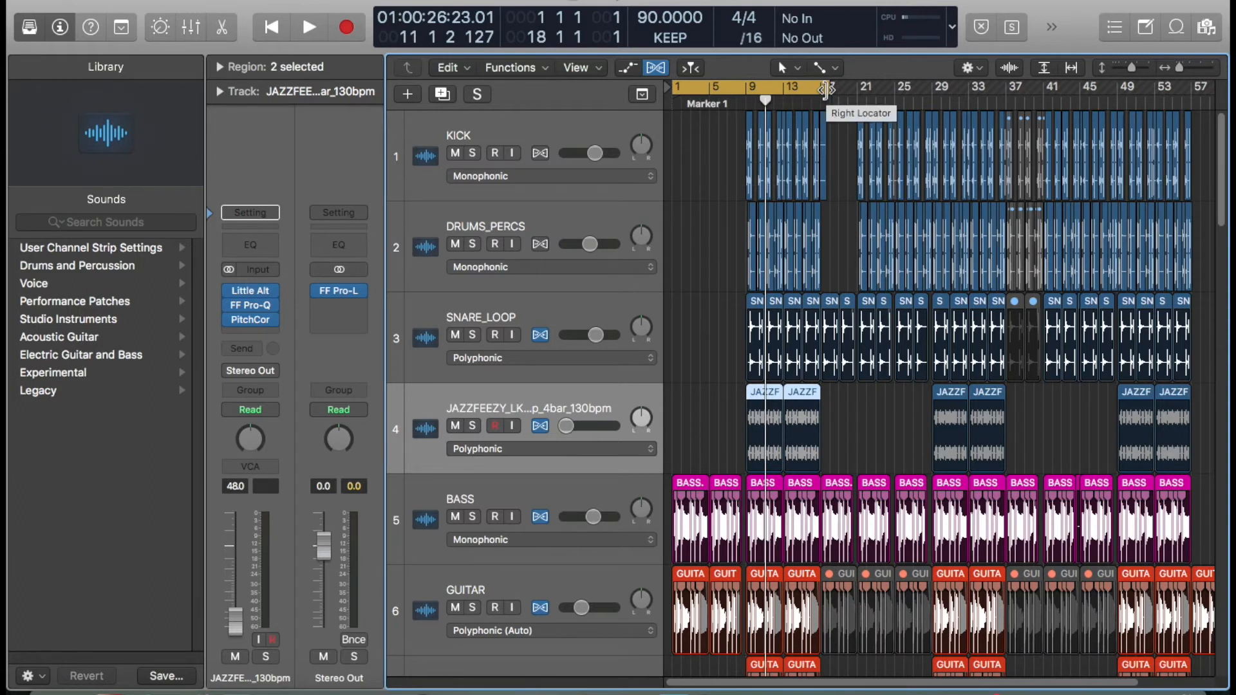
scroll(826, 90, down, 10)
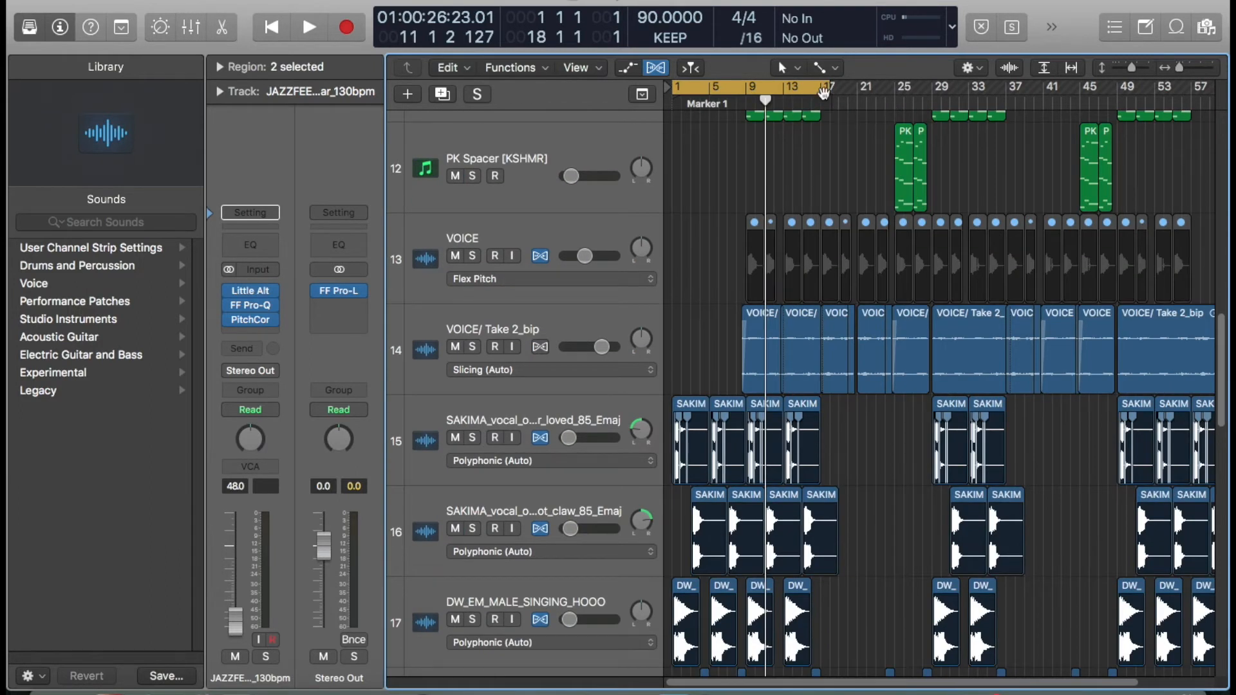